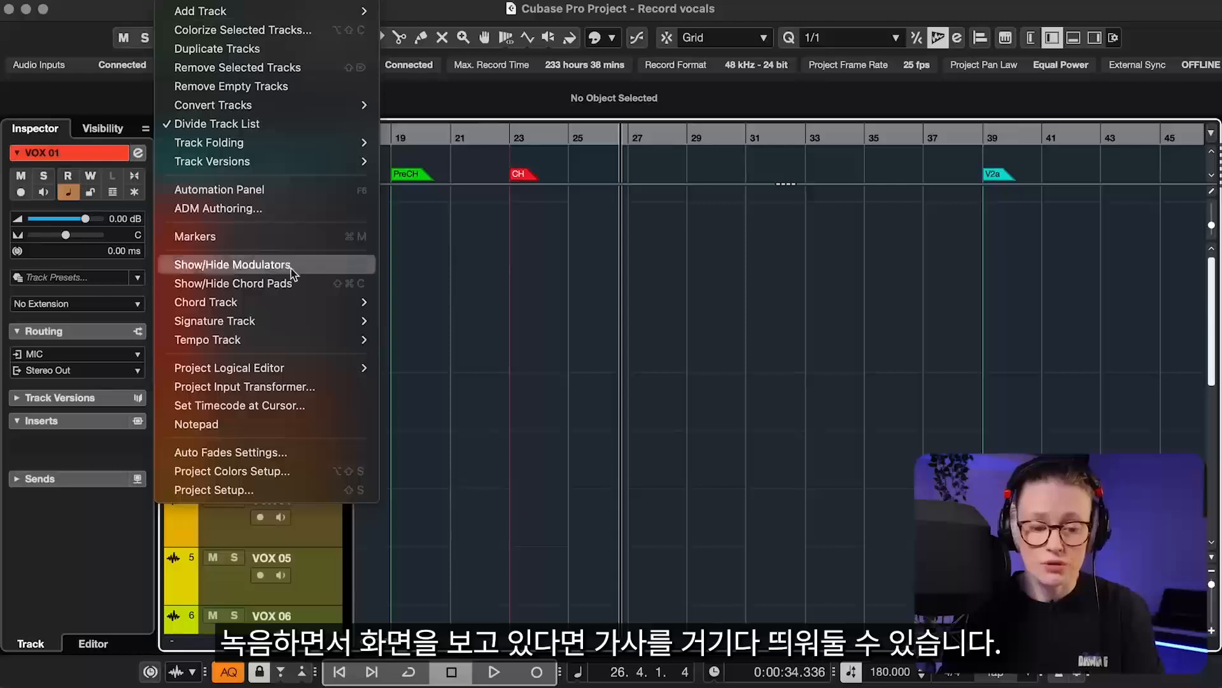
- Open the project's Notepad
click(274, 424)
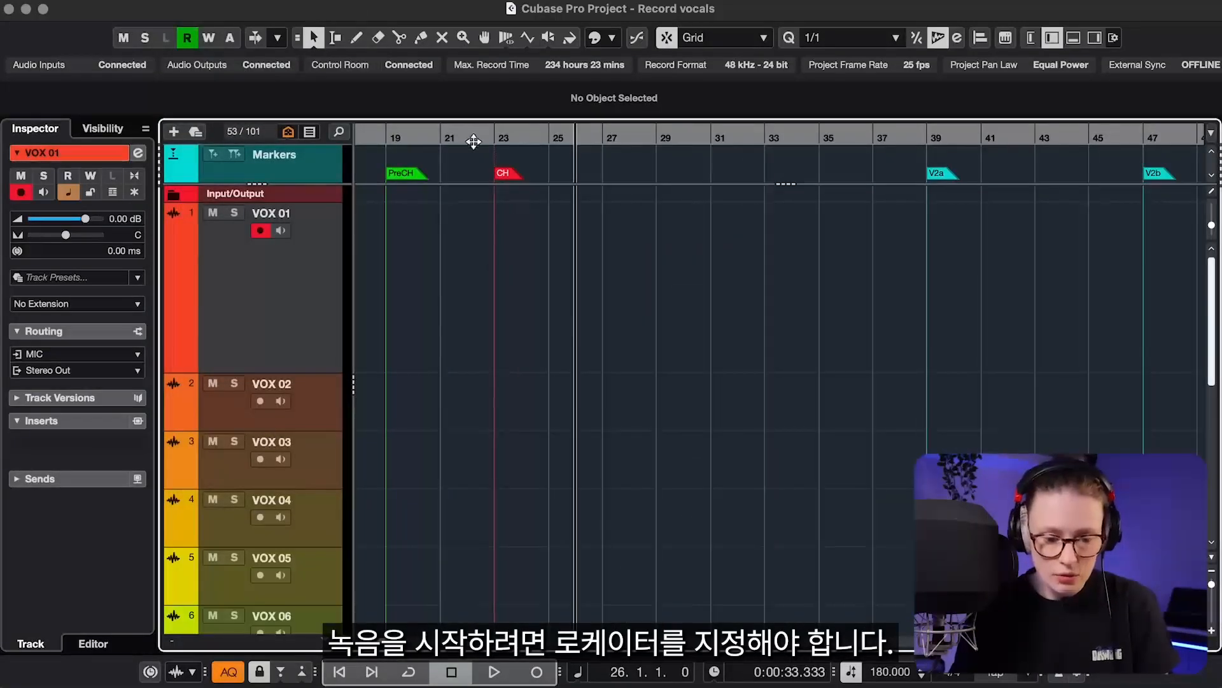
- Set an active cycle range from about bar 22 to bar 40 and record VOX 01 over it with input monitoring on
drag(471, 138, 957, 145)
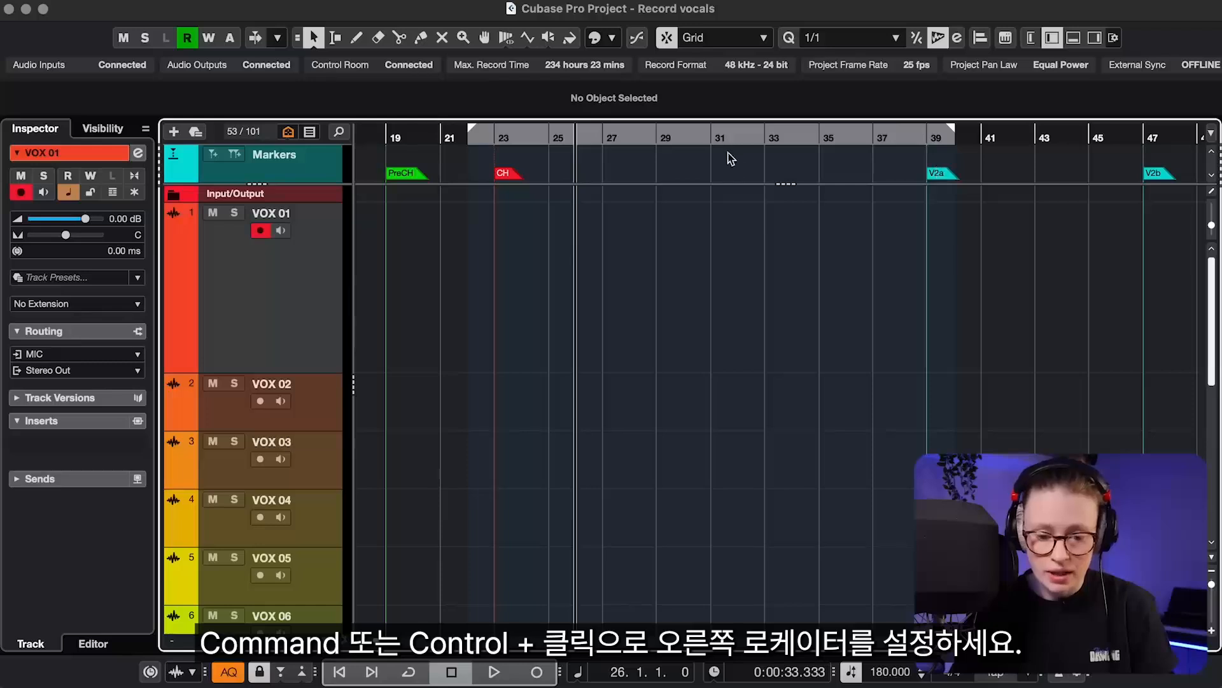
click(702, 136)
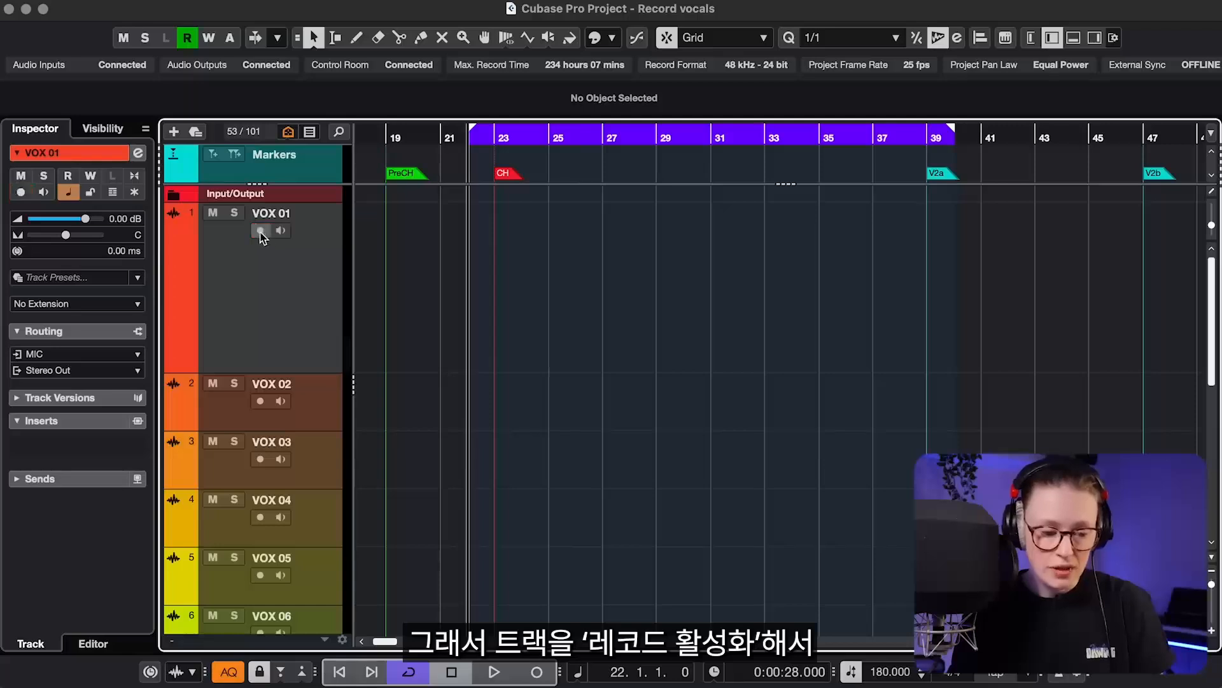
click(260, 232)
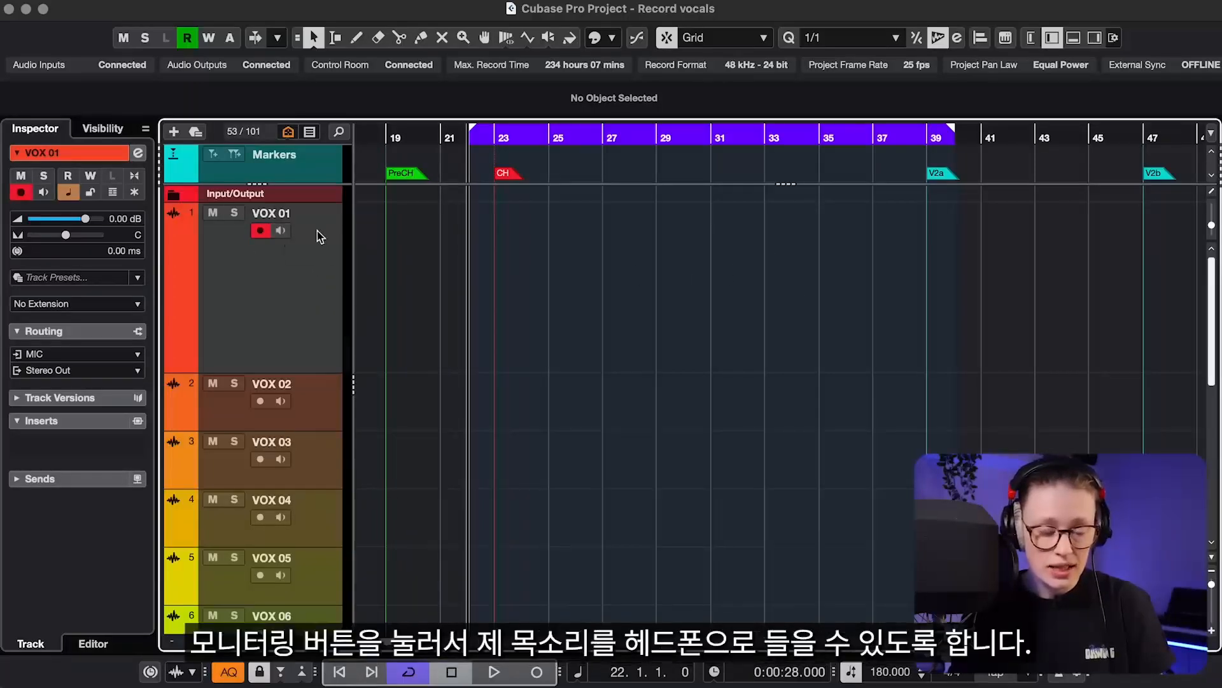
click(284, 232)
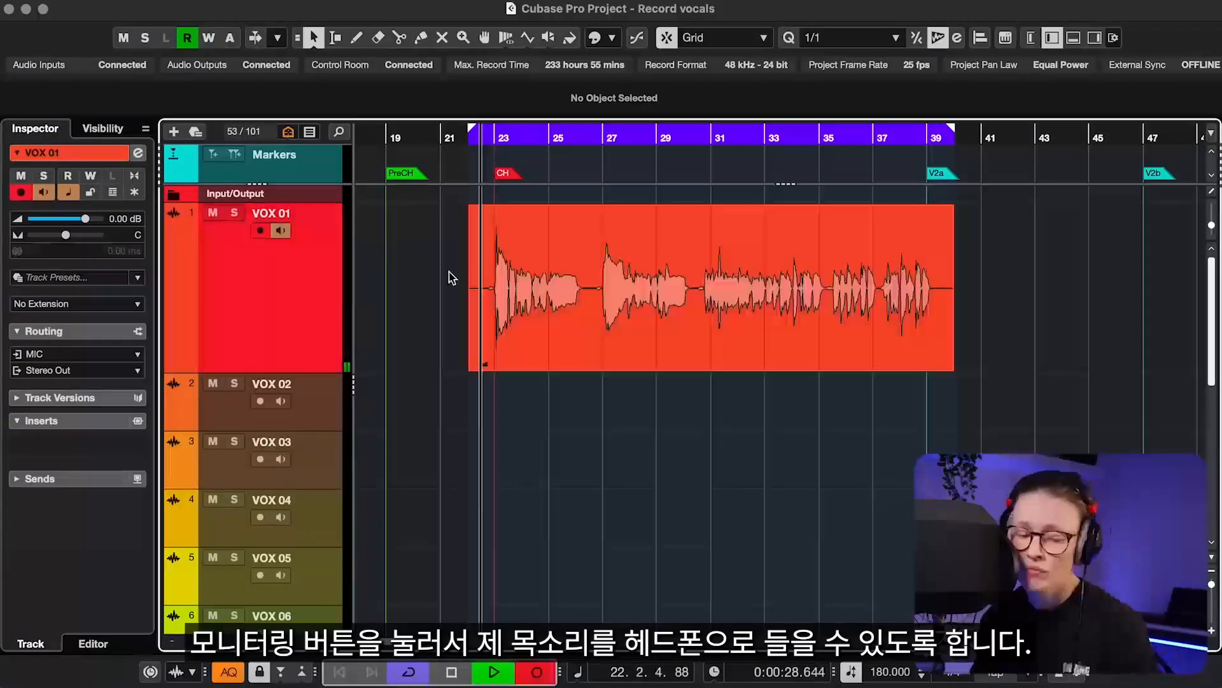
key(KP_Multiply)
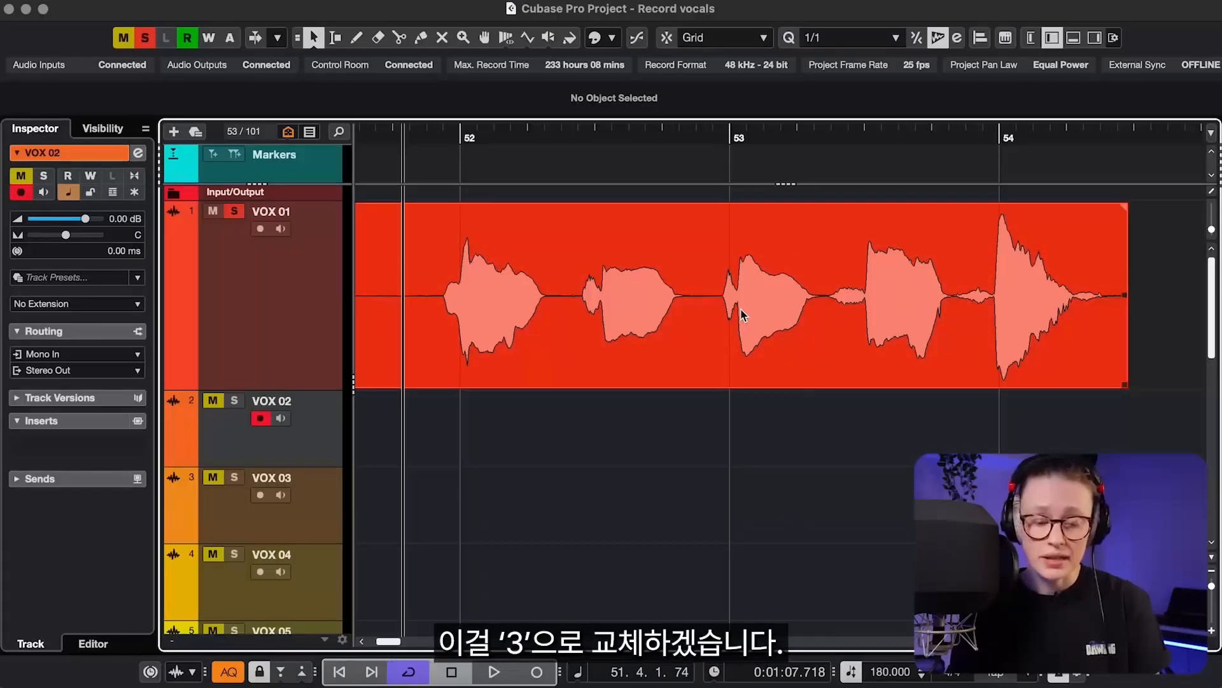
- Enable Cycle Follows Range Selection in the Editing preferences
click(60, 4)
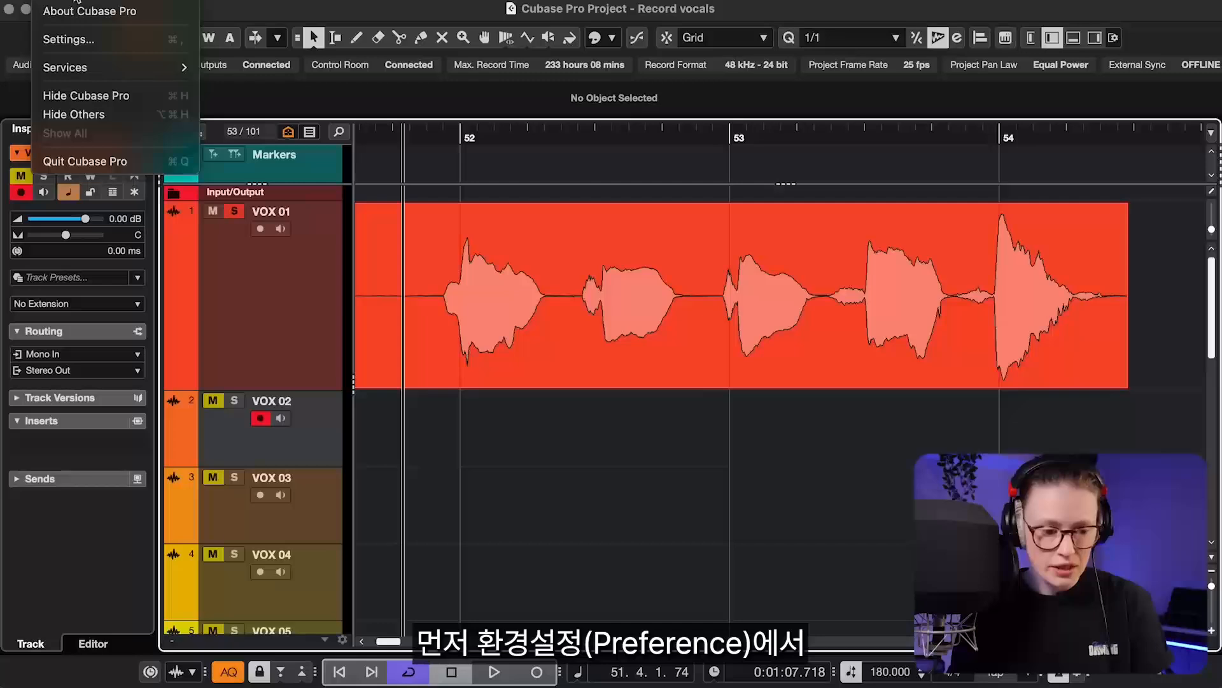
click(78, 40)
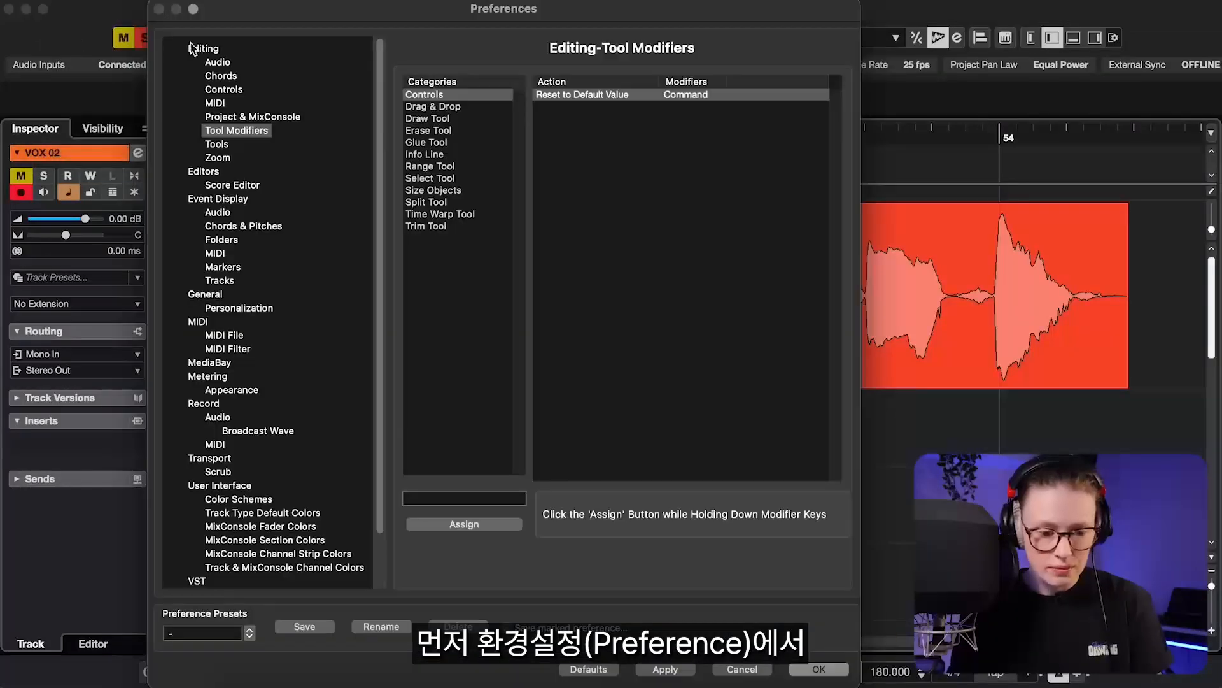
click(202, 49)
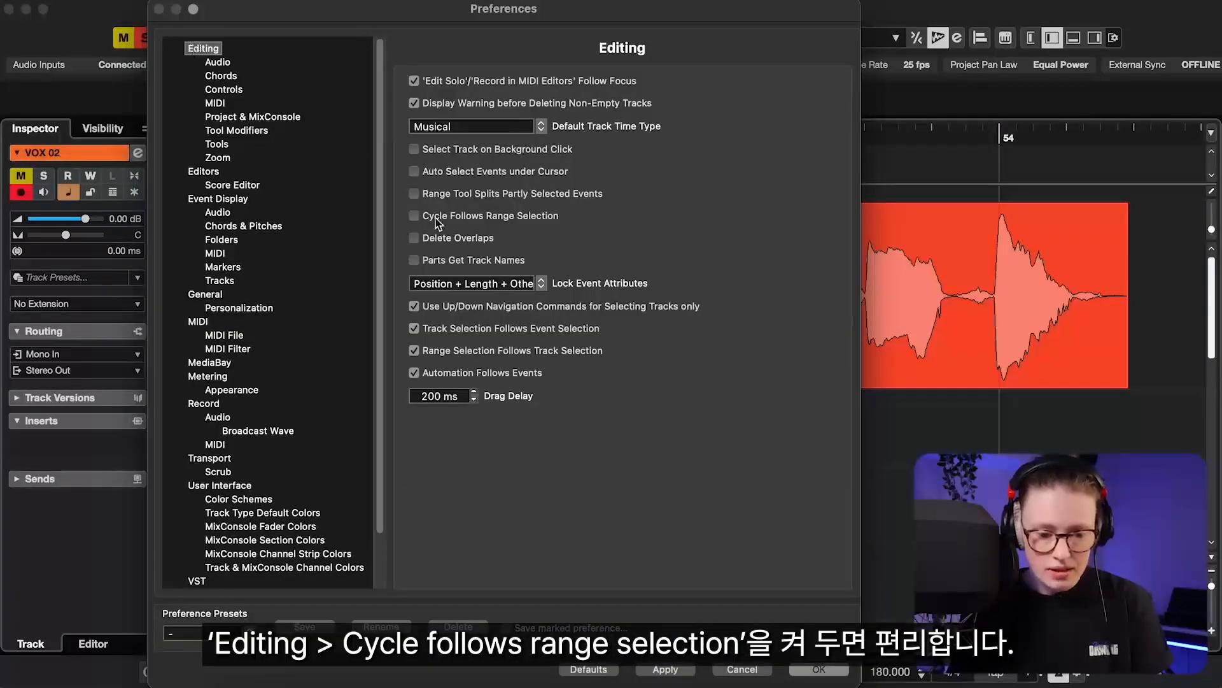
click(460, 219)
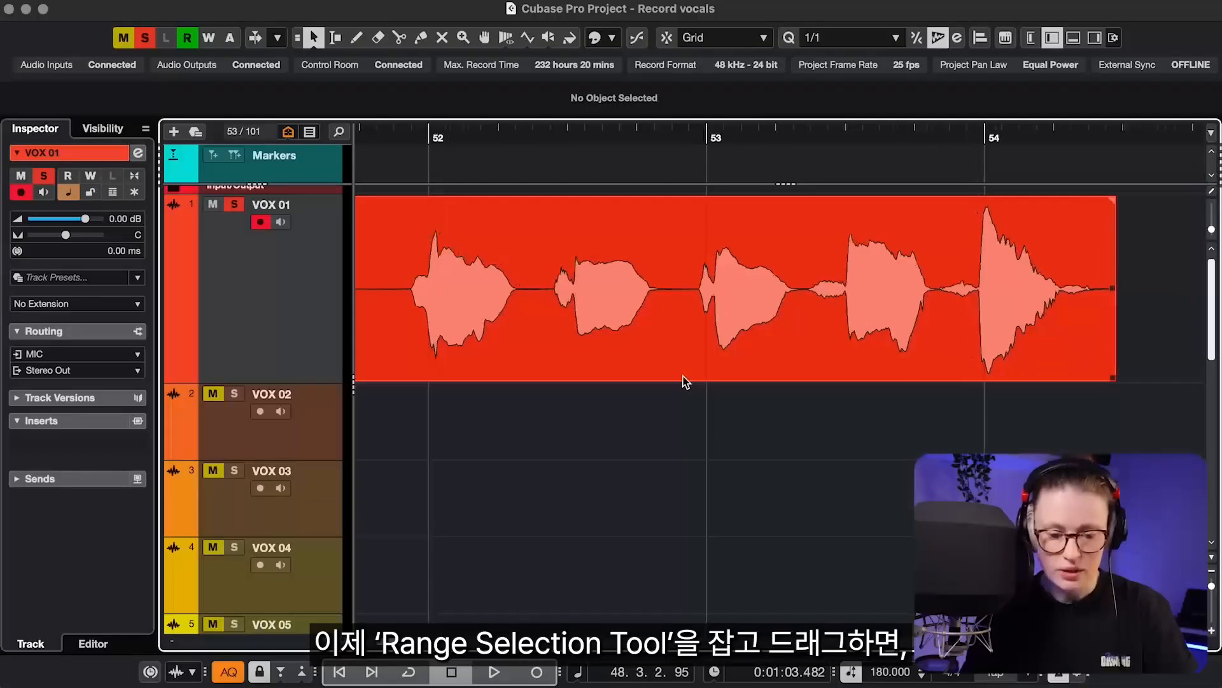
- With the Range Selection tool, select the third word on VOX 01, from about 52.4.4.20 to 53.2.2.78
right_click(641, 403)
click(658, 401)
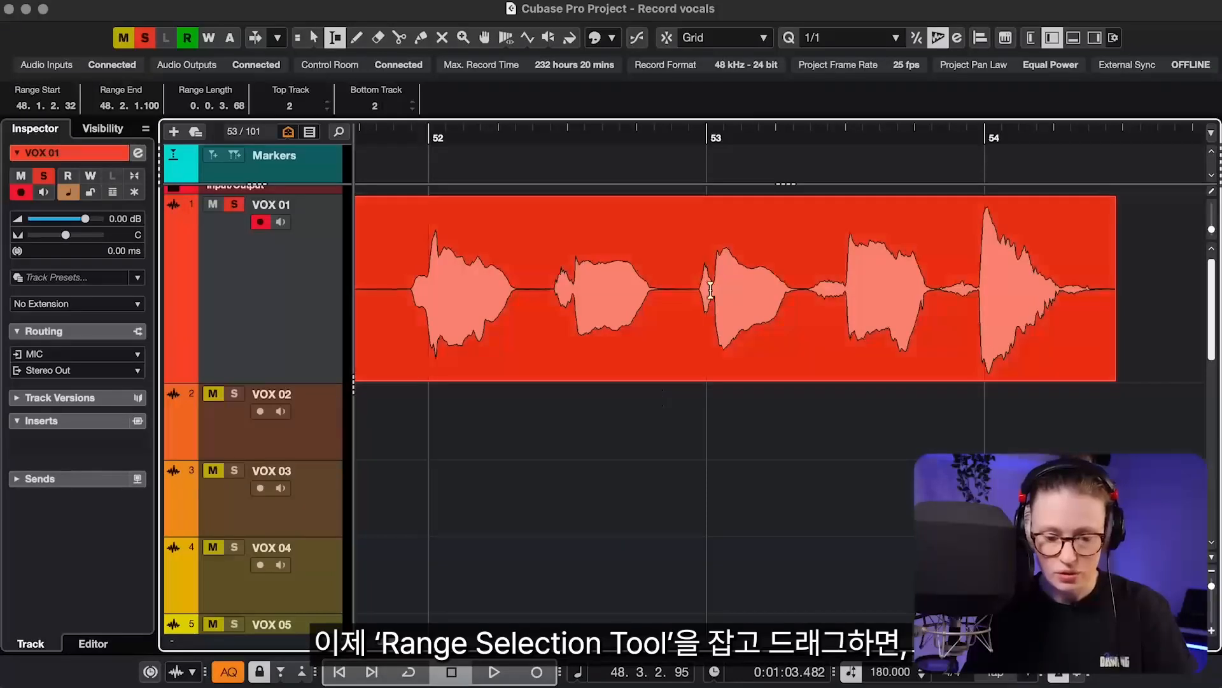
drag(692, 284, 806, 274)
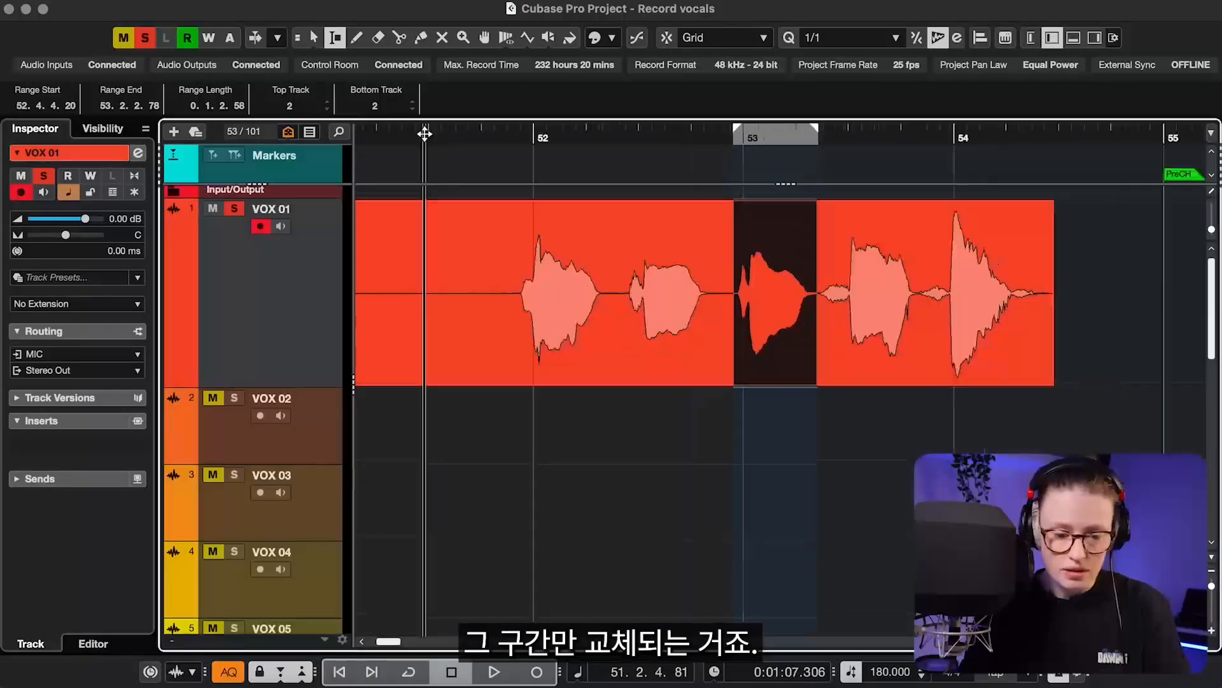
- Place the playhead in bar 51 and, with monitoring on, punch in a new take over the selected range on VOX 01
drag(424, 133, 421, 132)
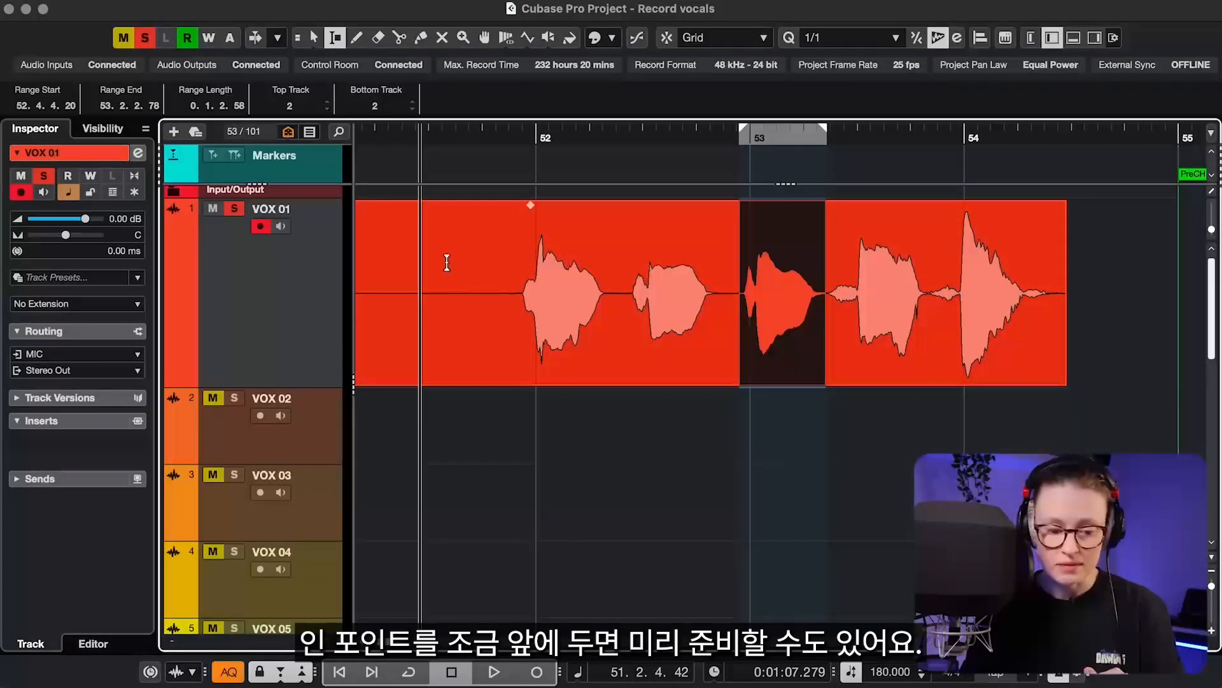
key(shift+m)
key(space)
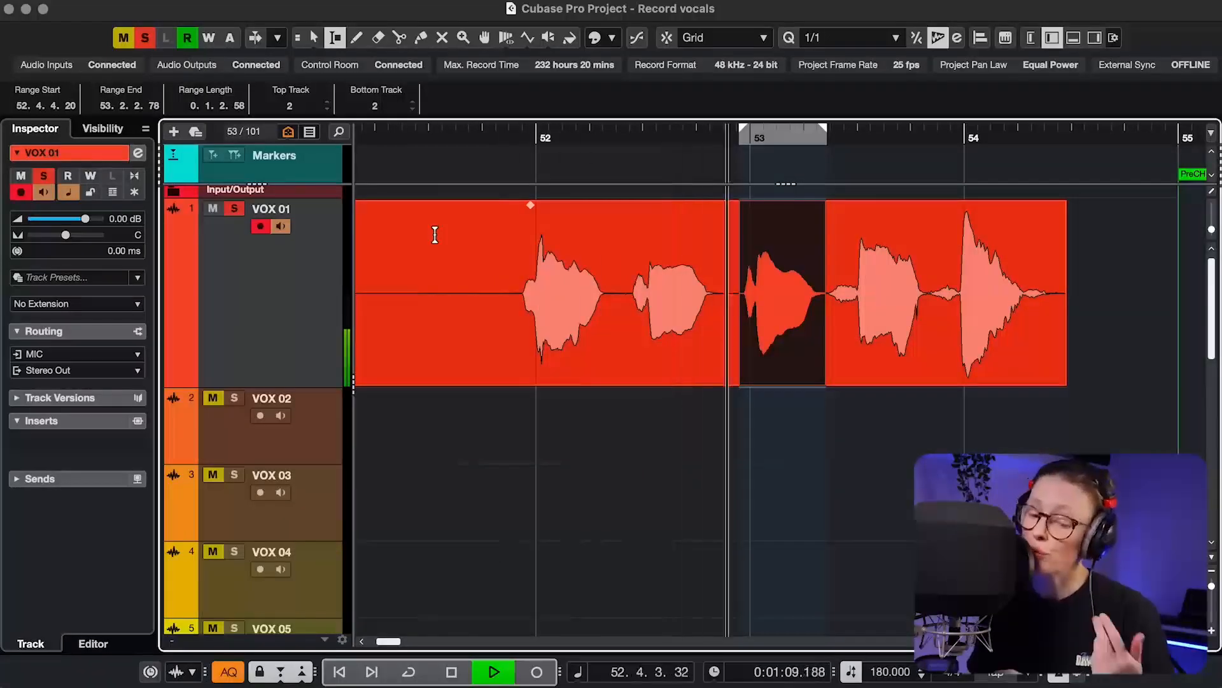
key(space)
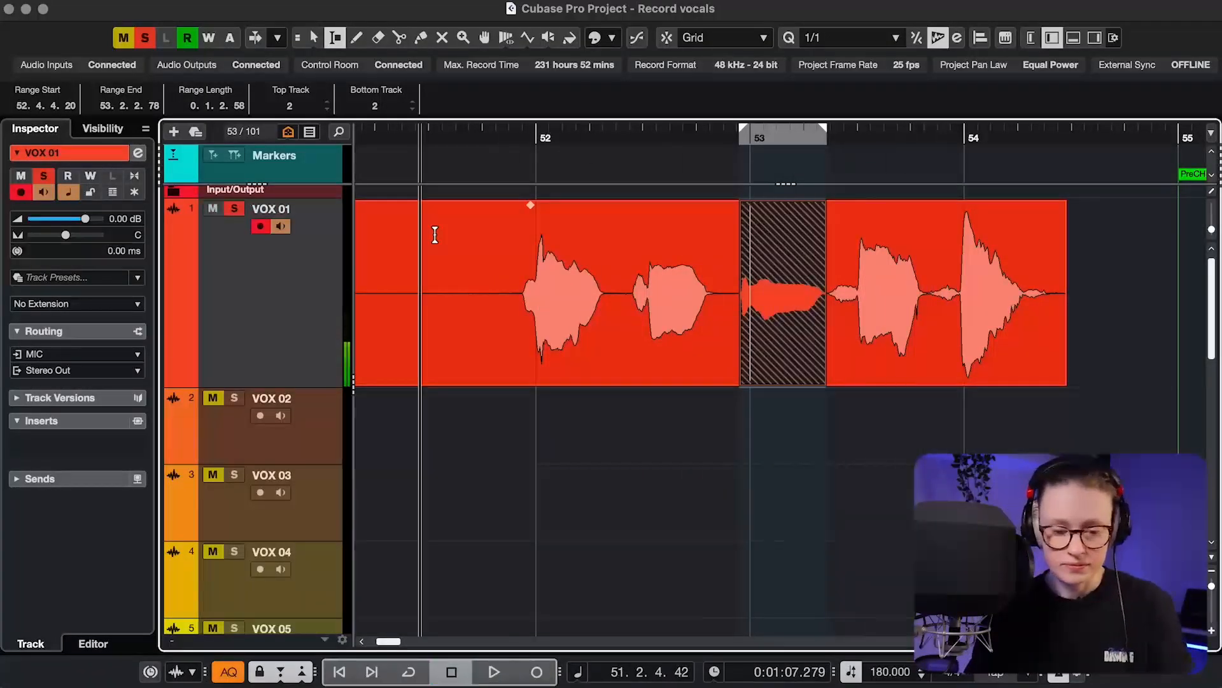
- Turn off monitoring on VOX 01 and play the passage with the replaced word from bar 51
click(787, 264)
drag(785, 201, 785, 112)
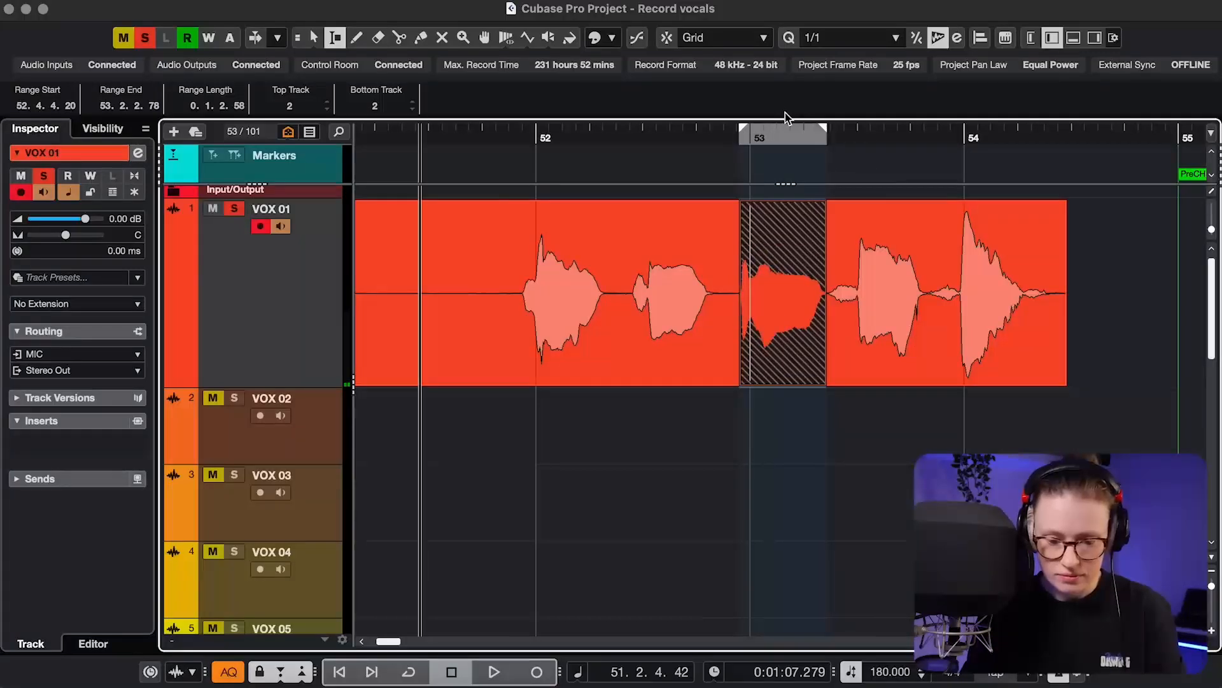
click(280, 226)
click(450, 214)
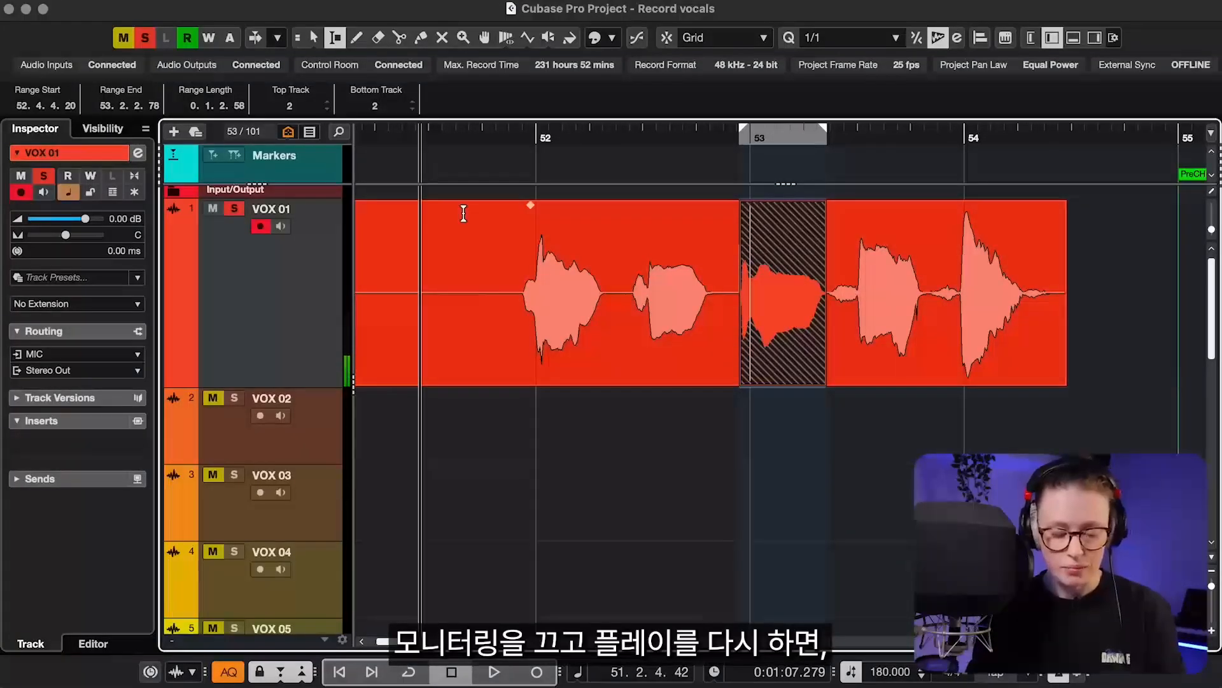
key(space)
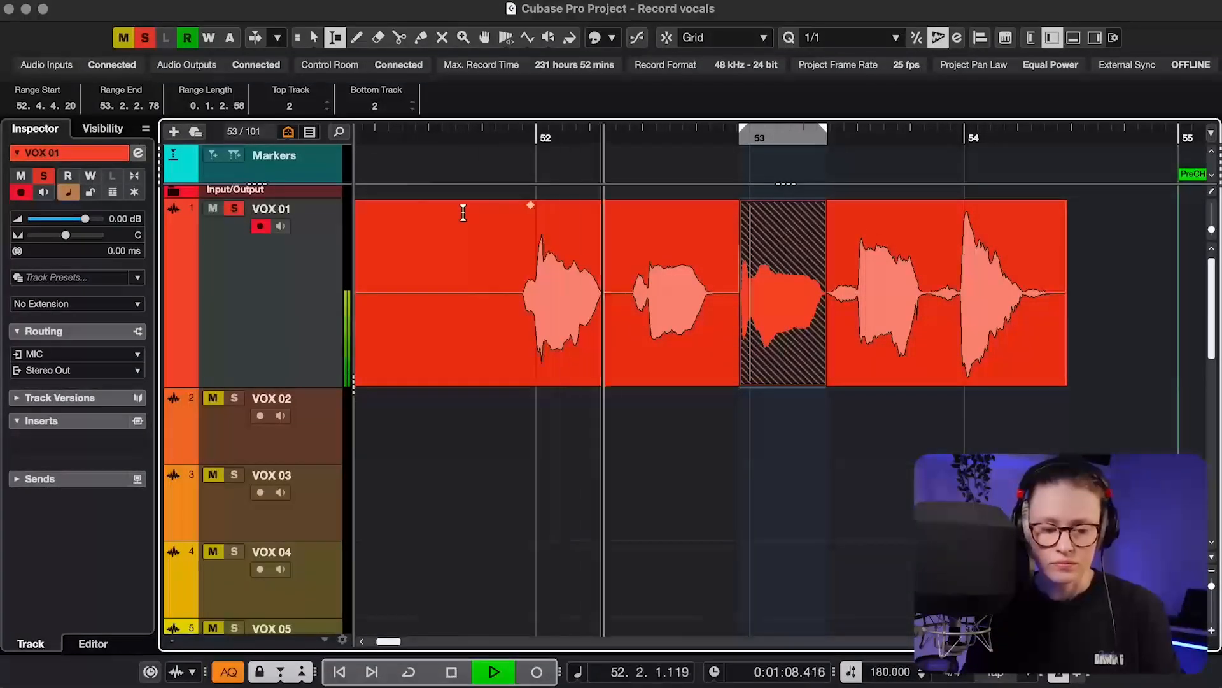
key(space)
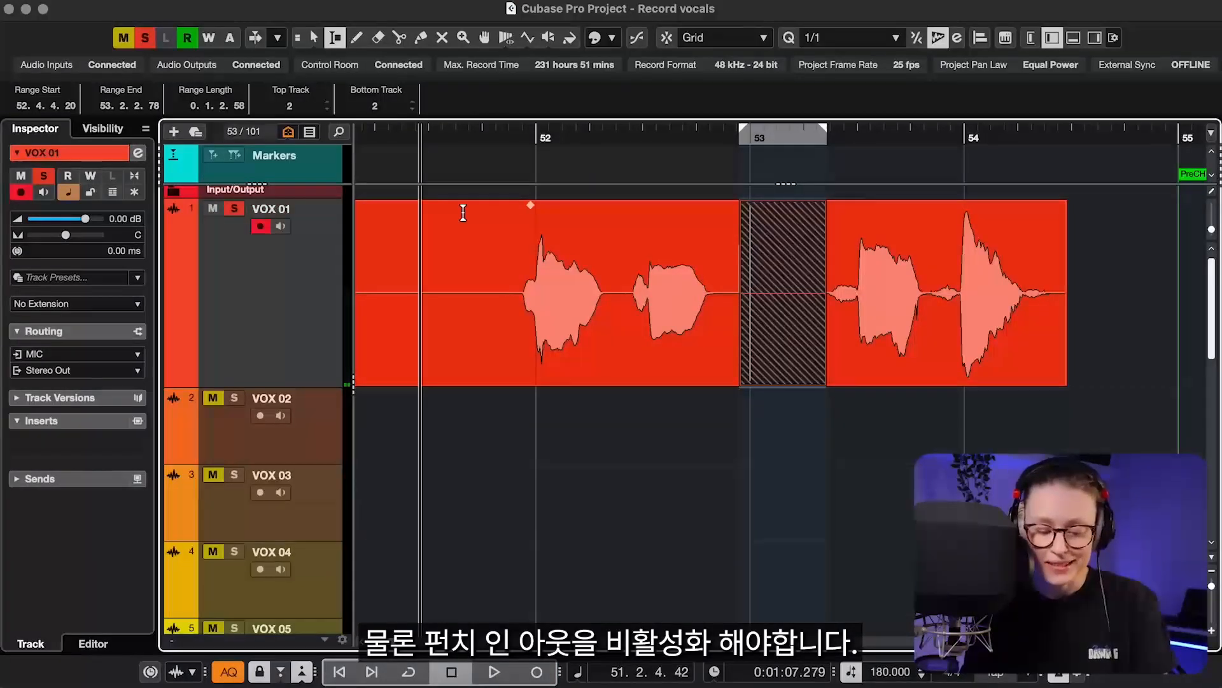
- Deactivate the punch points and play the VOX 01 passage from bar 51 past the replaced word
key(o)
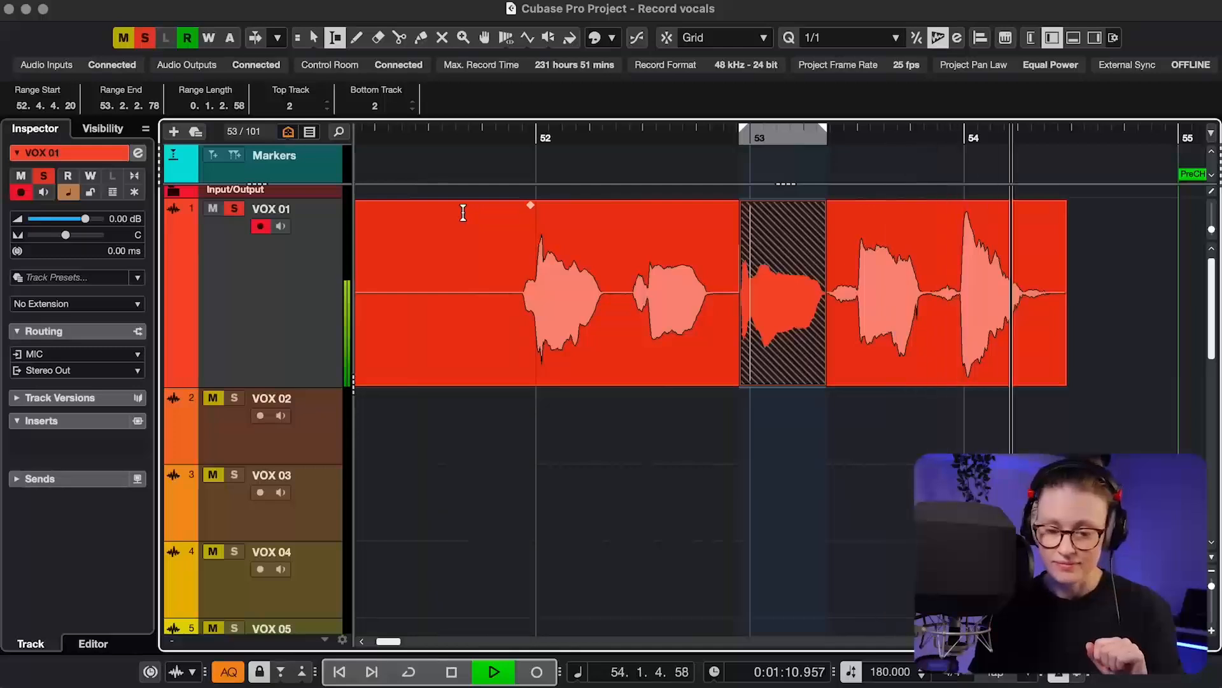
key(space)
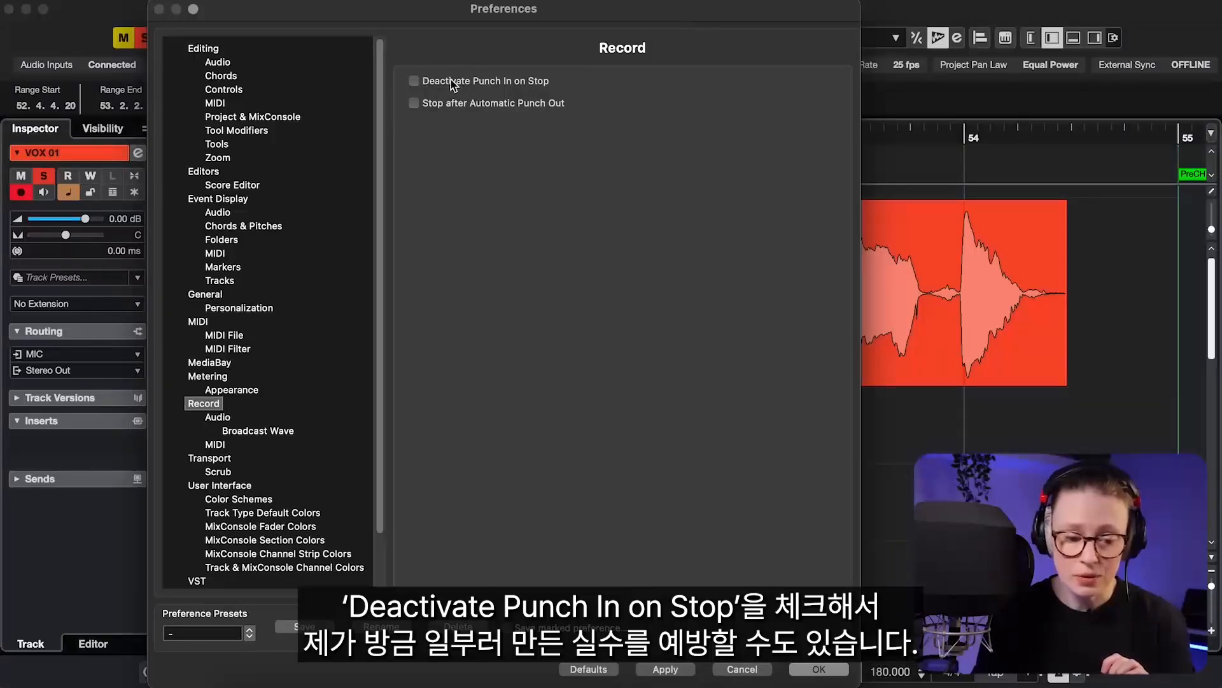
- Enable Deactivate Punch In on Stop in the Record preferences
click(415, 81)
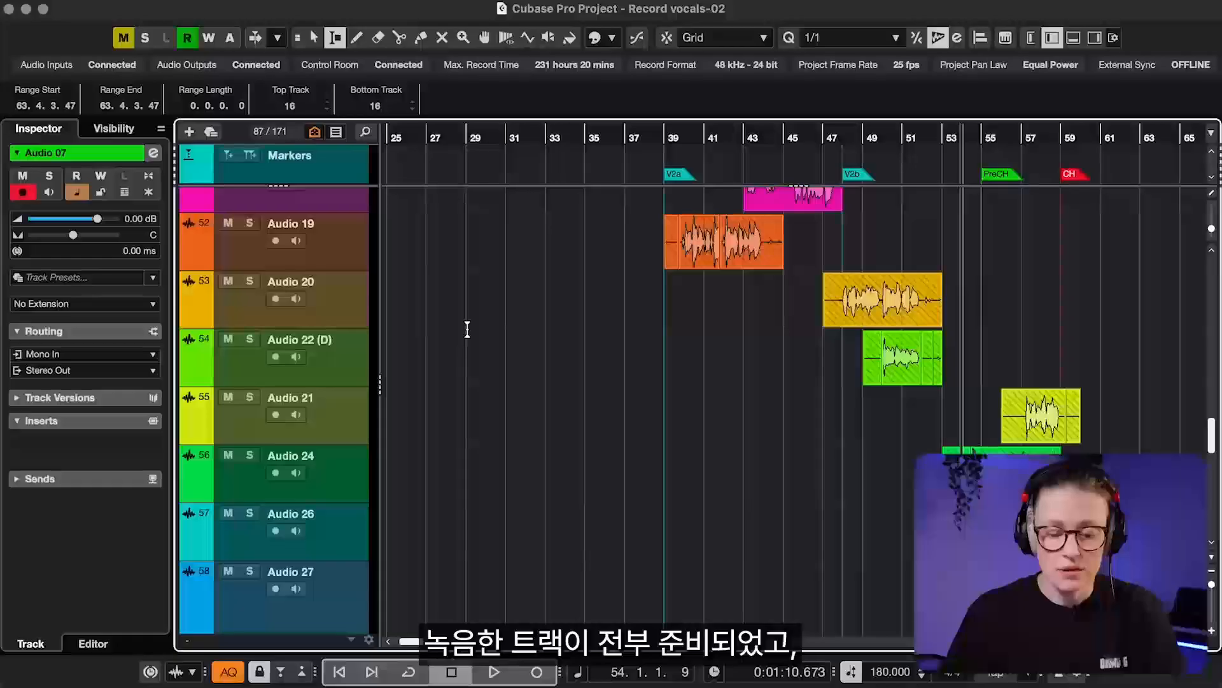
- Show the take lanes of the Audio 08 track and switch to the Comp tool
scroll(467, 329, up, 10)
scroll(469, 328, up, 8)
scroll(548, 338, down, 3)
scroll(549, 338, up, 3)
scroll(549, 338, right, 5)
click(296, 317)
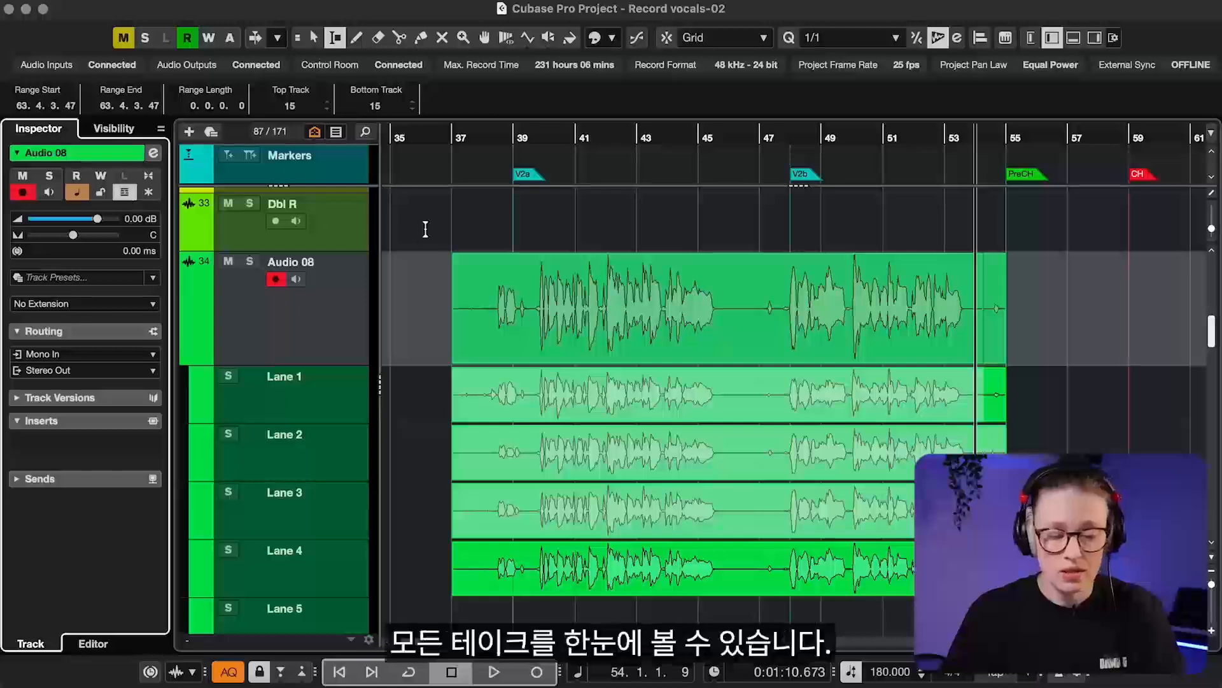
scroll(438, 339, down, 2)
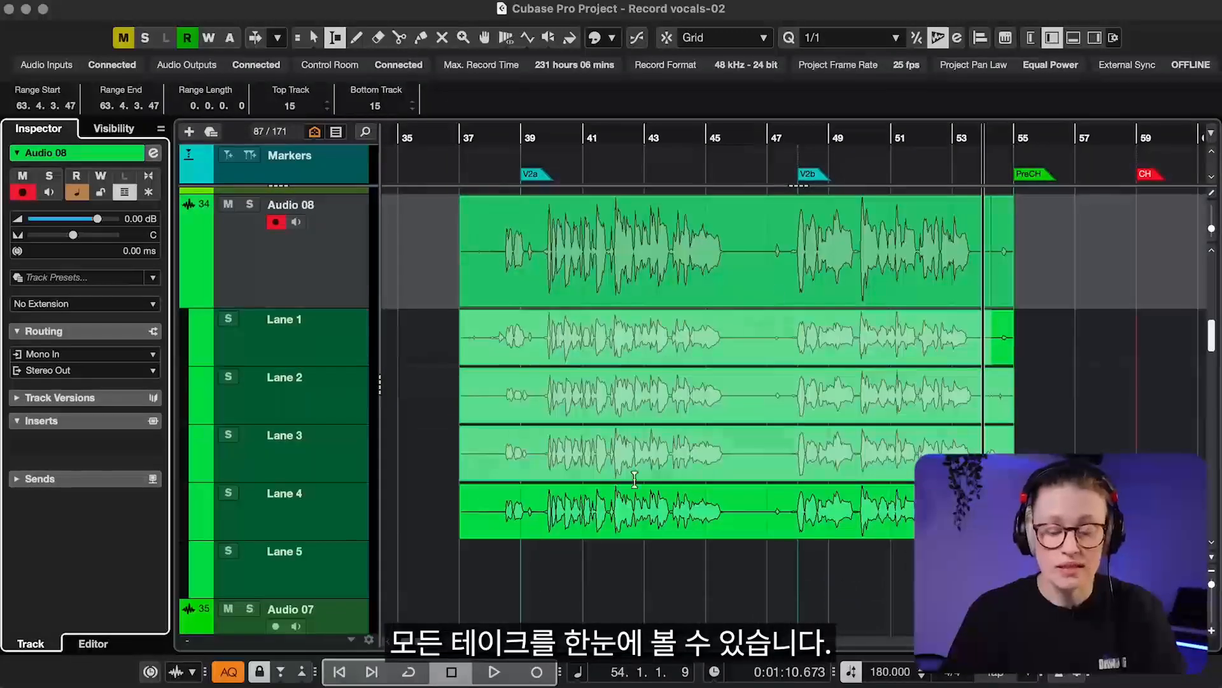
key(1)
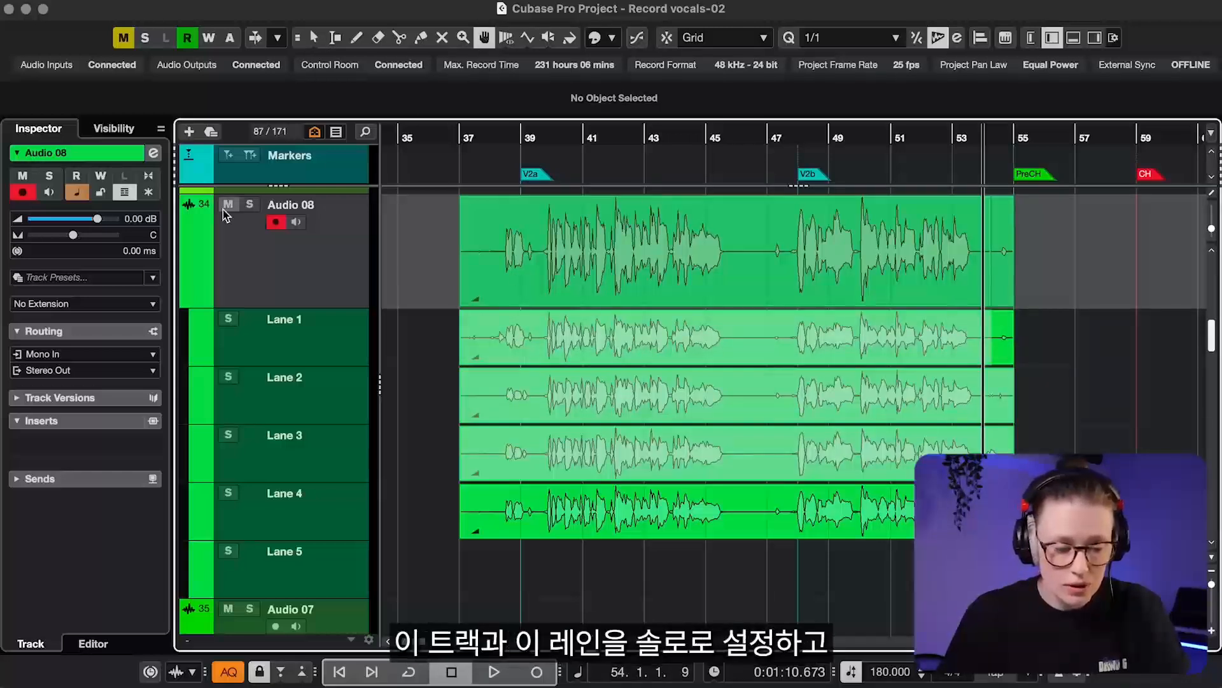
- Solo the Audio 08 track and switch the solo between its take lanes, ending with Lane 4
click(249, 205)
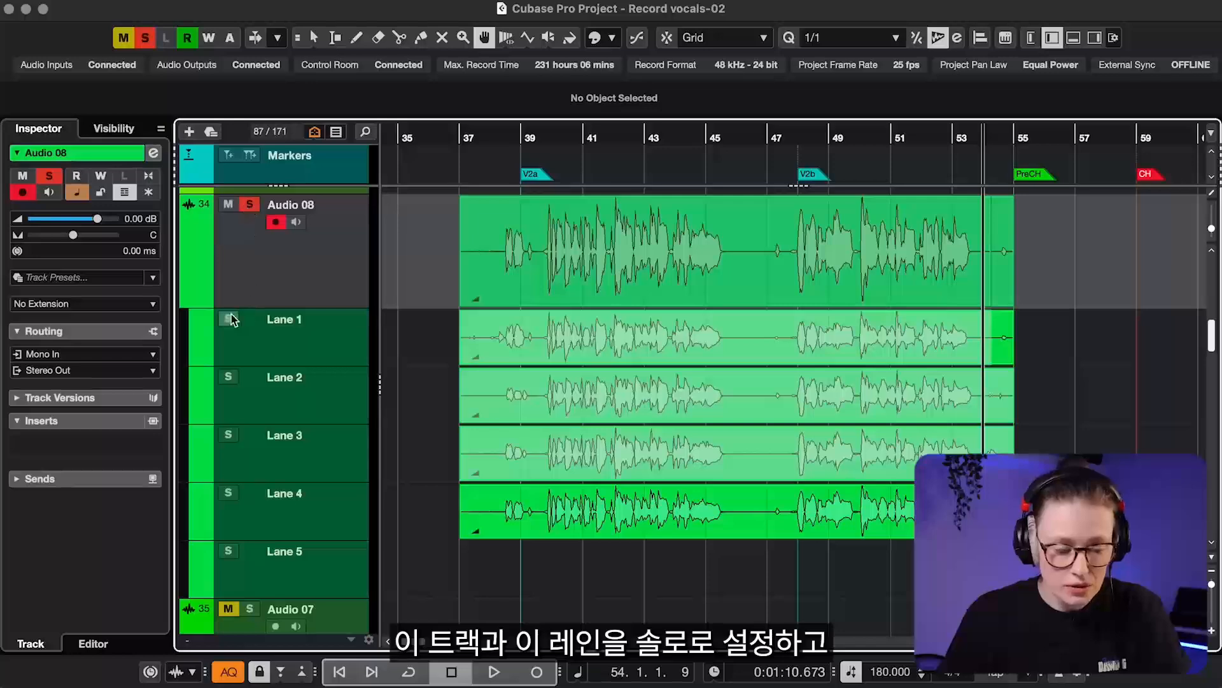
click(295, 347)
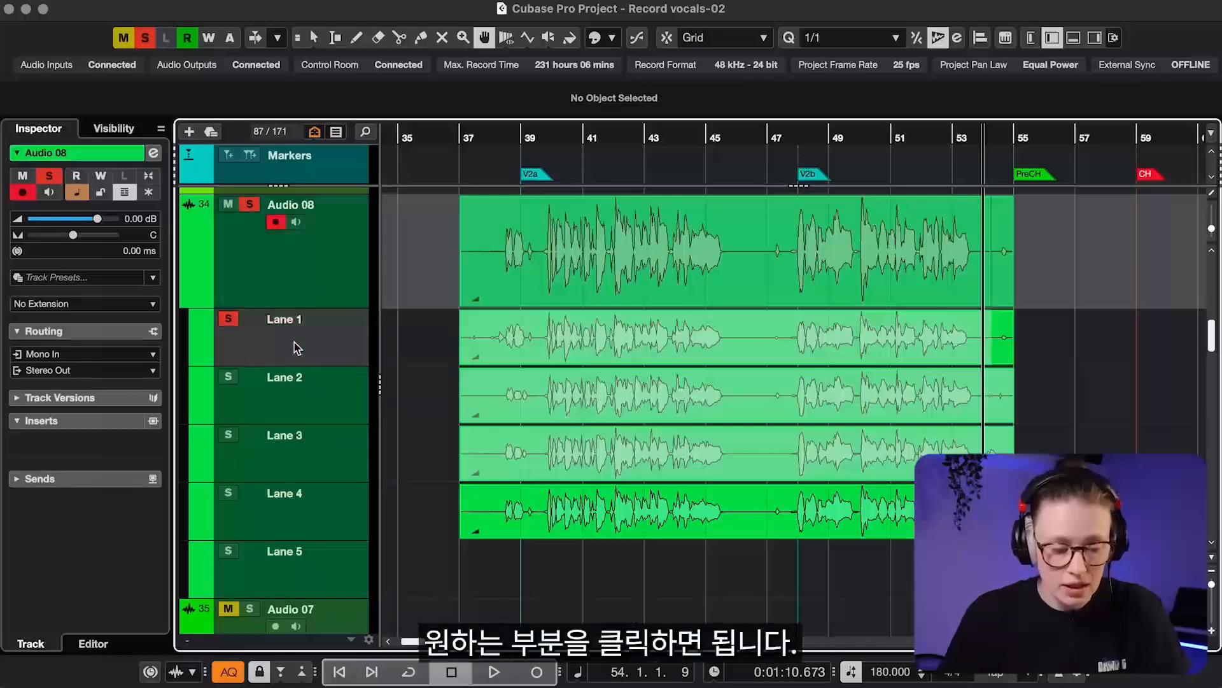
click(281, 459)
click(304, 362)
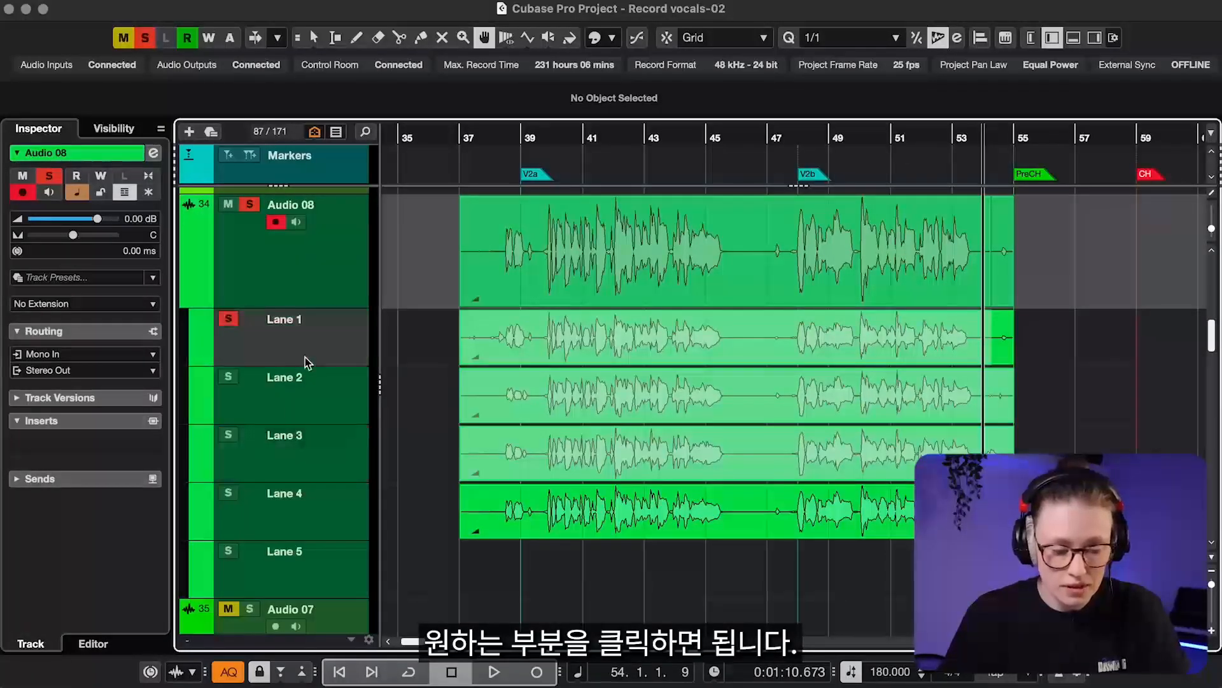
scroll(312, 369, down, 3)
click(331, 417)
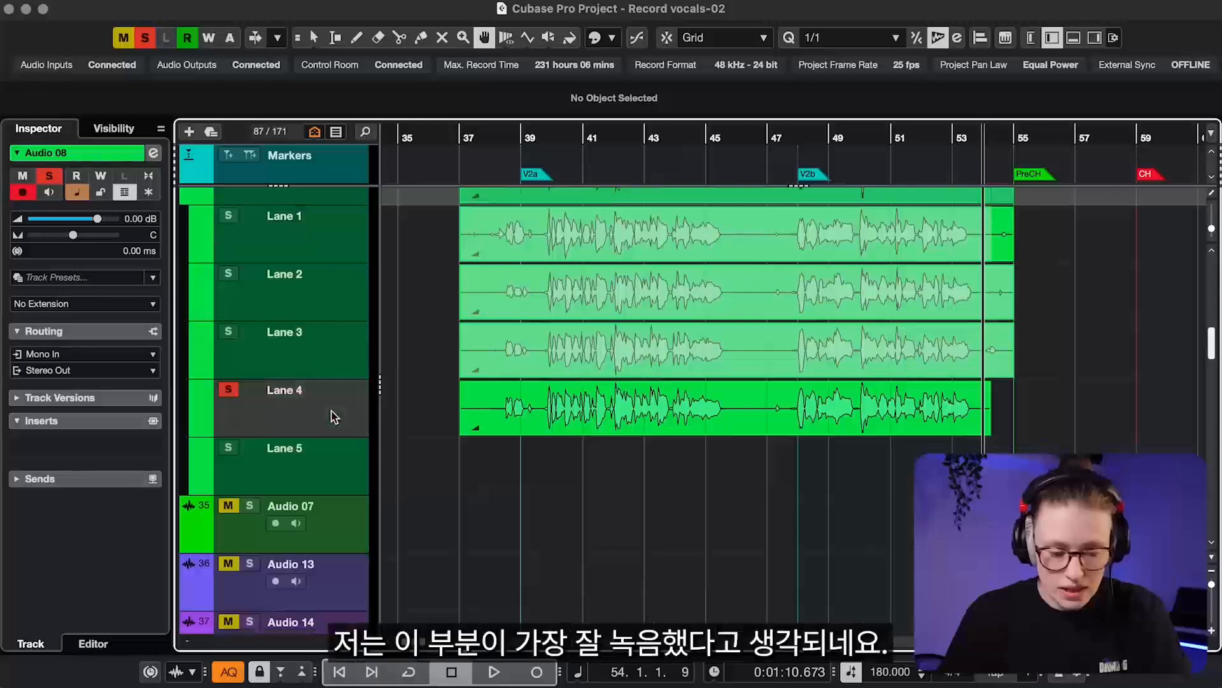
- Play the soloed Lane 4 take from late in bar 39 to audition the first phrase
click(542, 139)
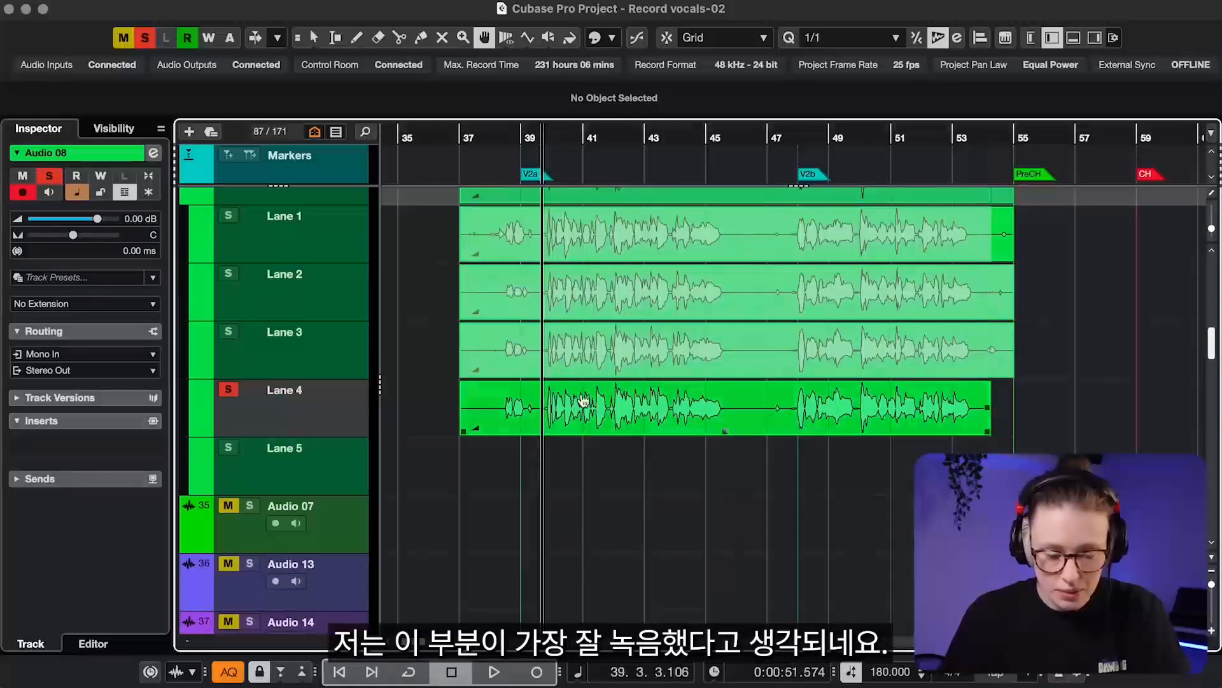
key(space)
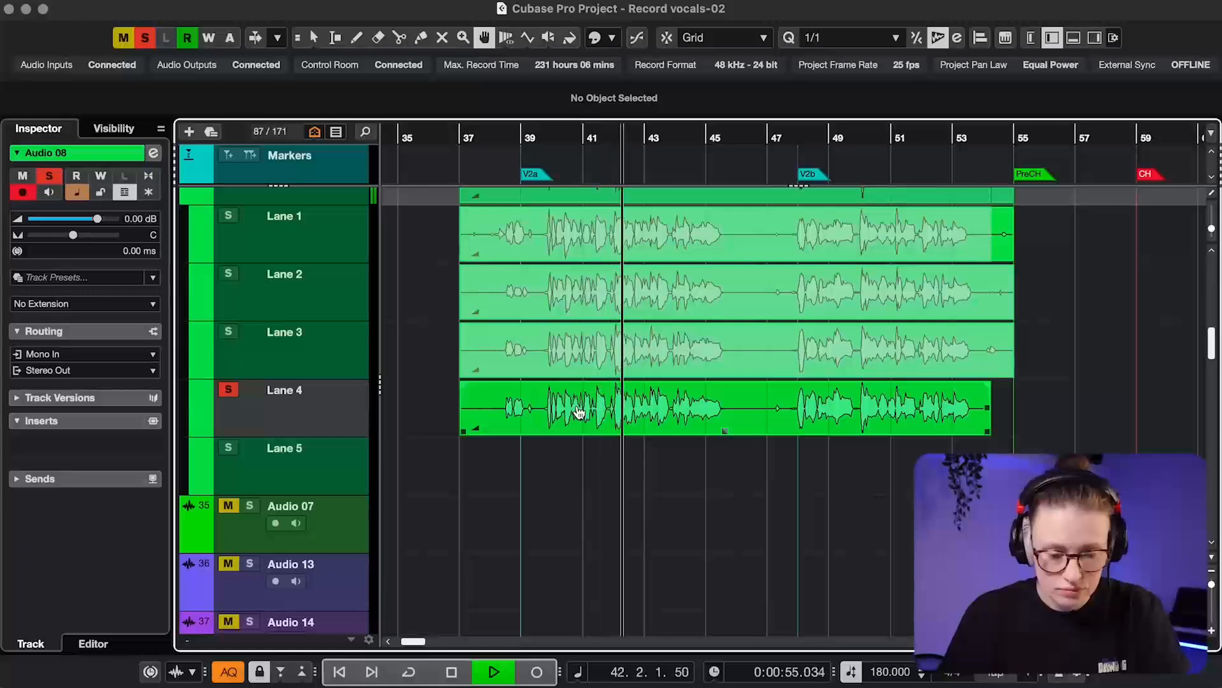
key(space)
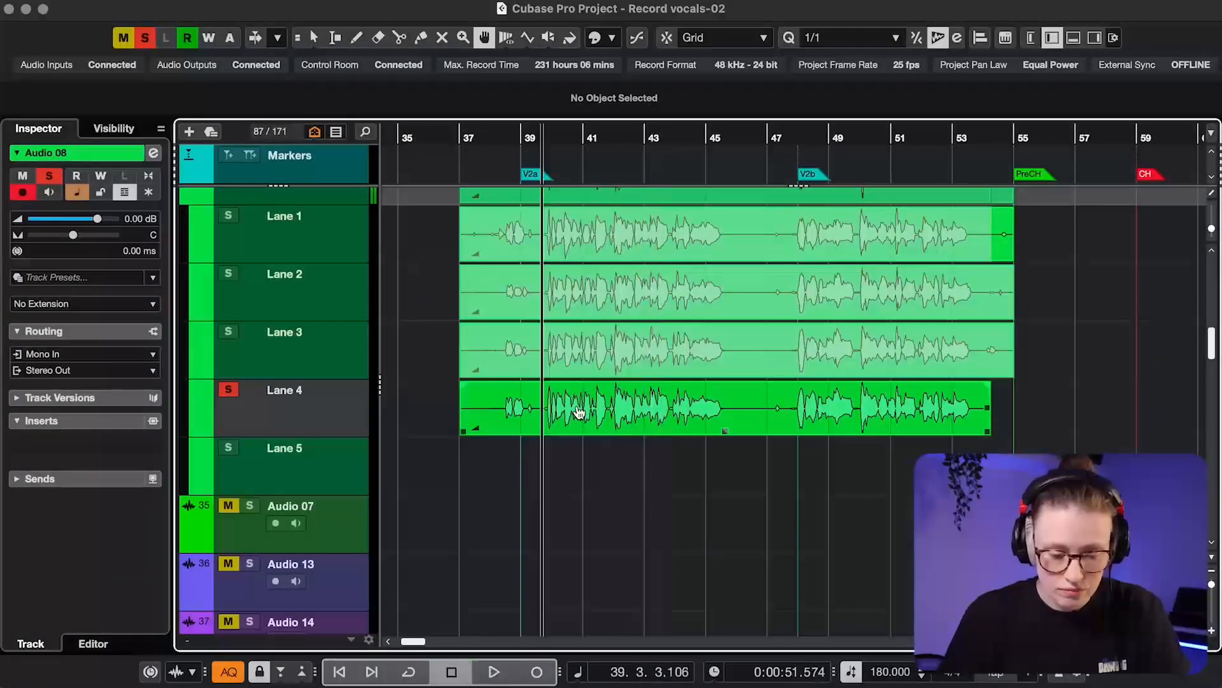
- Comp the Lane 4 phrase from about the end of bar 39 to the end of bar 43 into Audio 08's main lane
drag(559, 406, 673, 415)
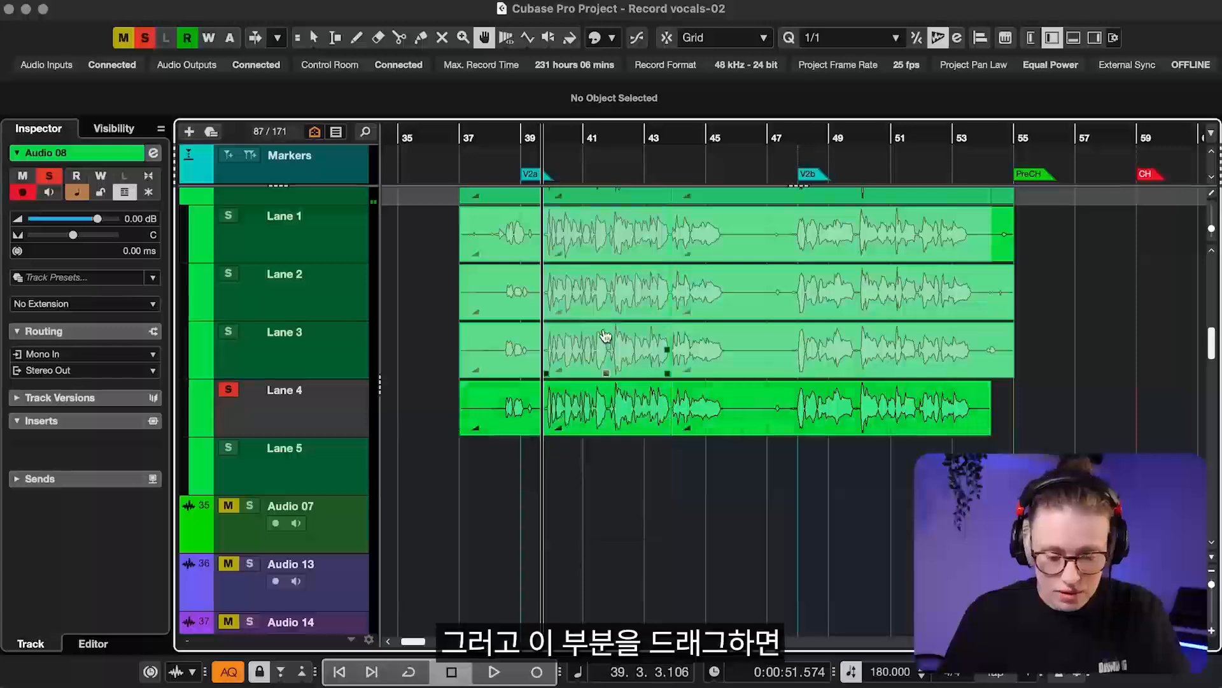
scroll(607, 337, up, 4)
click(603, 258)
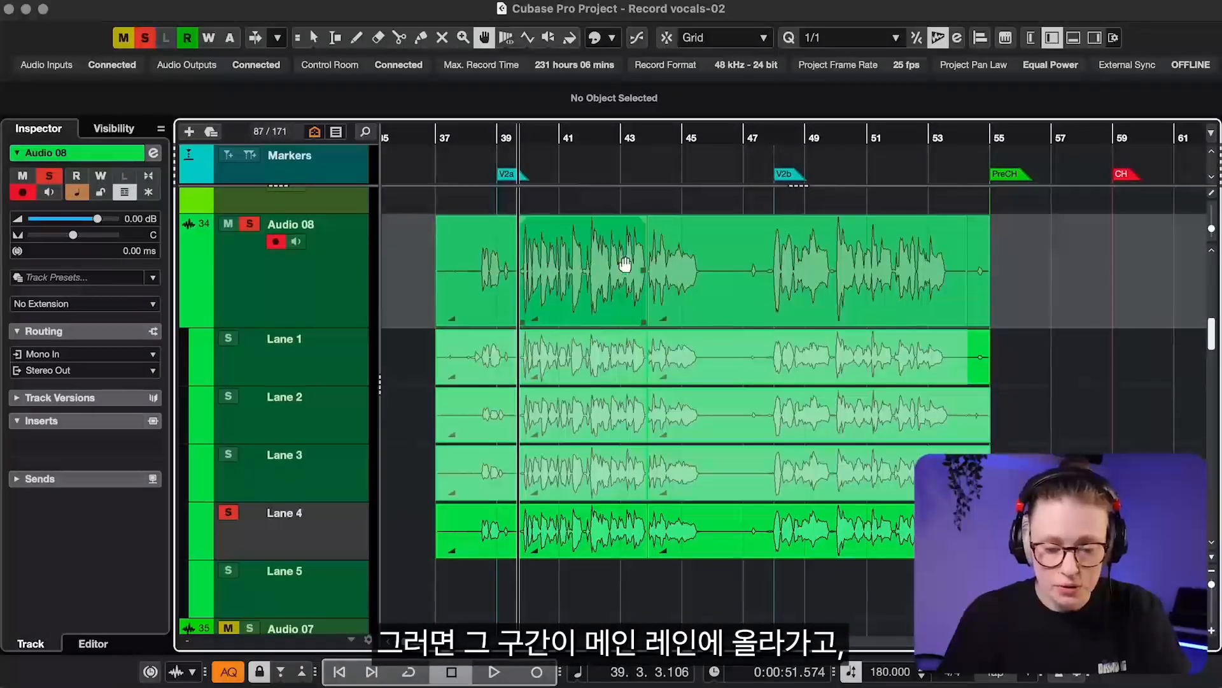
click(456, 259)
click(815, 280)
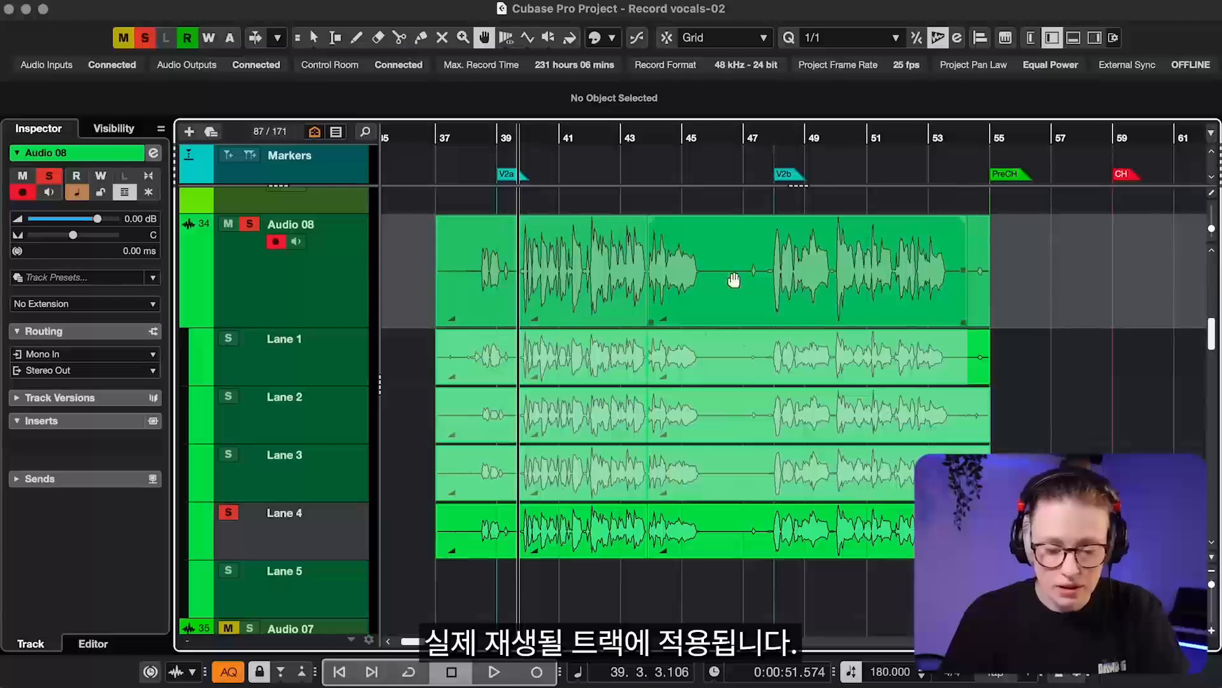
- Switch the solo through Audio 08's take lanes from Lane 3 to Lane 2 and on to Lane 1
scroll(496, 267, down, 3)
click(338, 393)
click(335, 328)
click(336, 282)
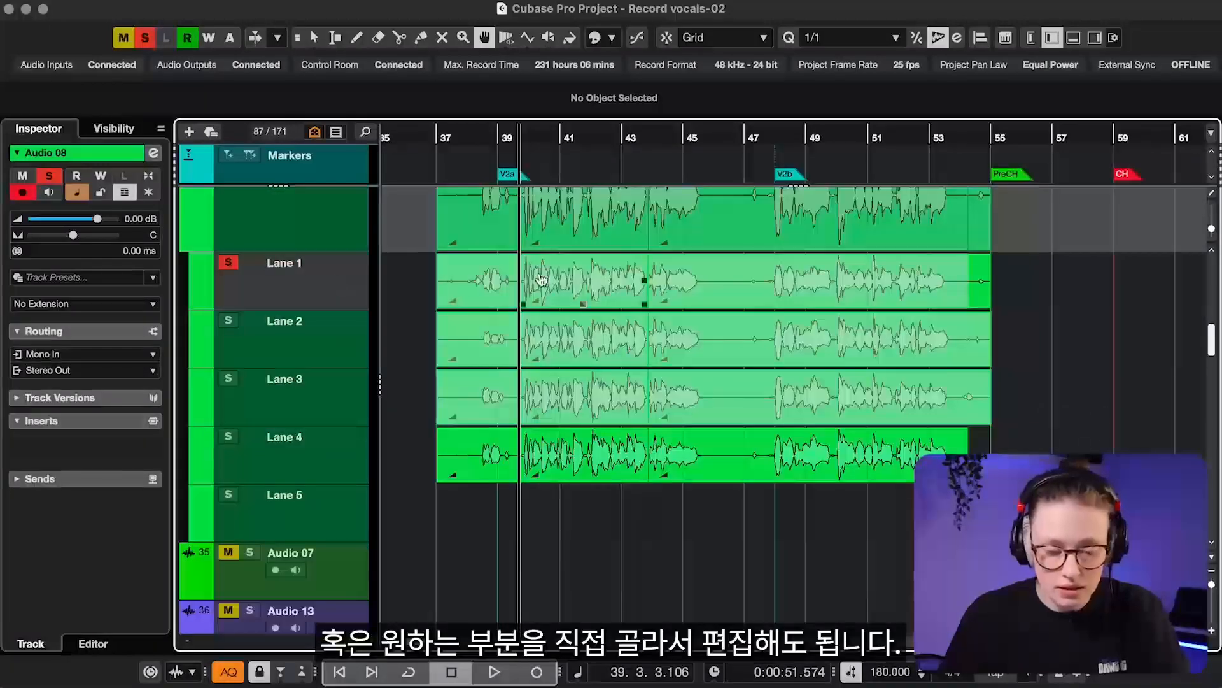
- Comp the Lane 2 phrase from late in bar 43 to mid-bar 45 and adjust its starting cut to about 43.4.1.42
scroll(608, 307, up, 4)
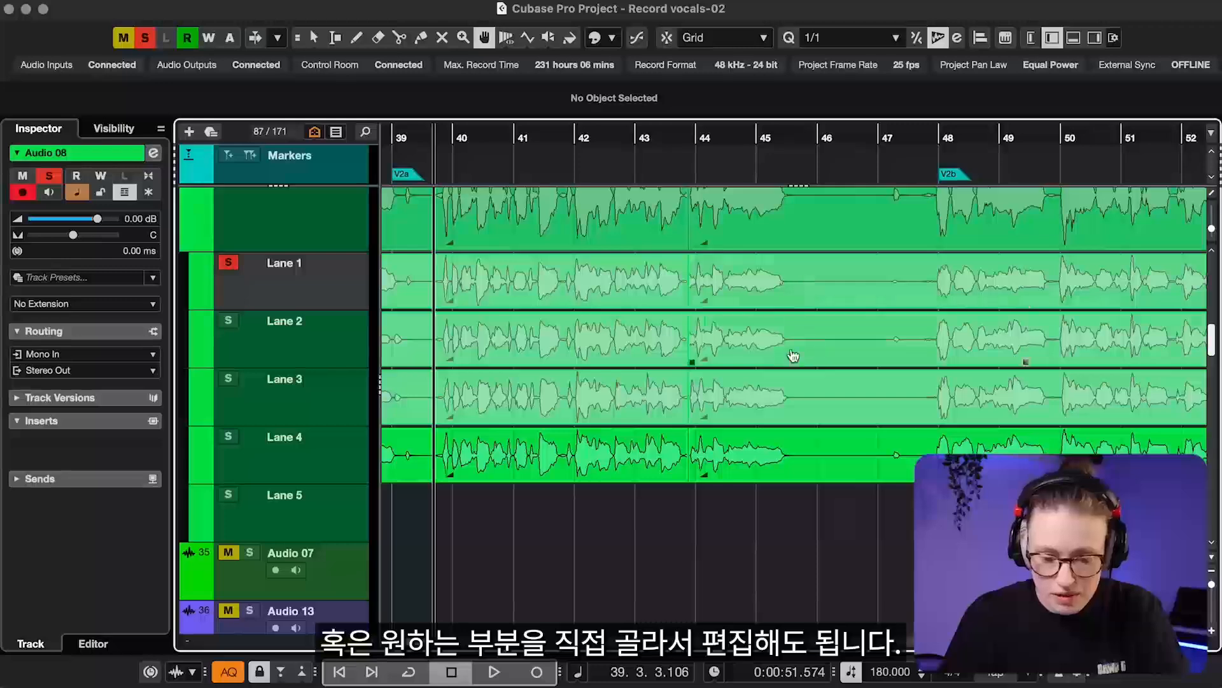
drag(689, 352, 687, 352)
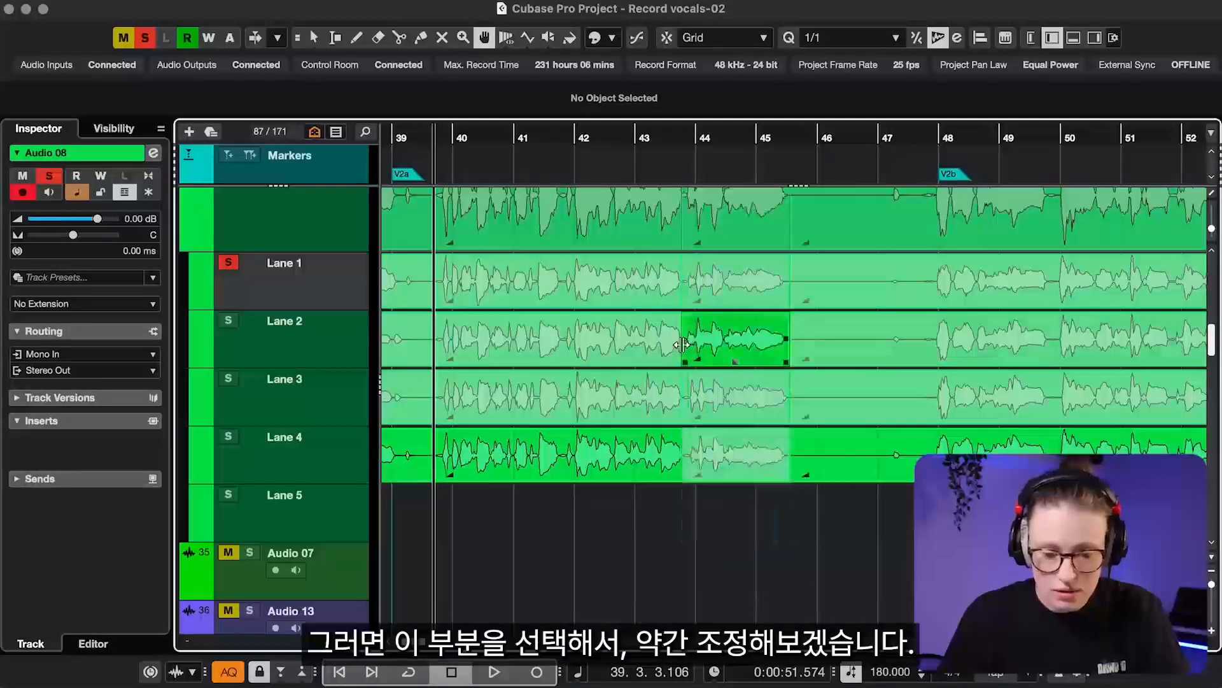
scroll(686, 305, up, 1)
drag(683, 257, 687, 257)
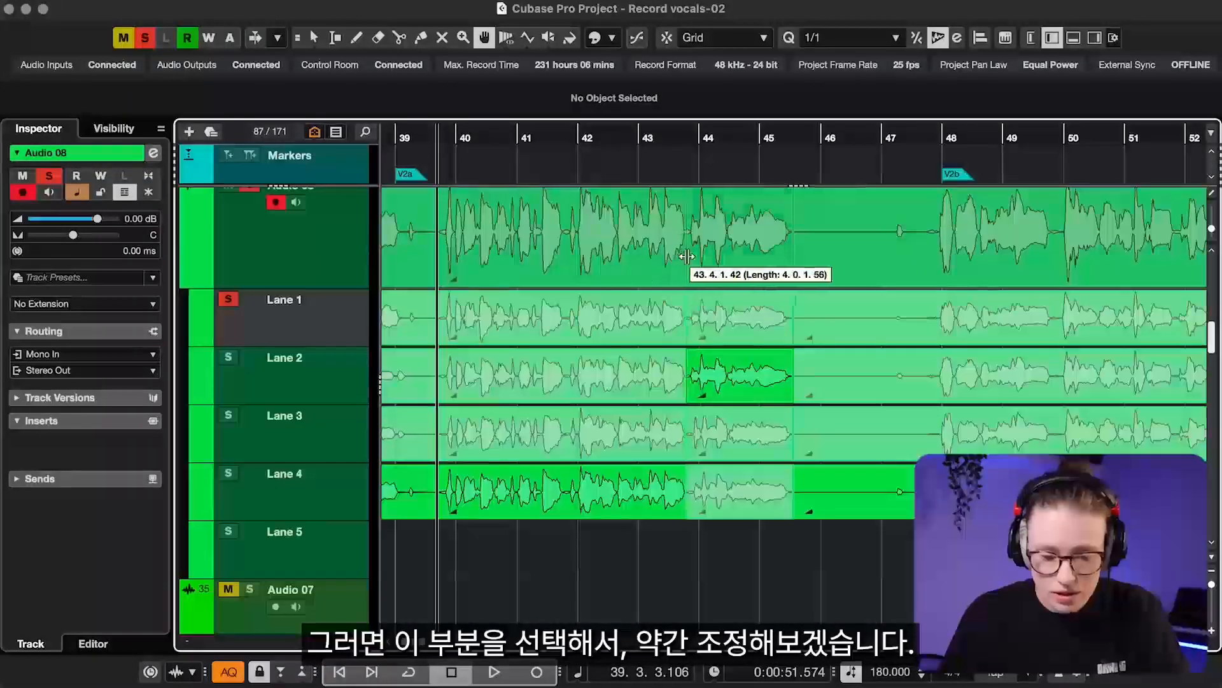
- Comp two Lane 1 phrases, from late in bar 47 to late in bar 49 and from there to late in bar 53
scroll(686, 256, right, 5)
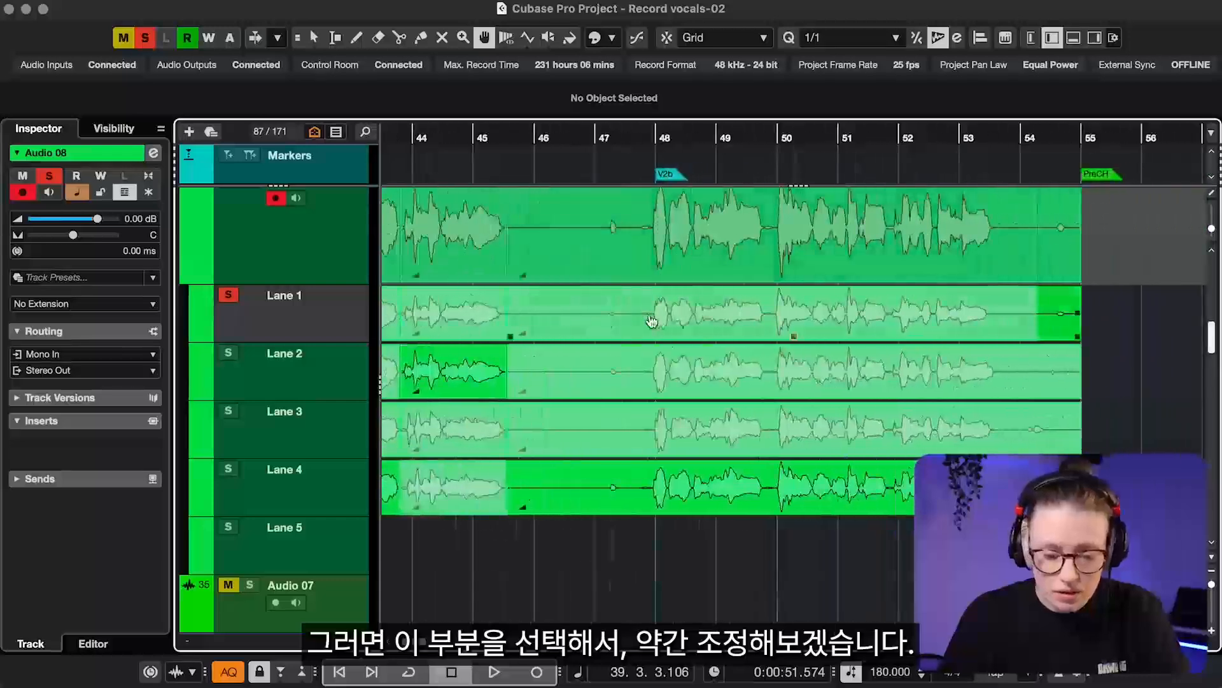
drag(644, 323, 774, 318)
drag(1000, 318, 770, 320)
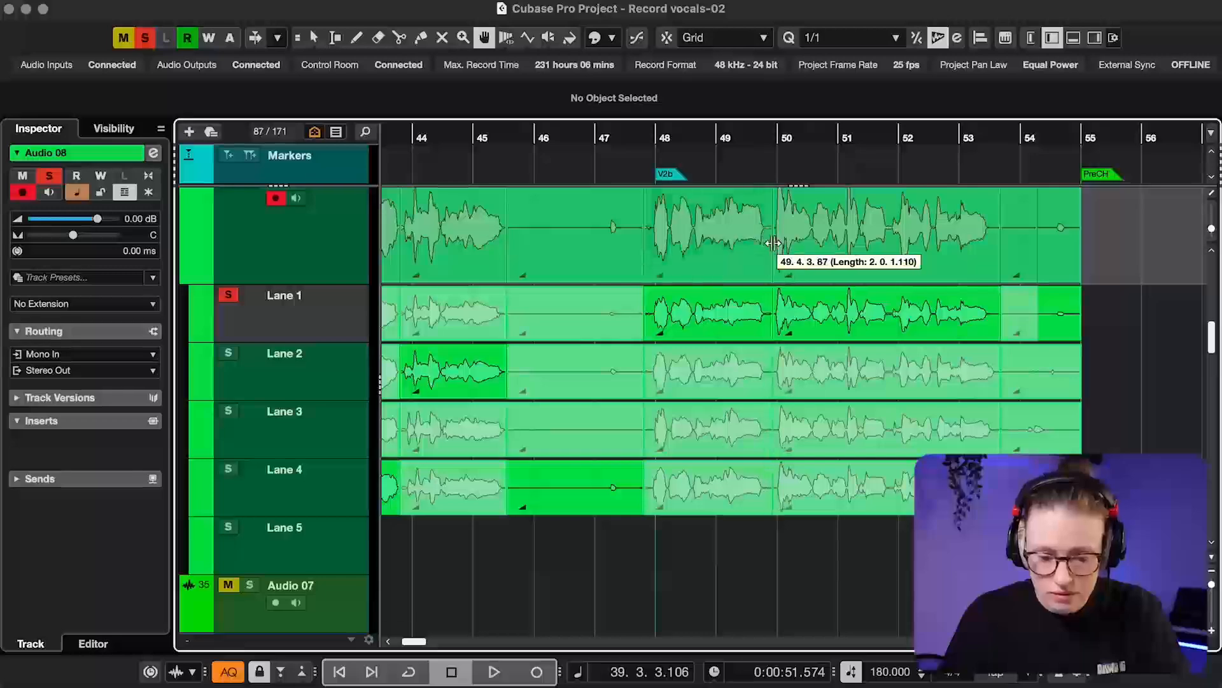
- During playback, try Lanes 1, 2 and 3 for the first comped phrase and Lane 1 for the second
scroll(771, 245, left, 5)
scroll(772, 245, down, 1)
scroll(665, 257, left, 1)
scroll(665, 257, up, 1)
key(space)
click(570, 300)
click(595, 345)
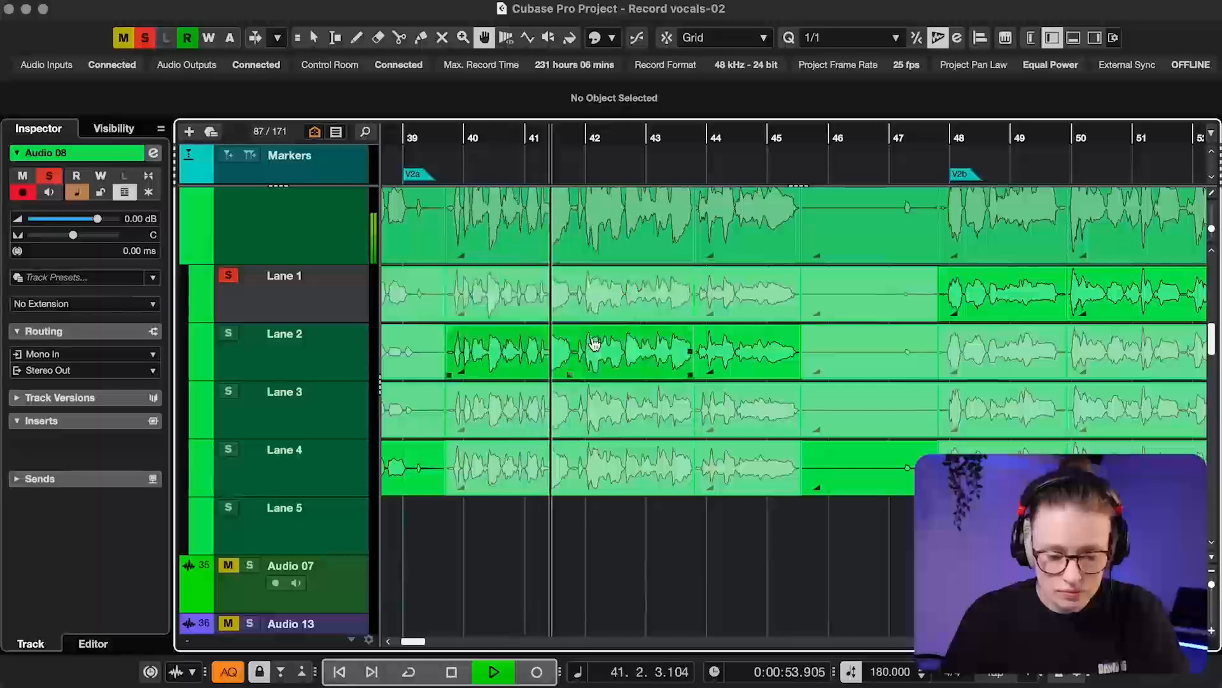
click(613, 407)
click(745, 307)
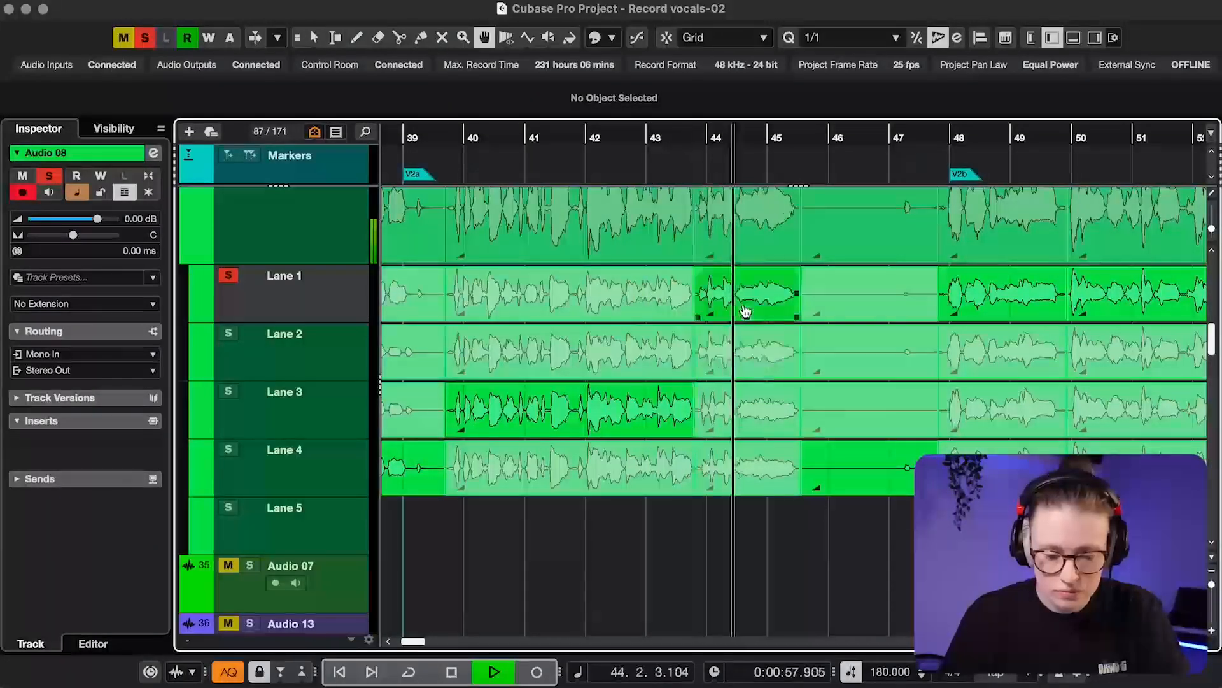
key(space)
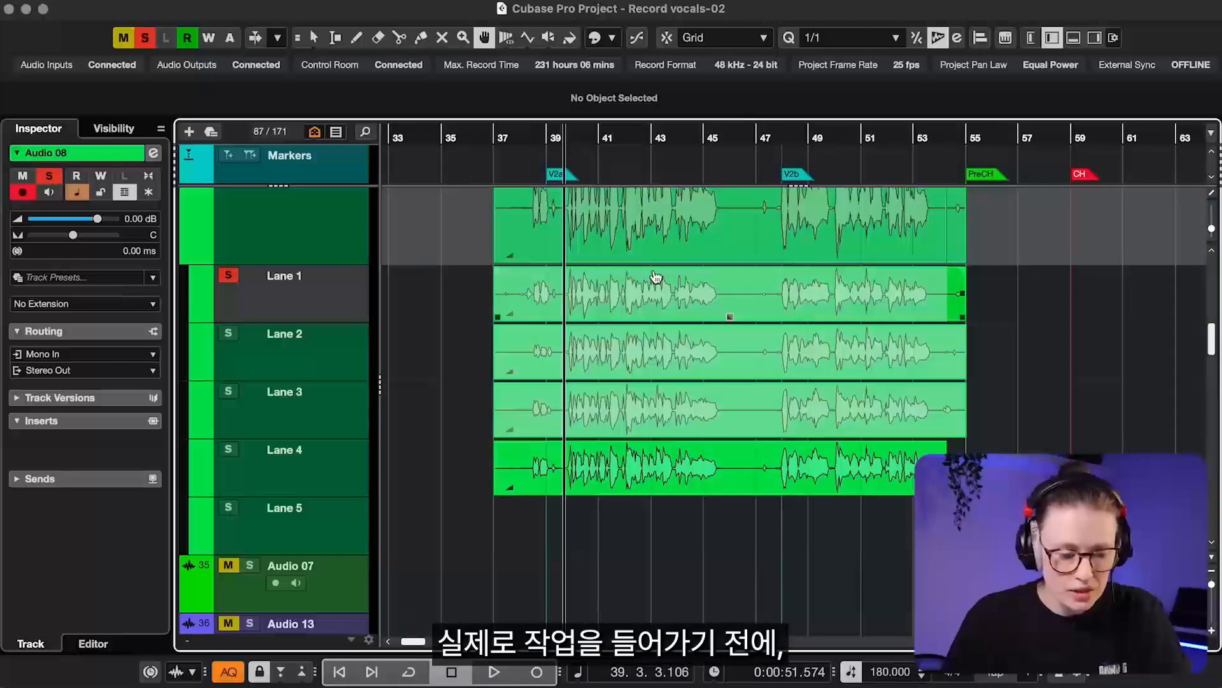
- Insert VoxComp on the Audio 08 track and lower its threshold while the vocal plays
click(289, 224)
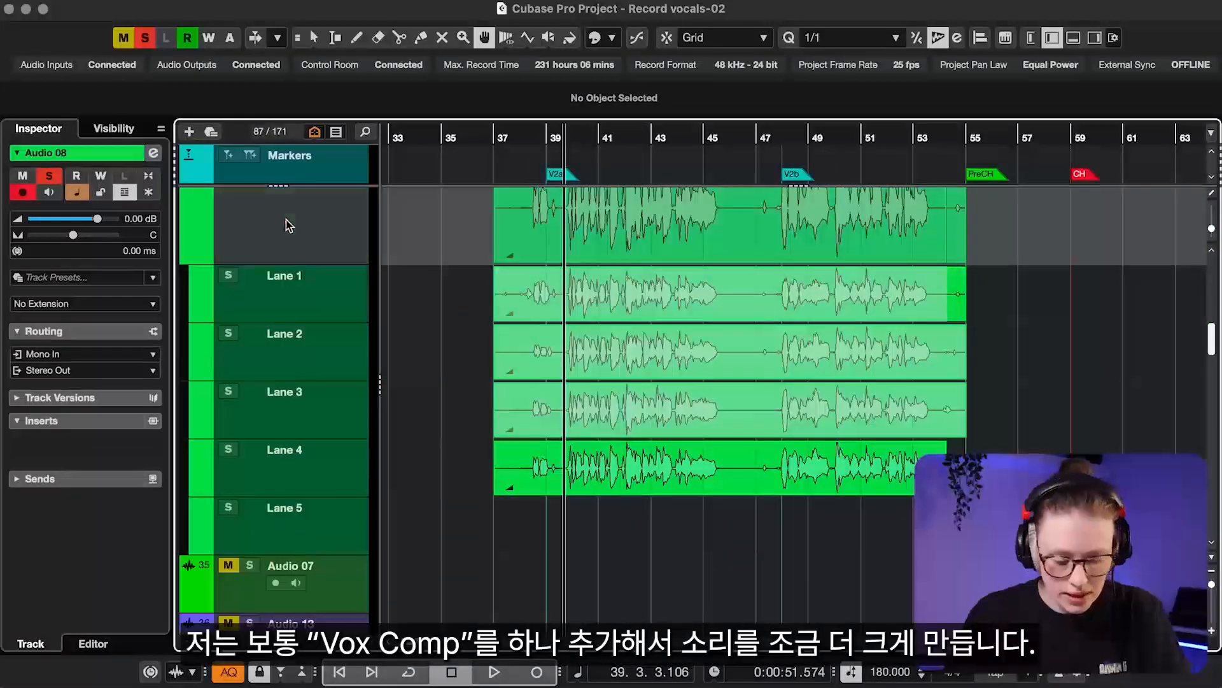
click(96, 443)
text(voxcom)
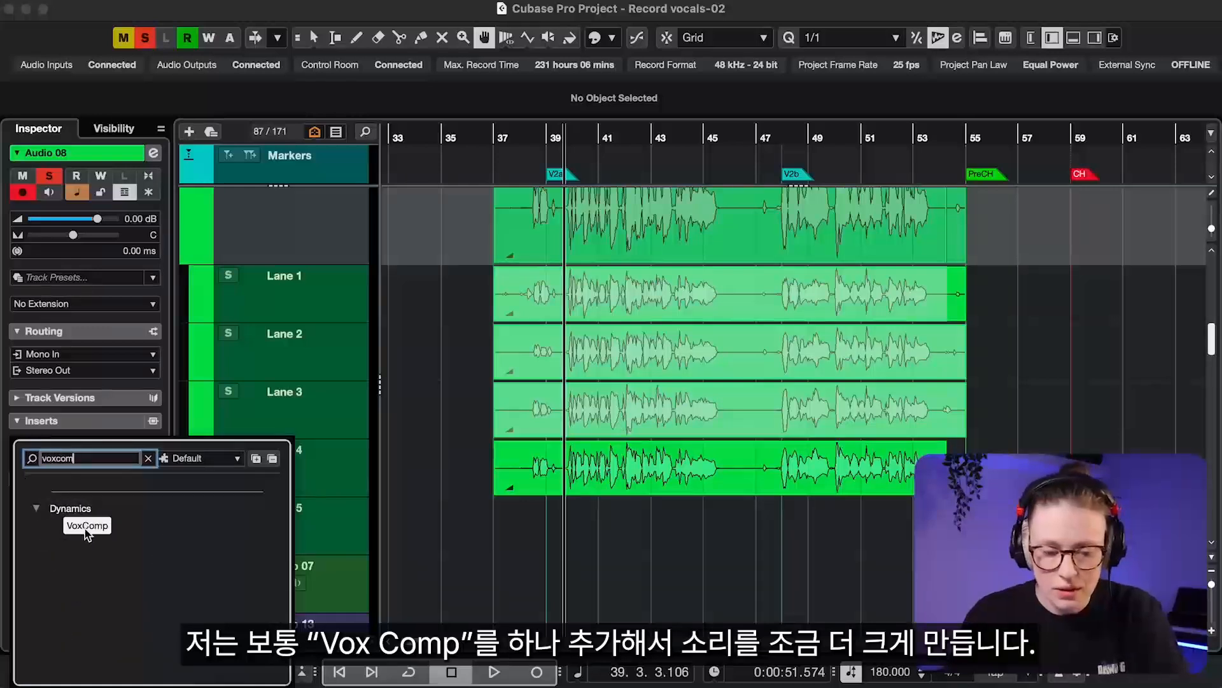
click(86, 526)
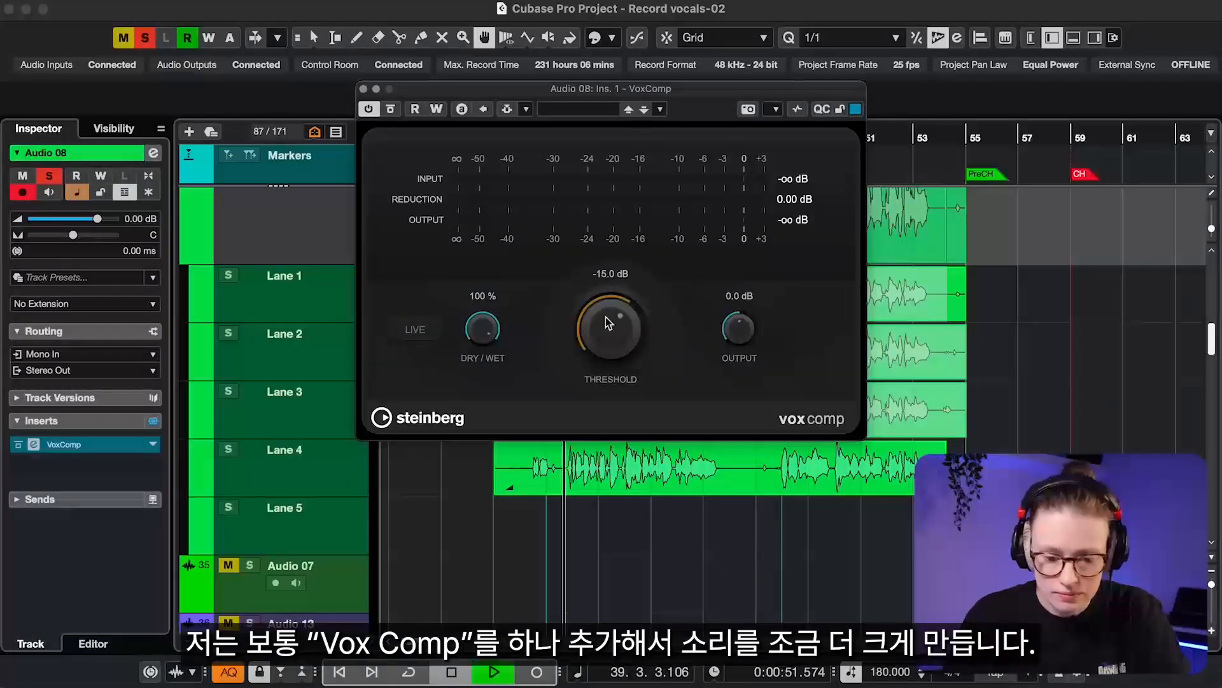
drag(605, 329, 603, 360)
key(space)
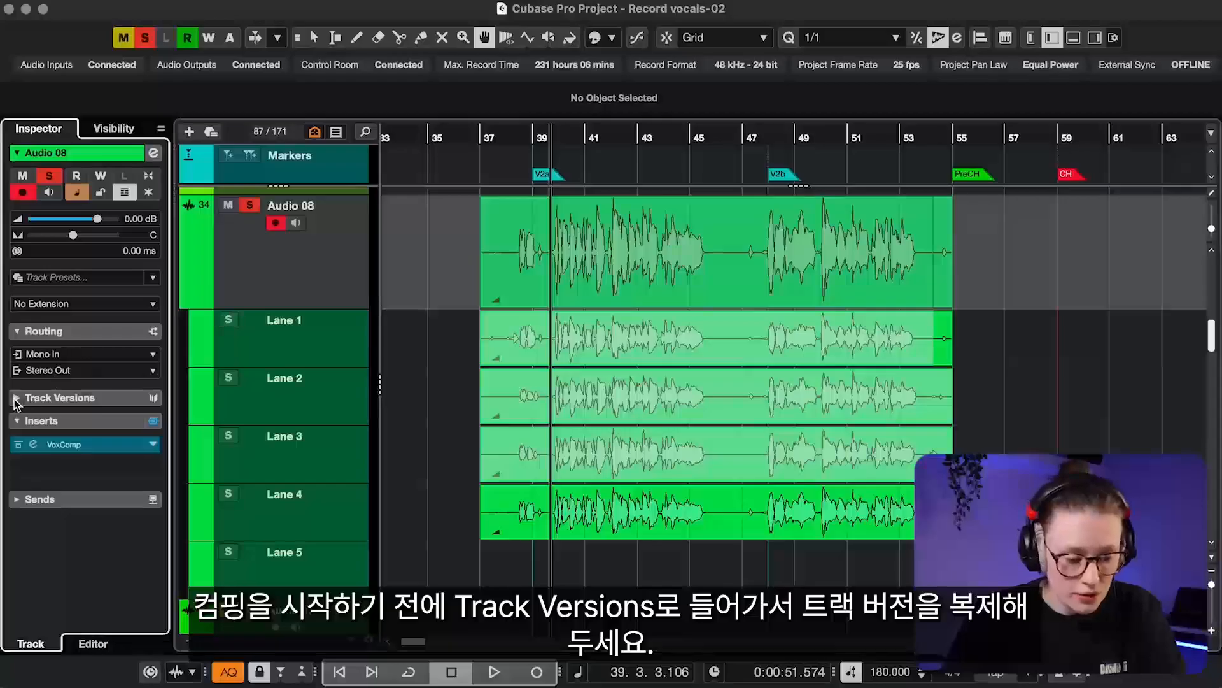
- Duplicate Audio 08's track version v1 as a separate copy for comping
click(17, 399)
scroll(25, 478, down, 2)
click(34, 513)
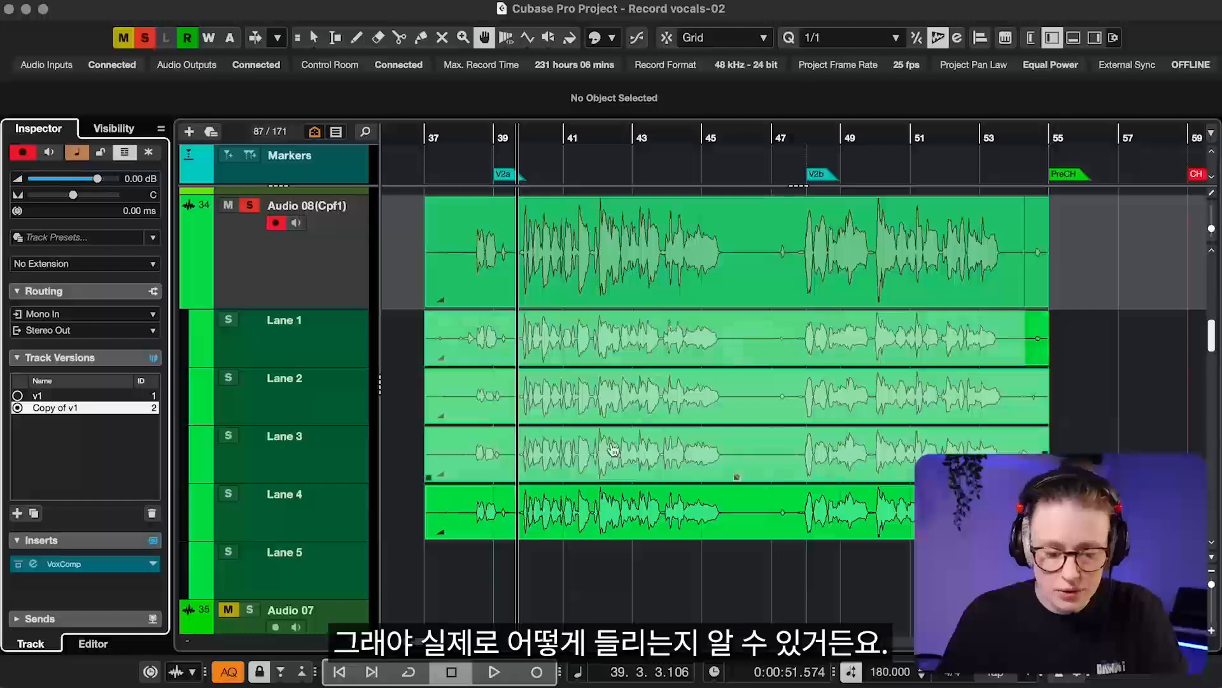
key(space)
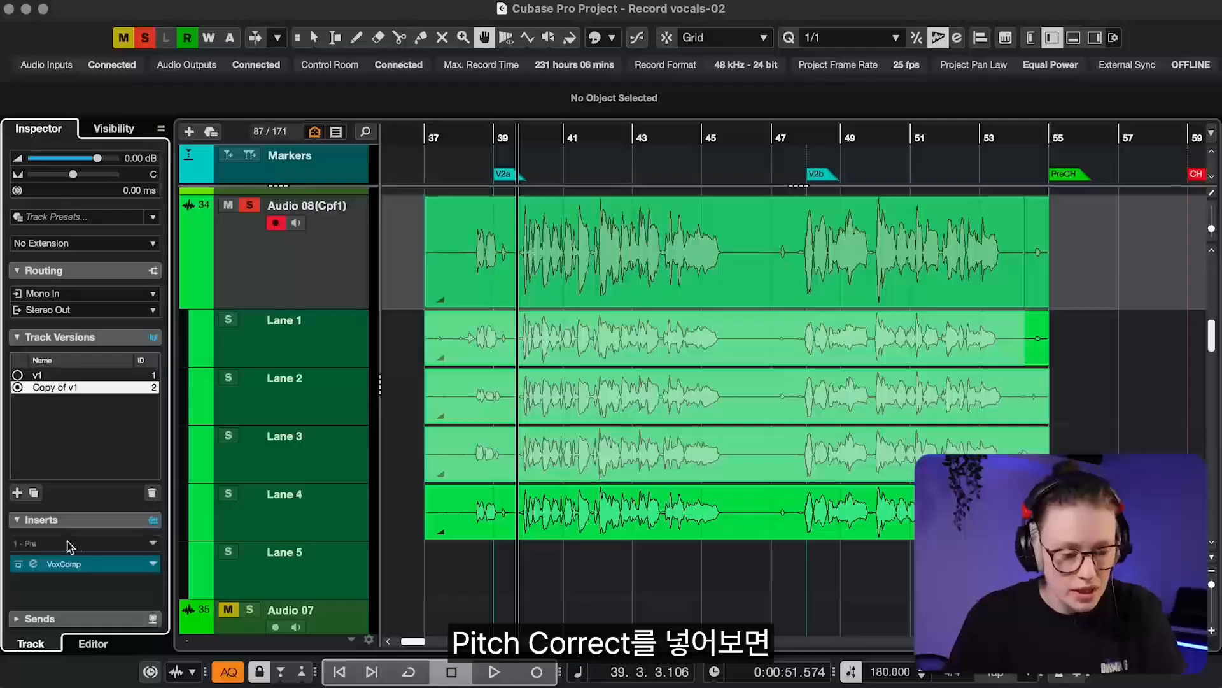
- Insert Pitch Correct ahead of VoxComp on the Audio 08 track and set its correction speed to 70
click(70, 545)
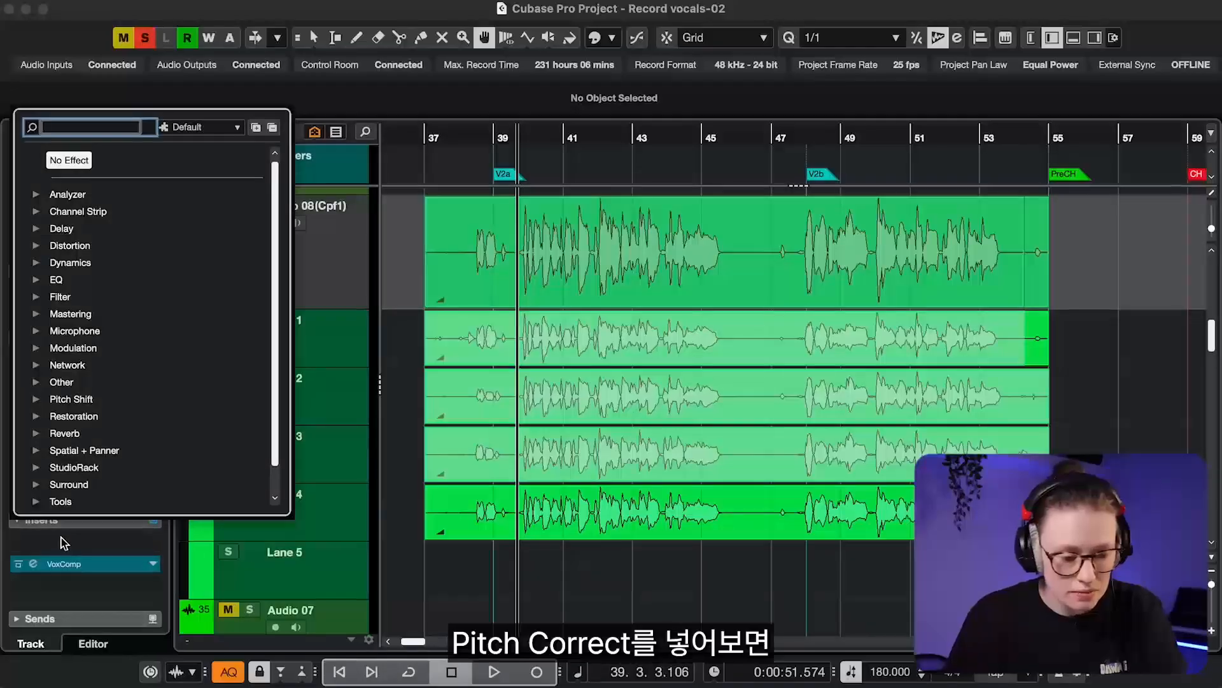
text(pitch)
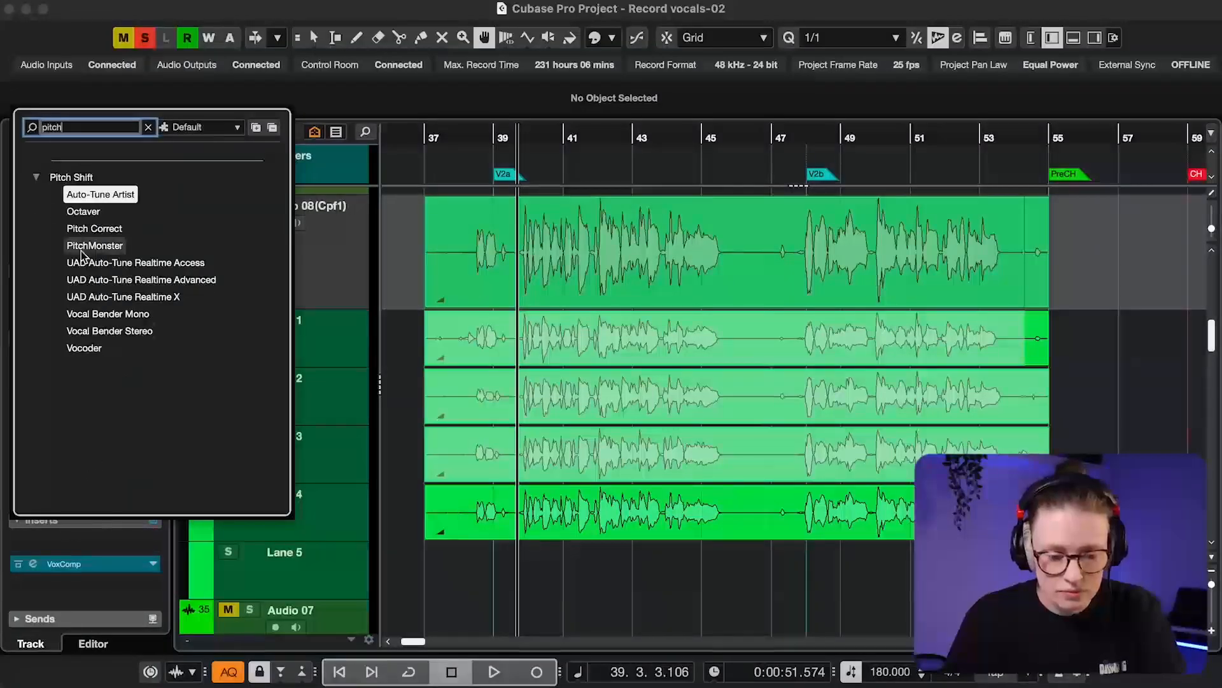
click(96, 233)
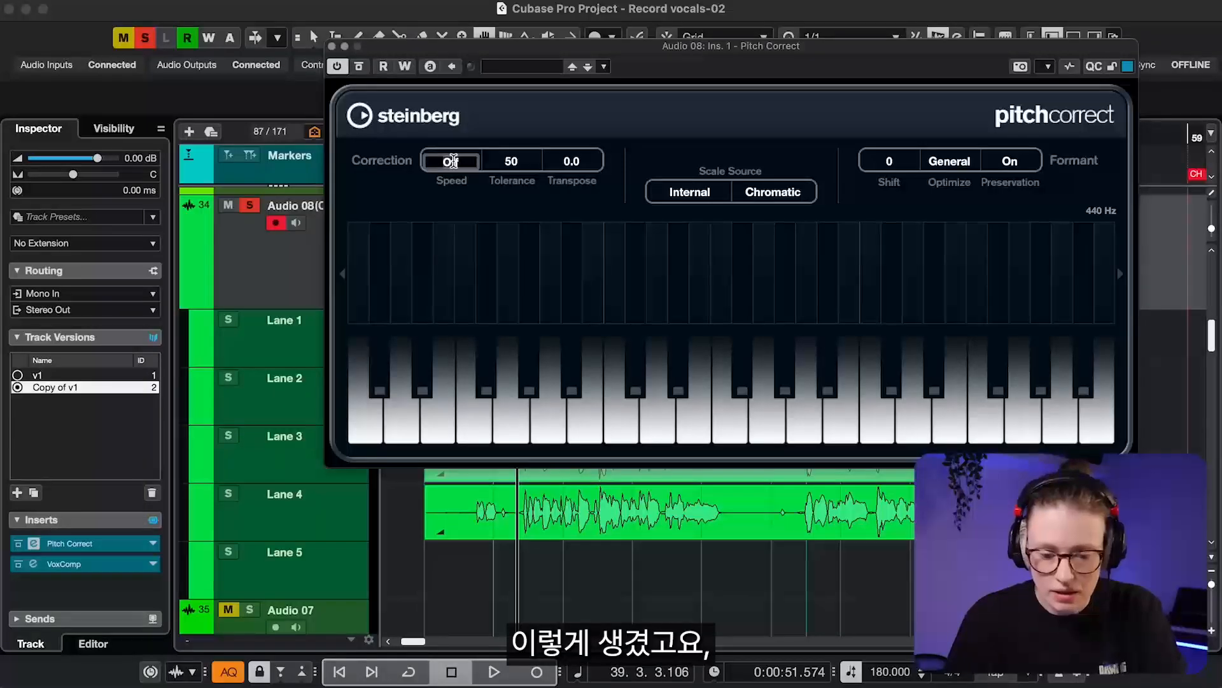
click(452, 162)
text(70)
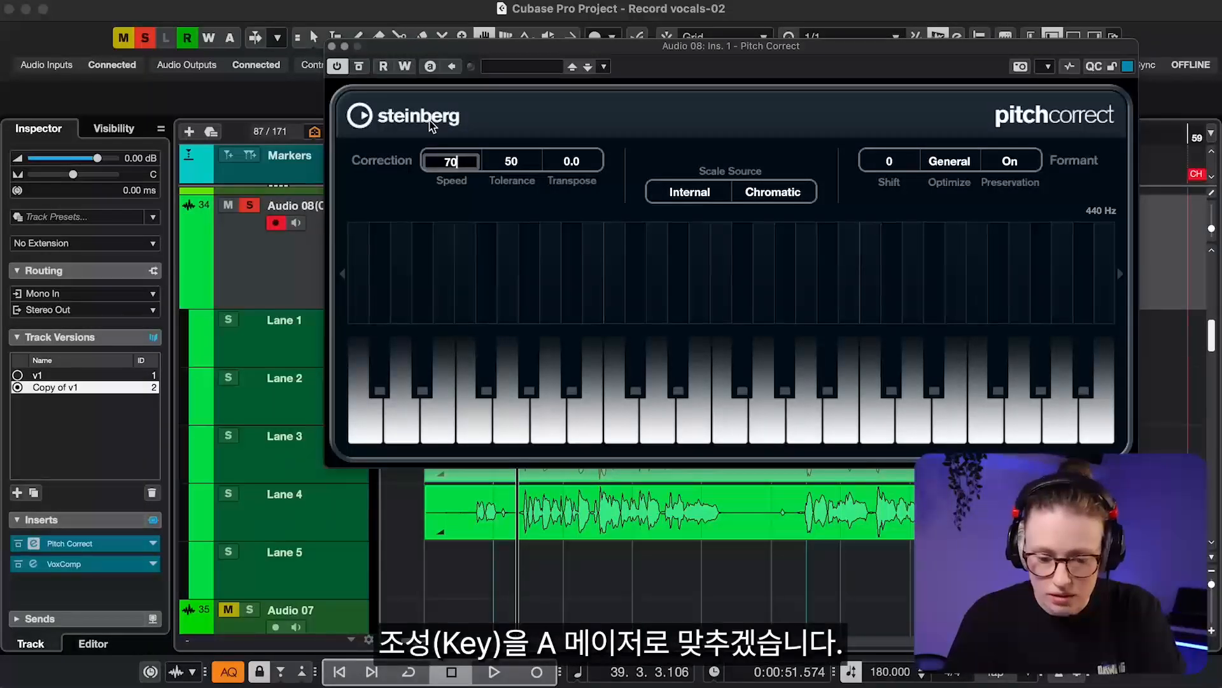
- Set Pitch Correct's internal scale source to Major with A as the root note
click(785, 194)
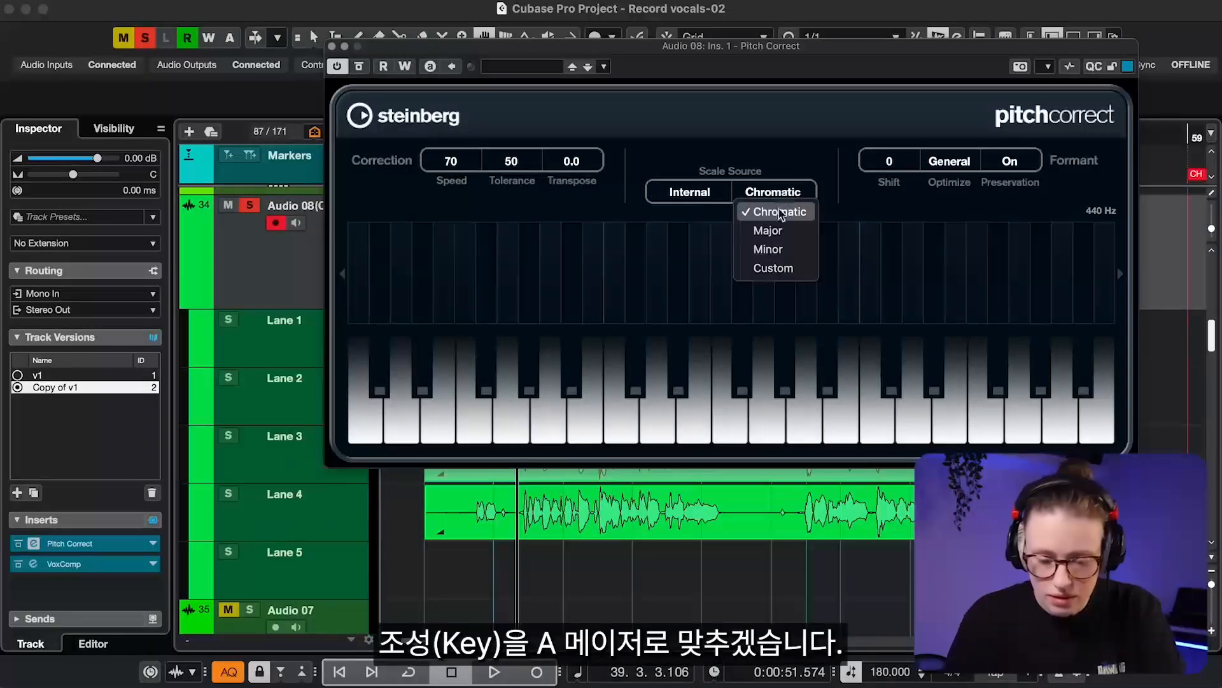
click(773, 235)
click(801, 191)
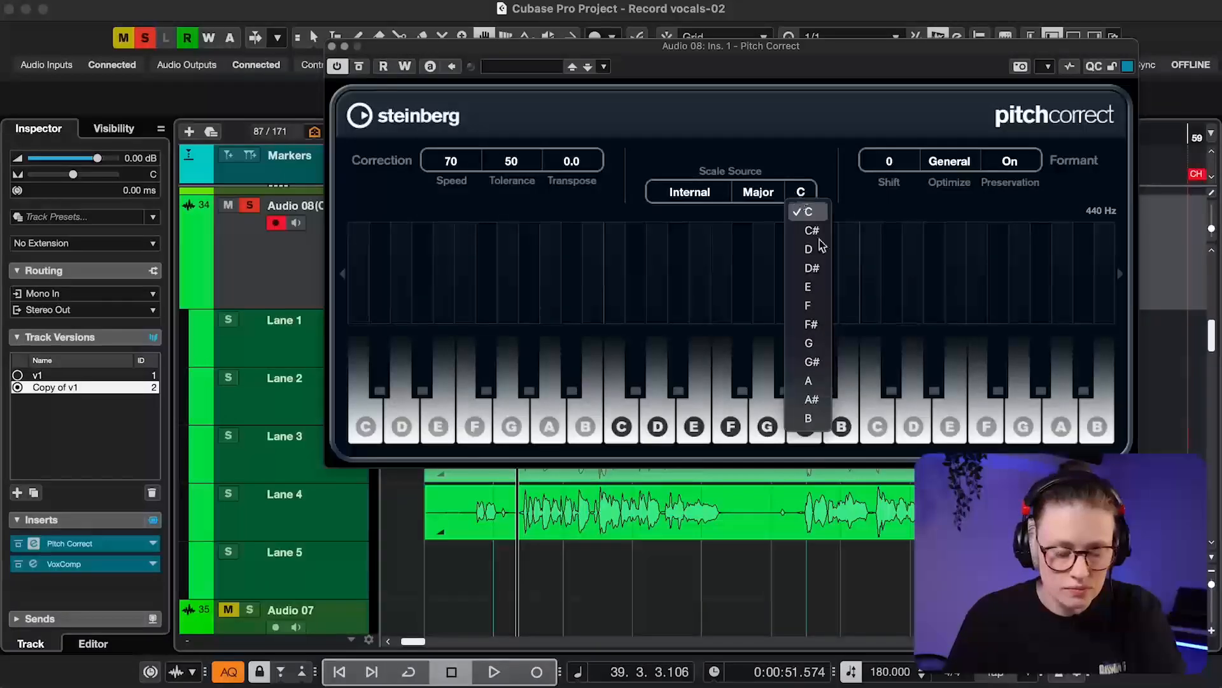
click(809, 381)
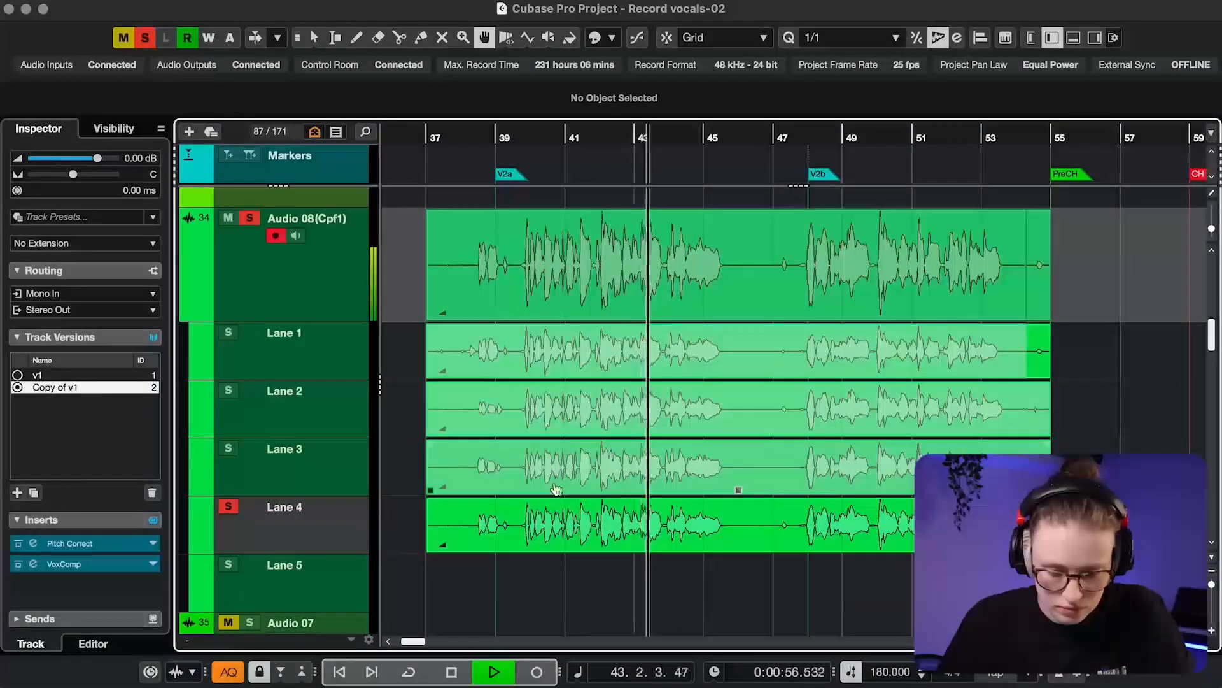
- Stop playback and comp the Lane 4 phrase from late in bar 39 to late in bar 43
key(space)
drag(519, 536, 663, 531)
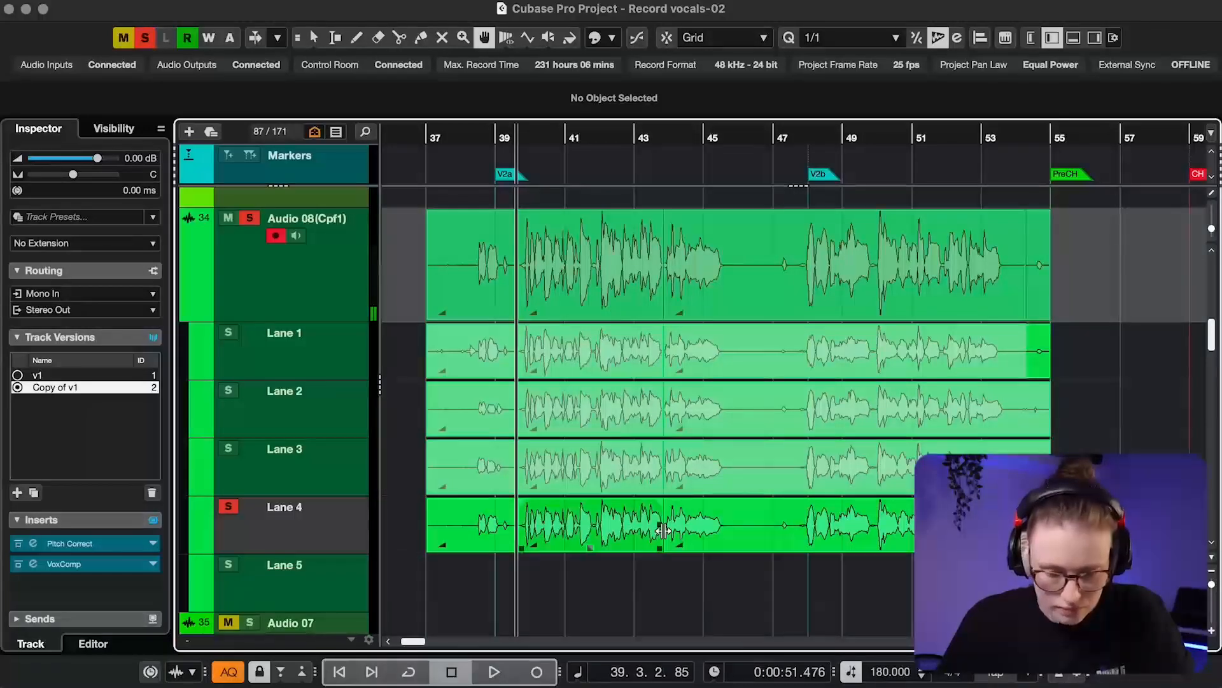
- Audition the second phrase from late in bar 43, comparing the Lane 4 and Lane 3 takes
click(665, 133)
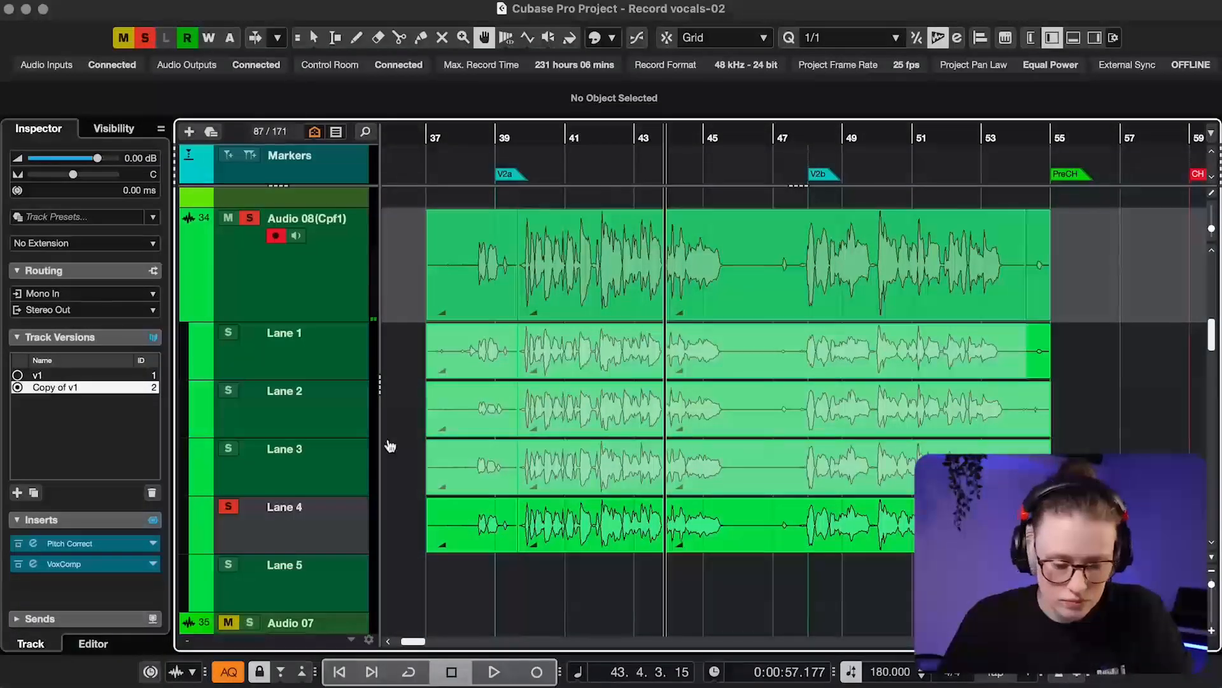
key(space)
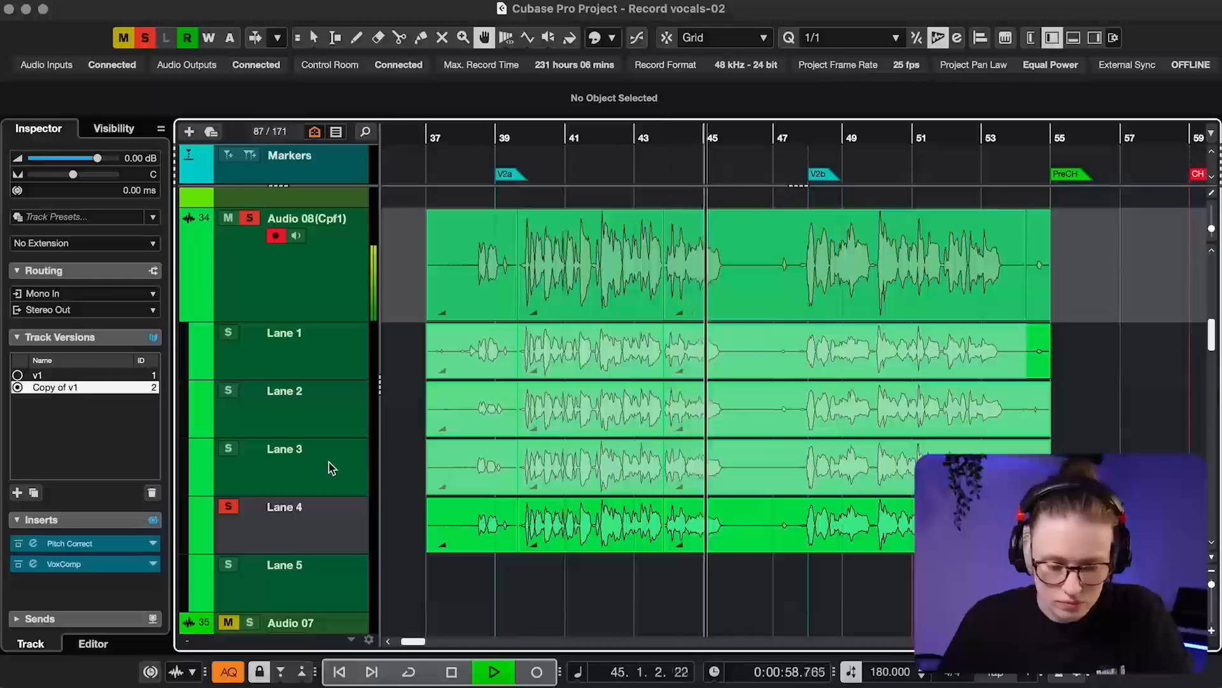
click(331, 468)
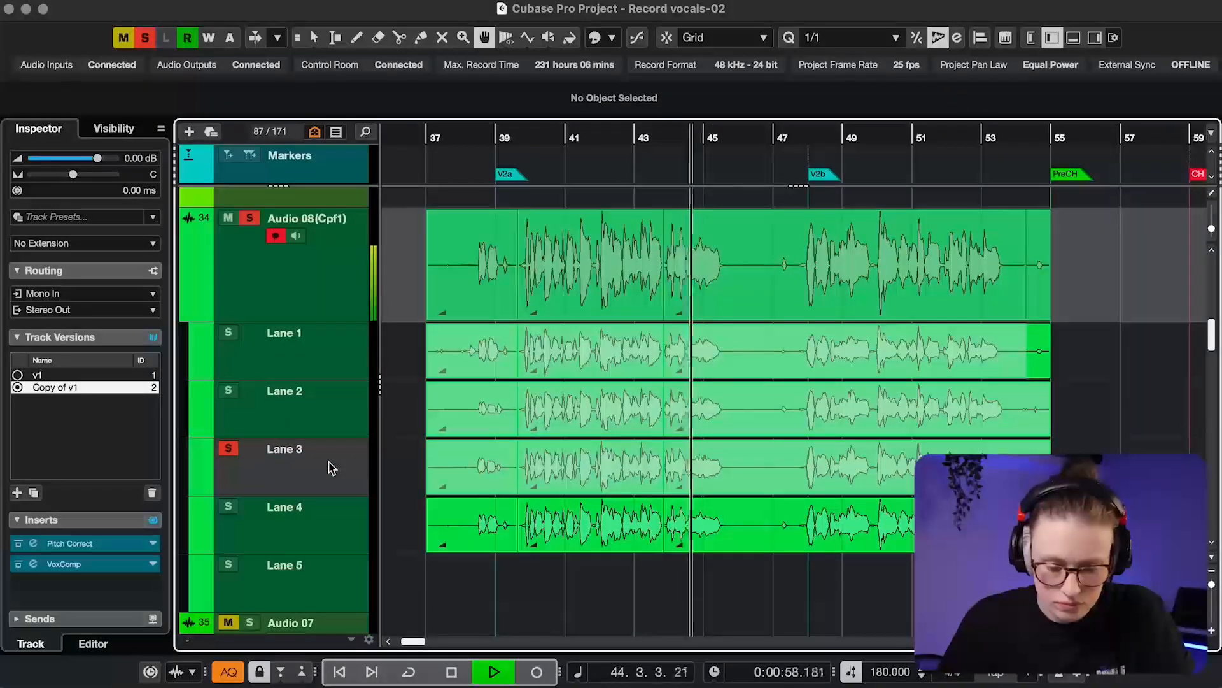
key(space)
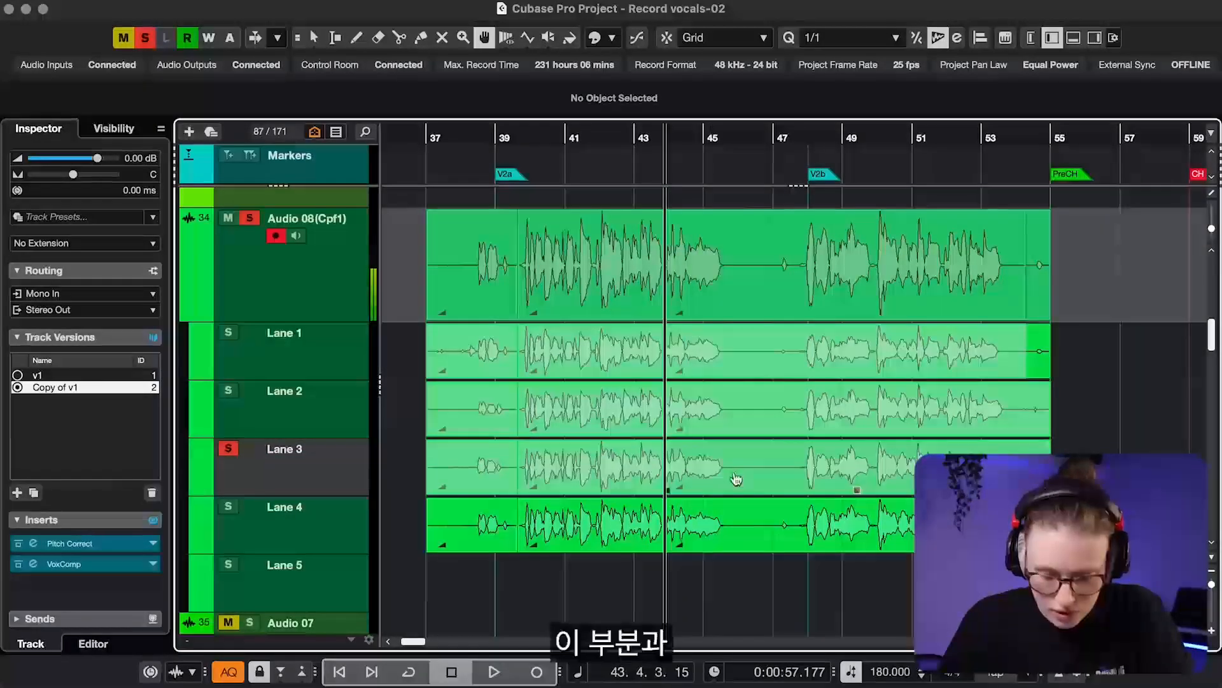
- Comp the Lane 3 phrase from late in bar 43 to late in bar 45 and nudge its cut slightly later
click(672, 476)
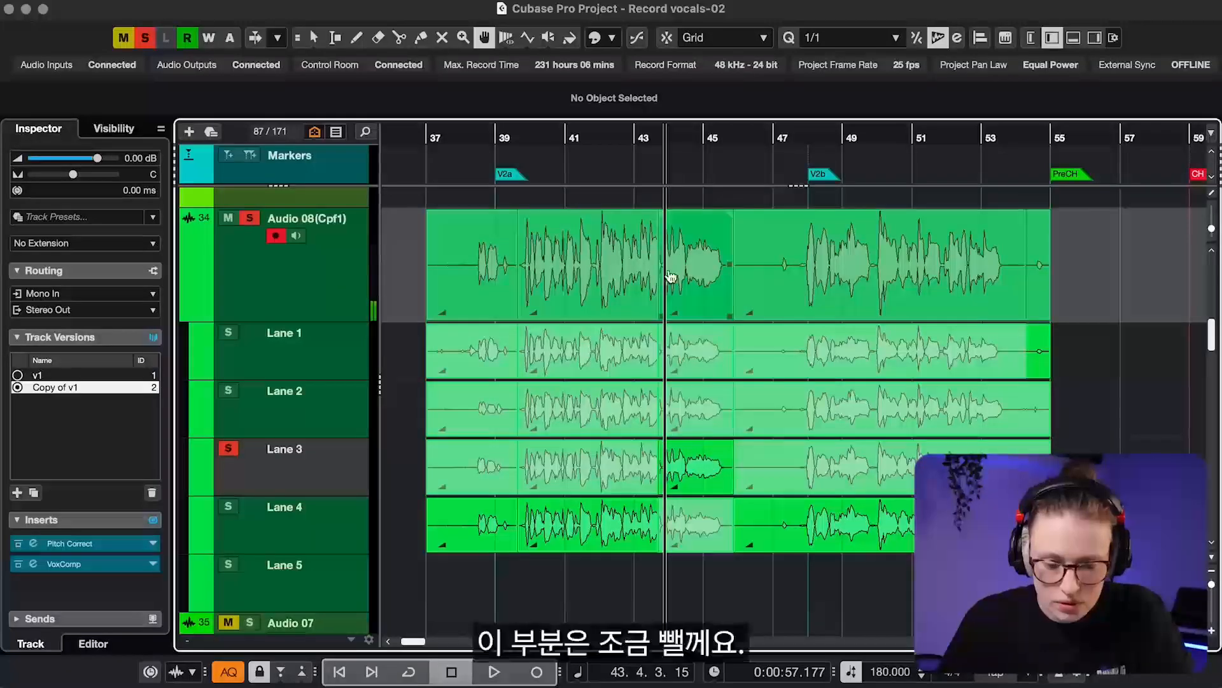
scroll(671, 277, up, 5)
drag(602, 284, 617, 284)
scroll(618, 285, down, 5)
- Set the playback position late in bar 47 and audition the V2b phrase in Lane 4 and Lane 3
scroll(617, 290, right, 7)
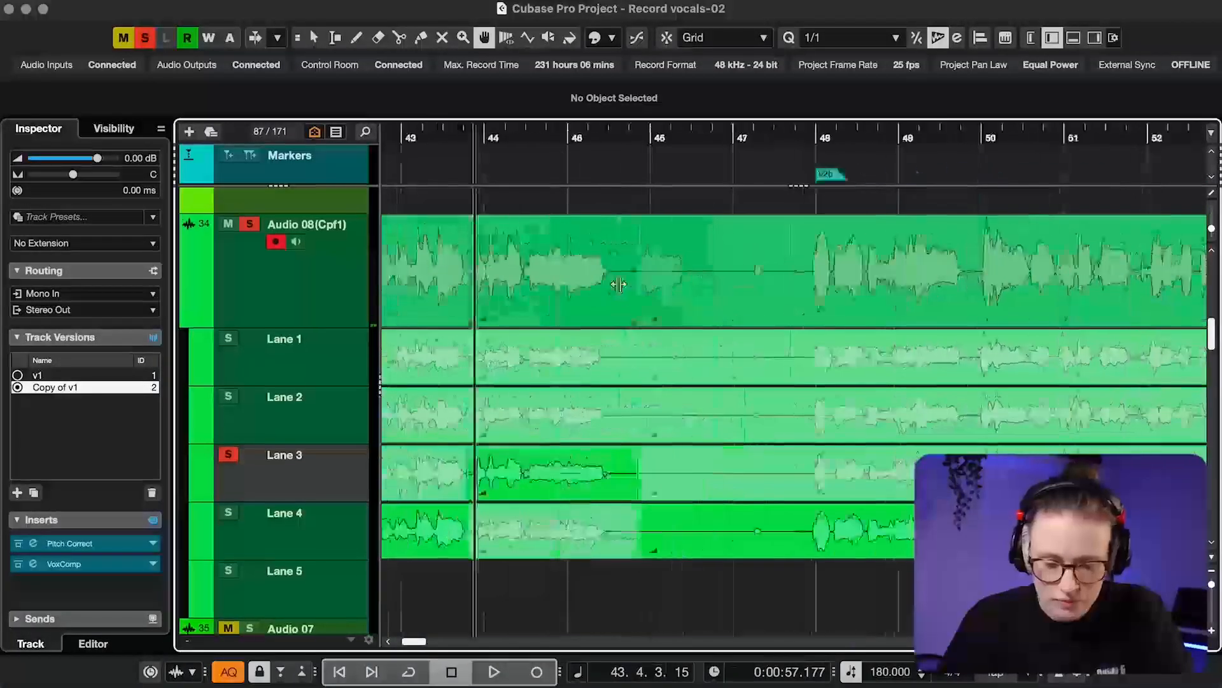
click(549, 139)
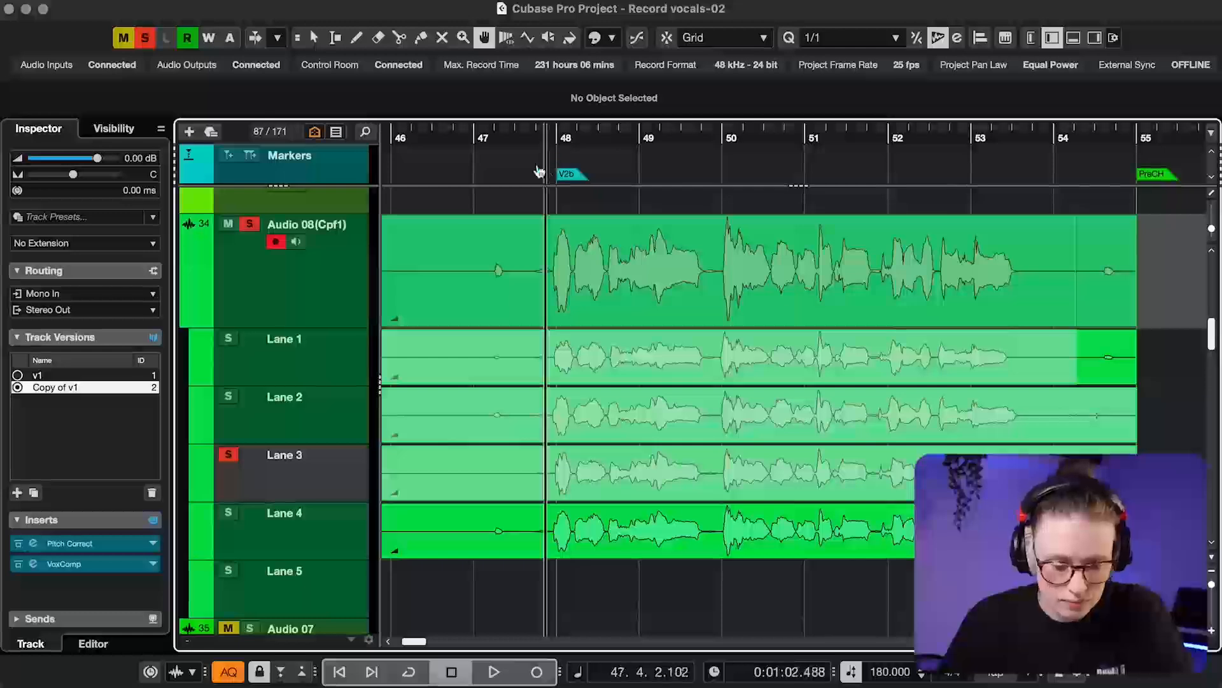
click(300, 517)
key(space)
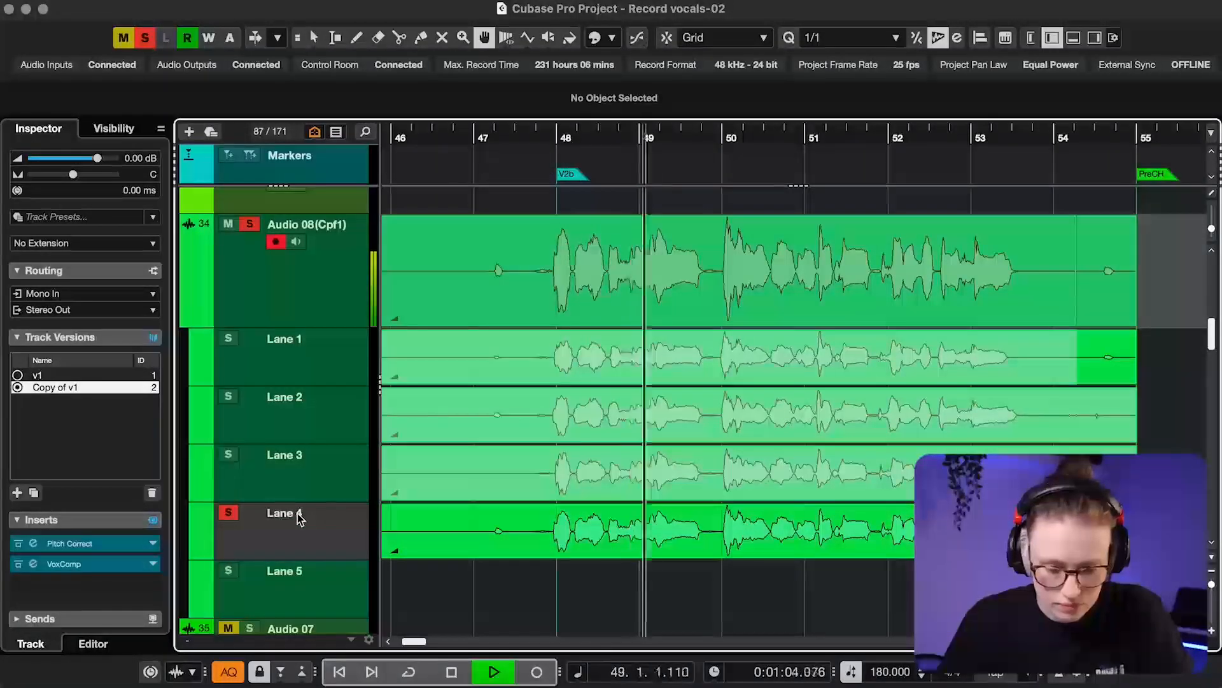
key(space)
click(322, 480)
key(space)
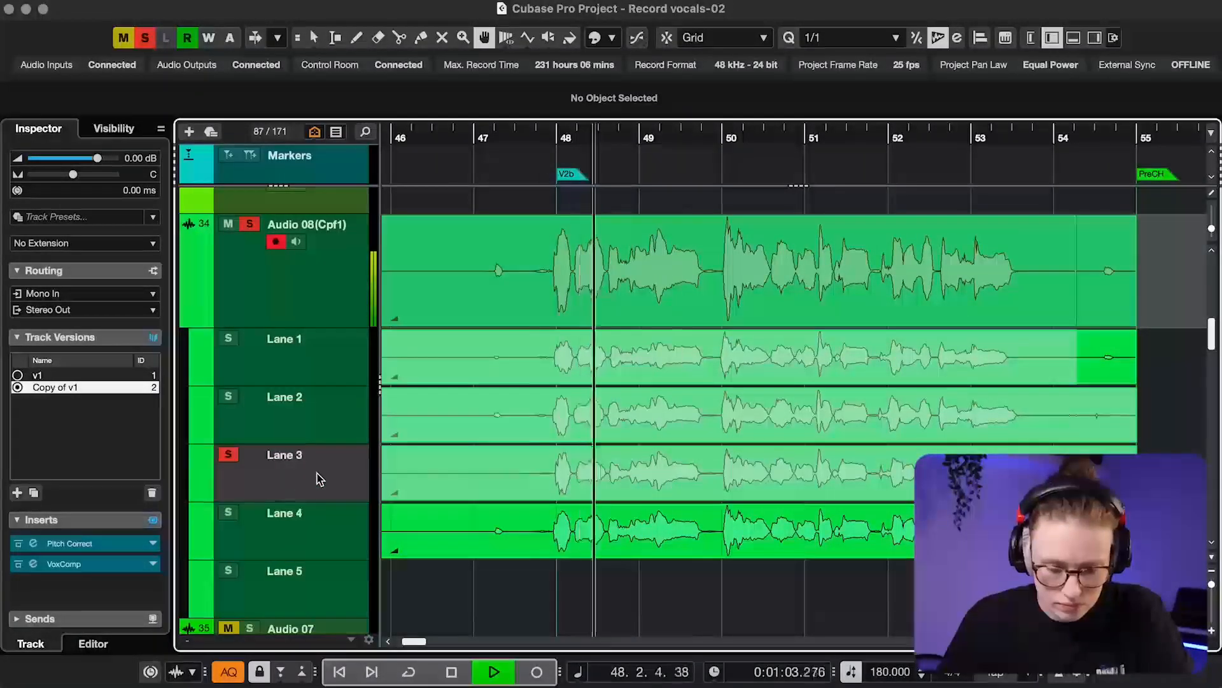
- Audition the V2b phrase from late in bar 47 in Lane 2 and Lane 1, and replay it in Lane 3
key(space)
click(321, 411)
key(space)
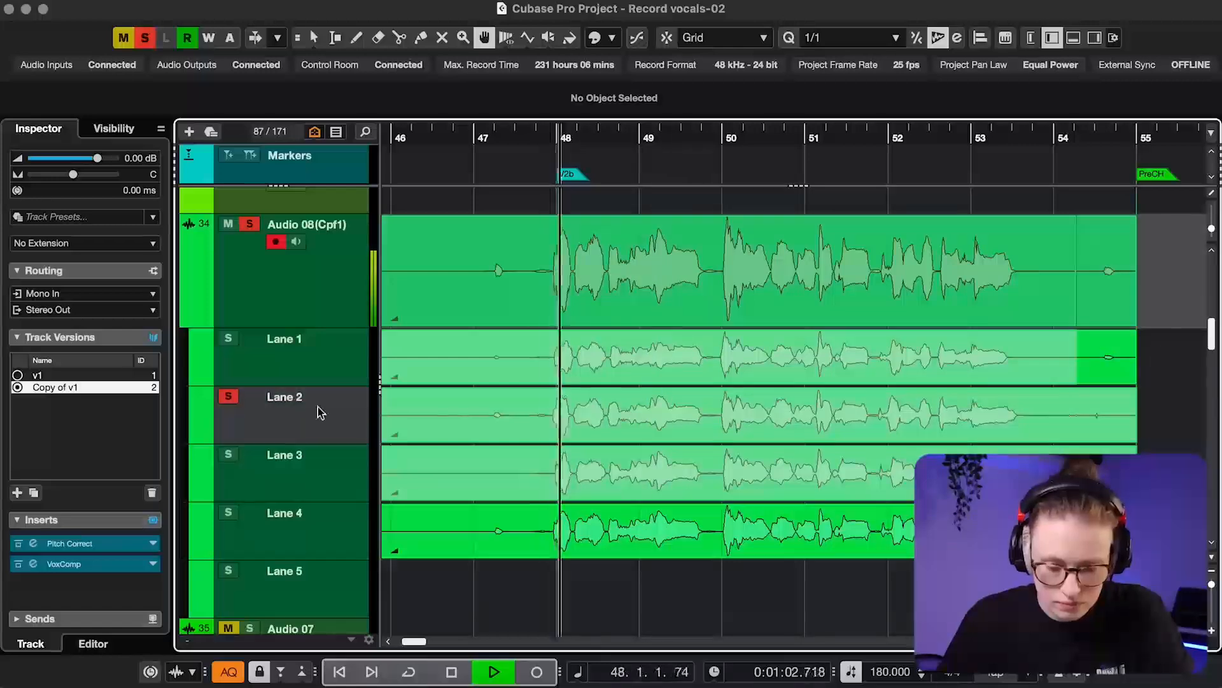
click(316, 351)
key(space)
key(space)
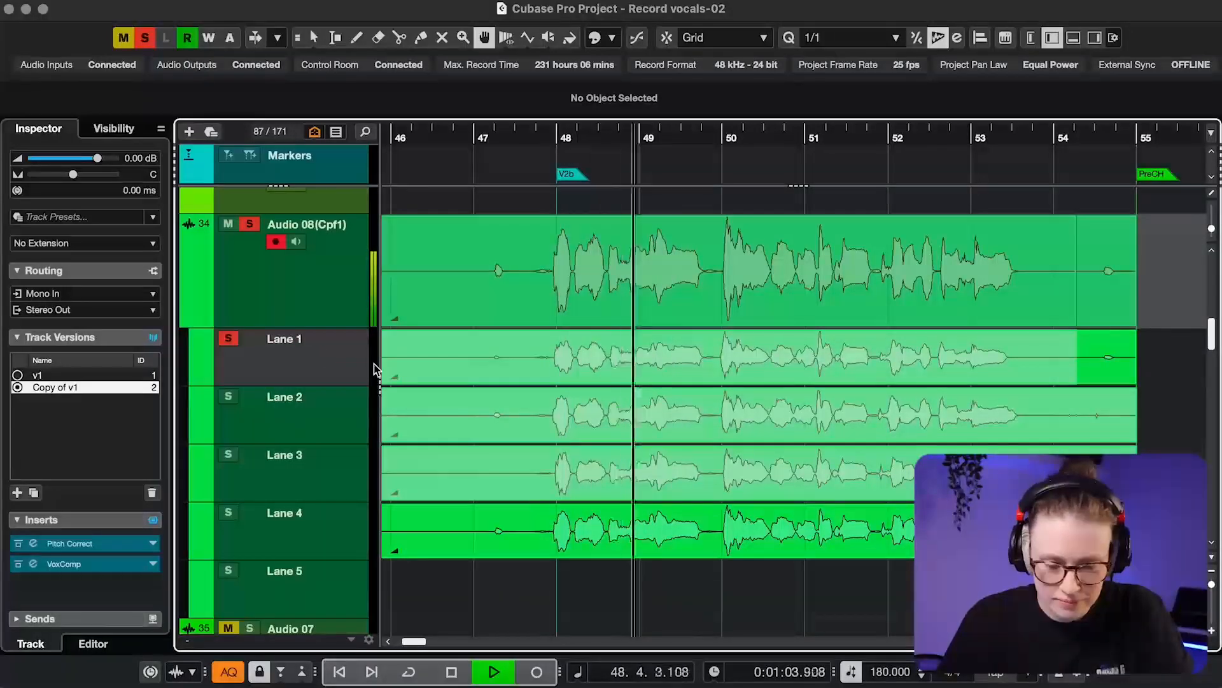
key(space)
click(336, 470)
key(space)
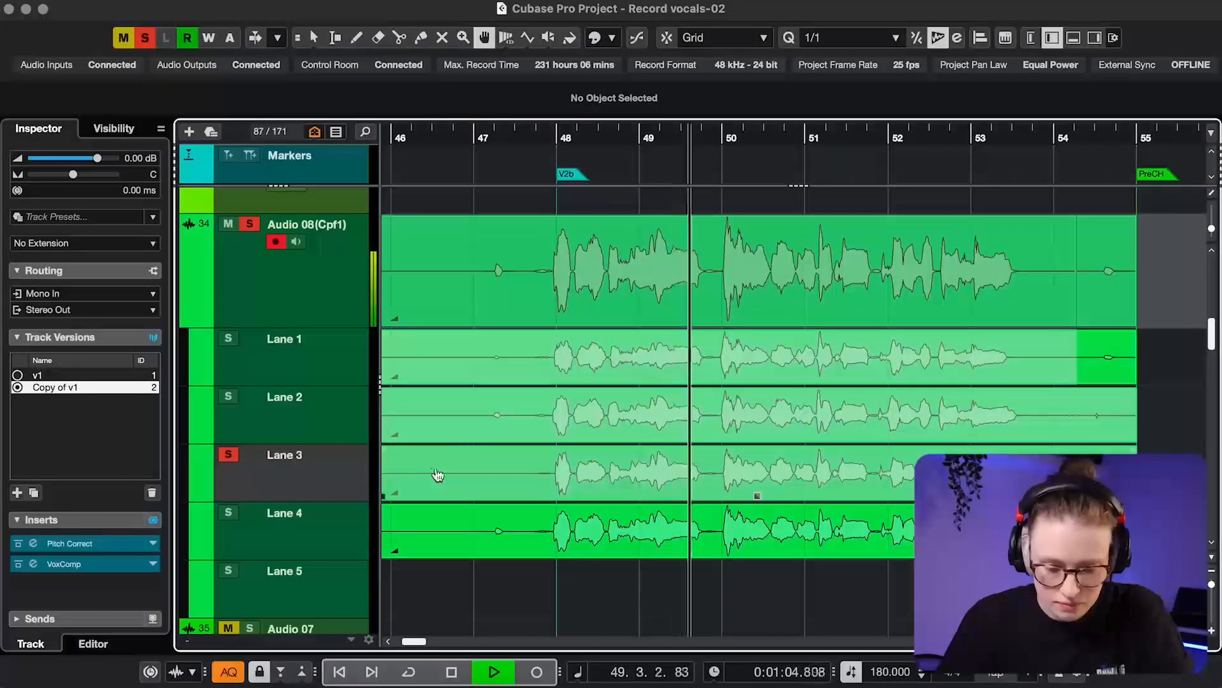
- Comp the Lane 3 V2b phrase from late in bar 47 to late in bar 49, and set the playback position late in bar 49
key(space)
drag(648, 486, 707, 483)
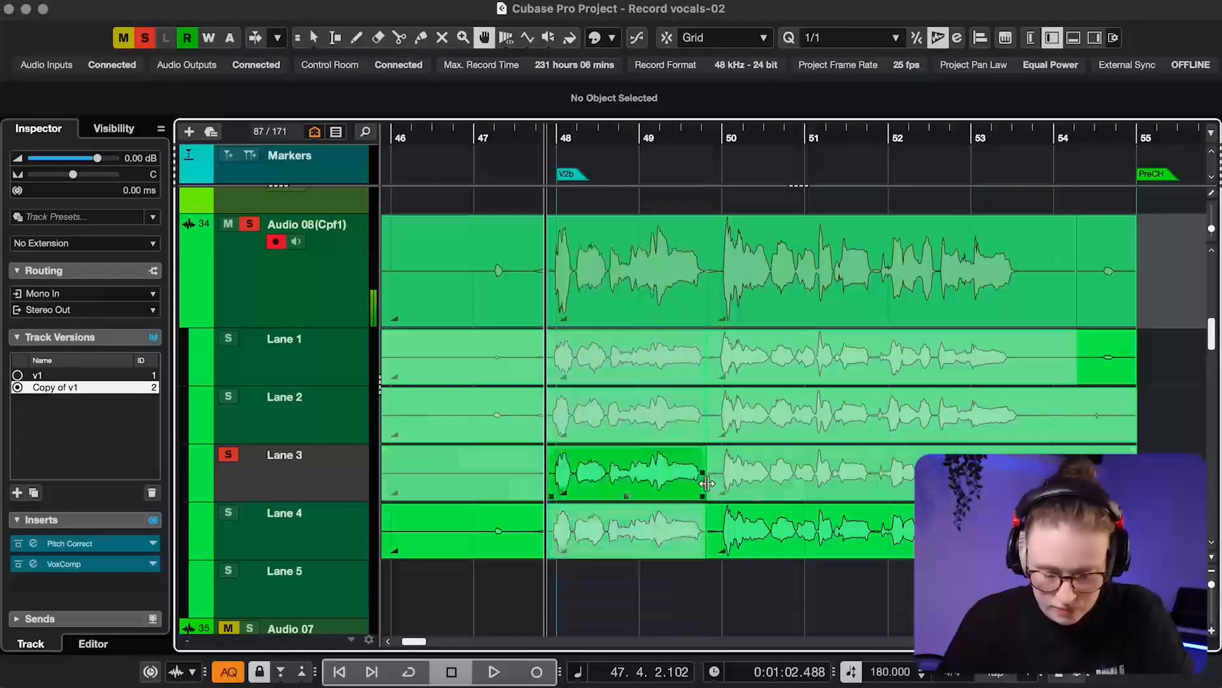
click(732, 146)
- Audition the phrase starting late in bar 49, comparing the Lane 3 and Lane 4 takes
key(space)
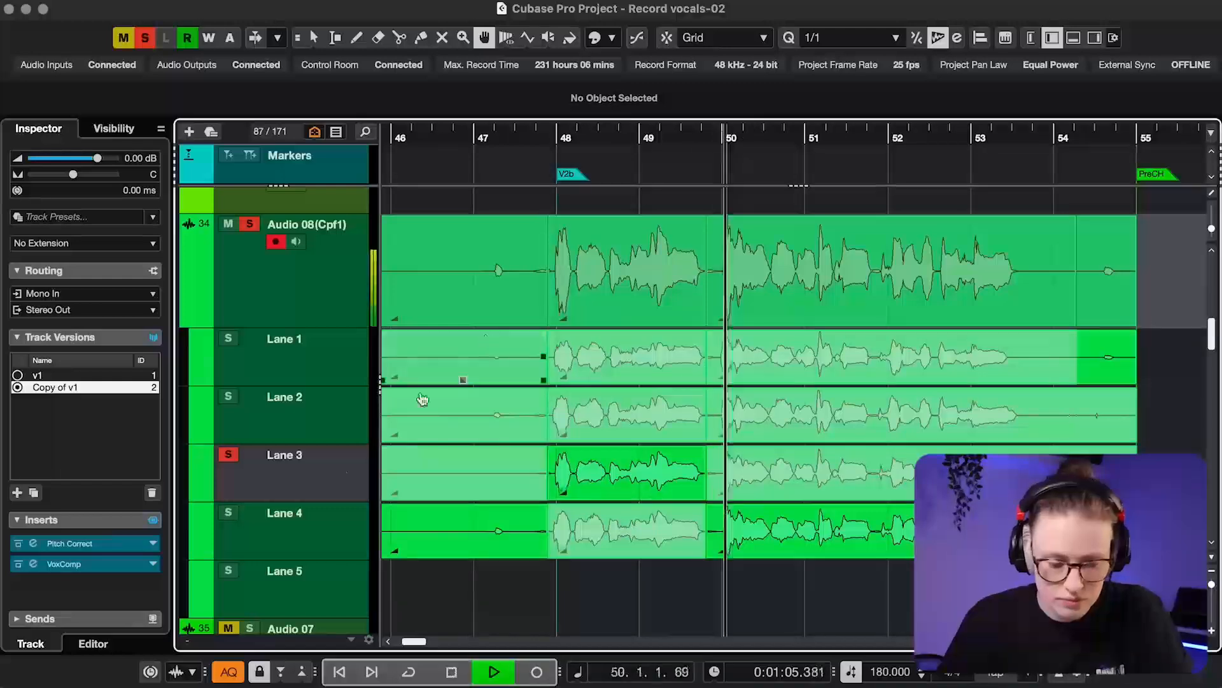
click(315, 520)
key(space)
key(space)
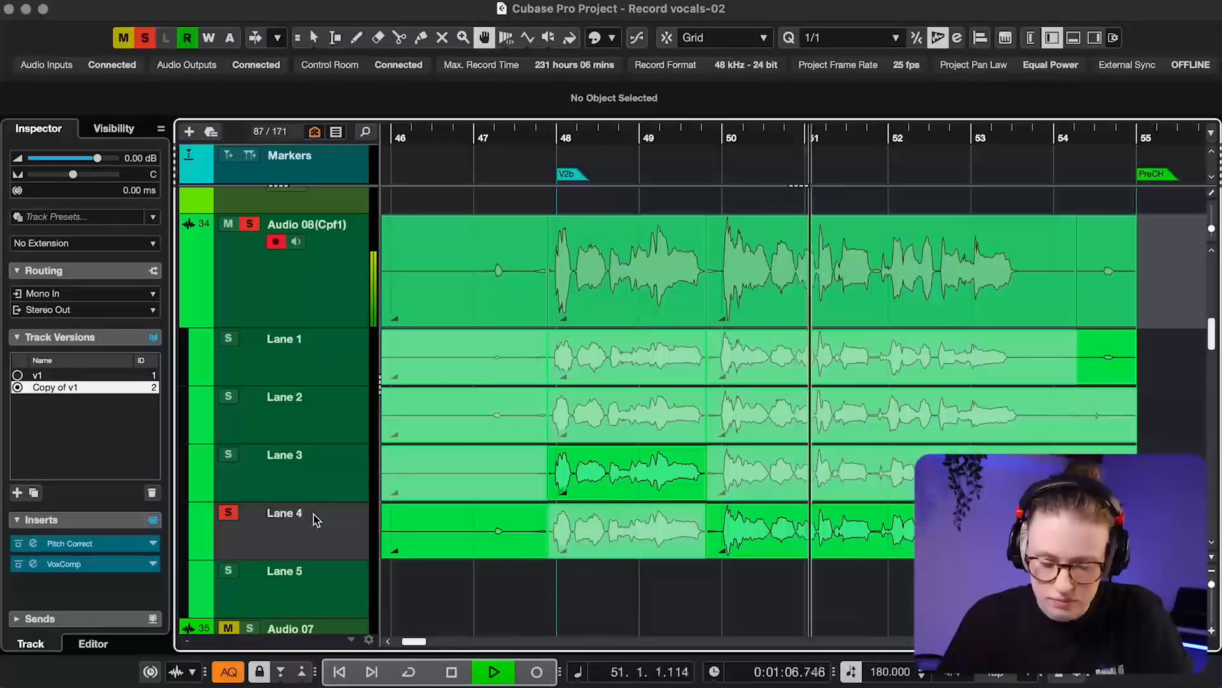
key(space)
- Comp the Lane 4 phrase from late in bar 49 to late in bar 51 and move its starting cut slightly later
click(871, 547)
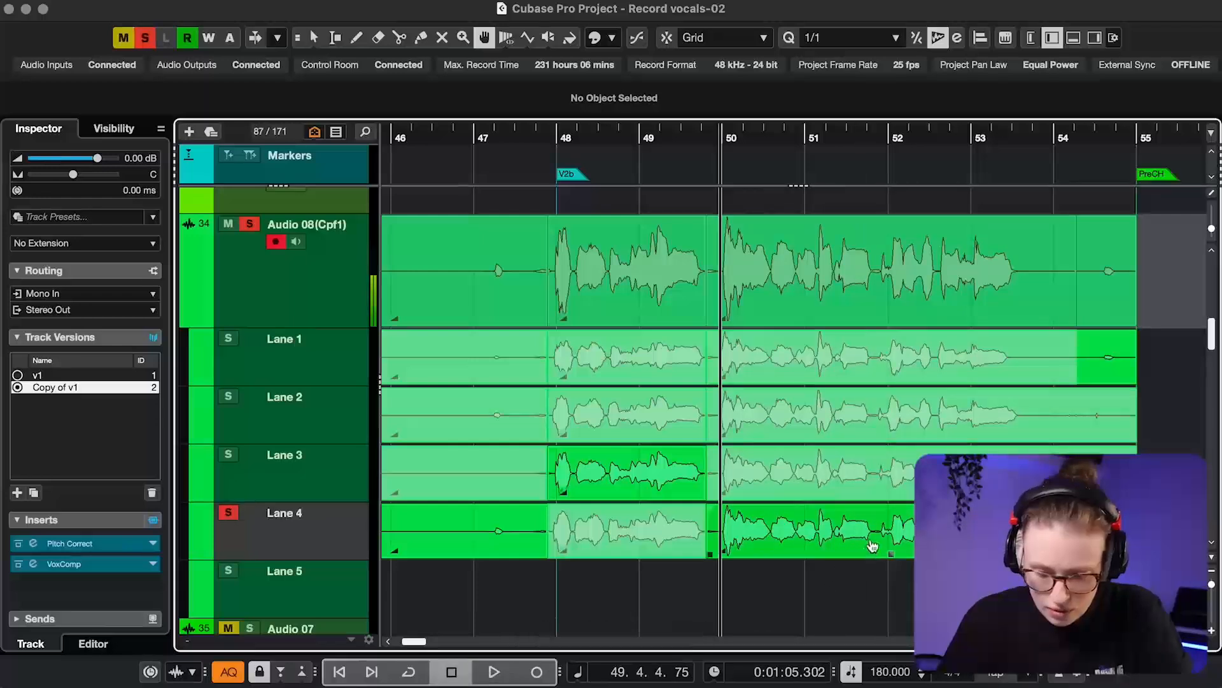
drag(870, 545, 714, 542)
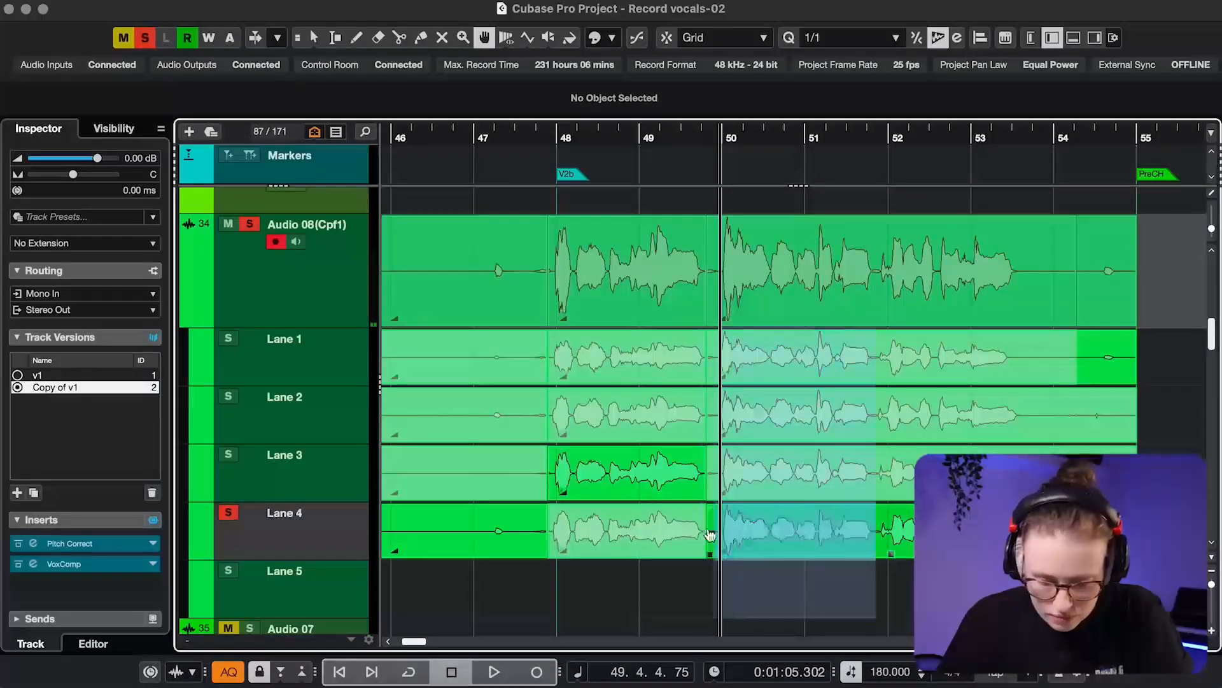
mouse_move(708, 298)
mouse_down()
mouse_move(692, 292)
mouse_move(722, 284)
mouse_up()
- Audition the last phrase from late in bar 51 in Lanes 4, 3 and 2, and replay it in Lane 3
scroll(720, 293, right, 8)
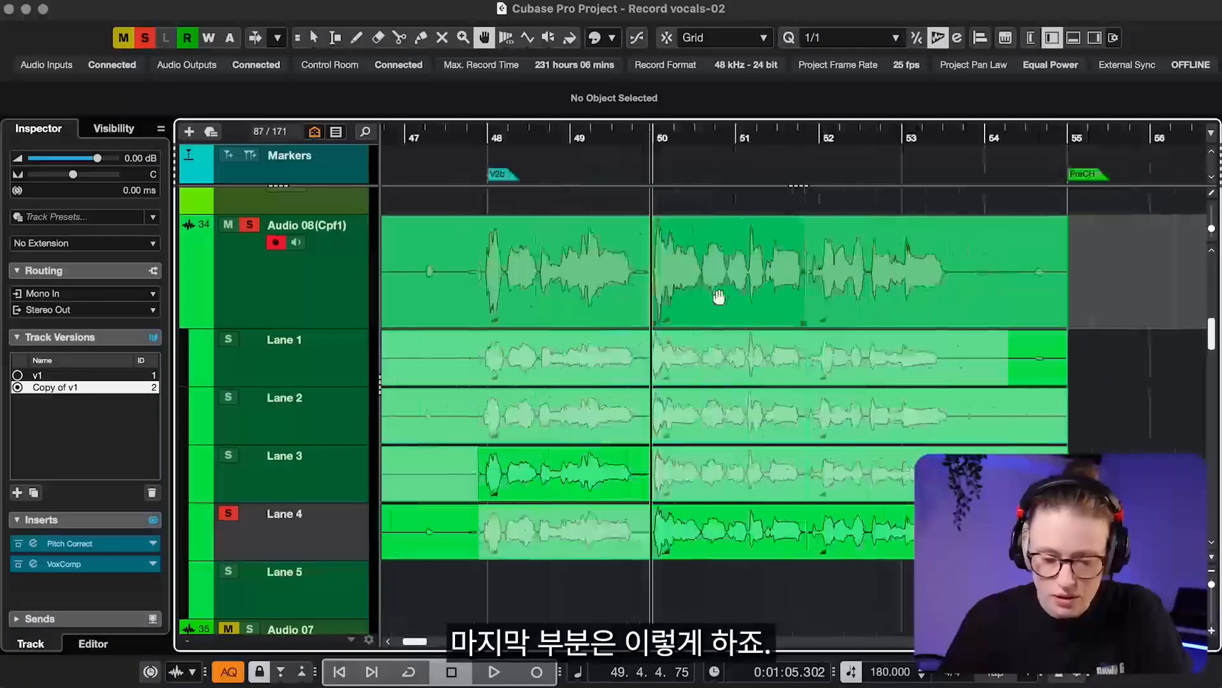
click(599, 138)
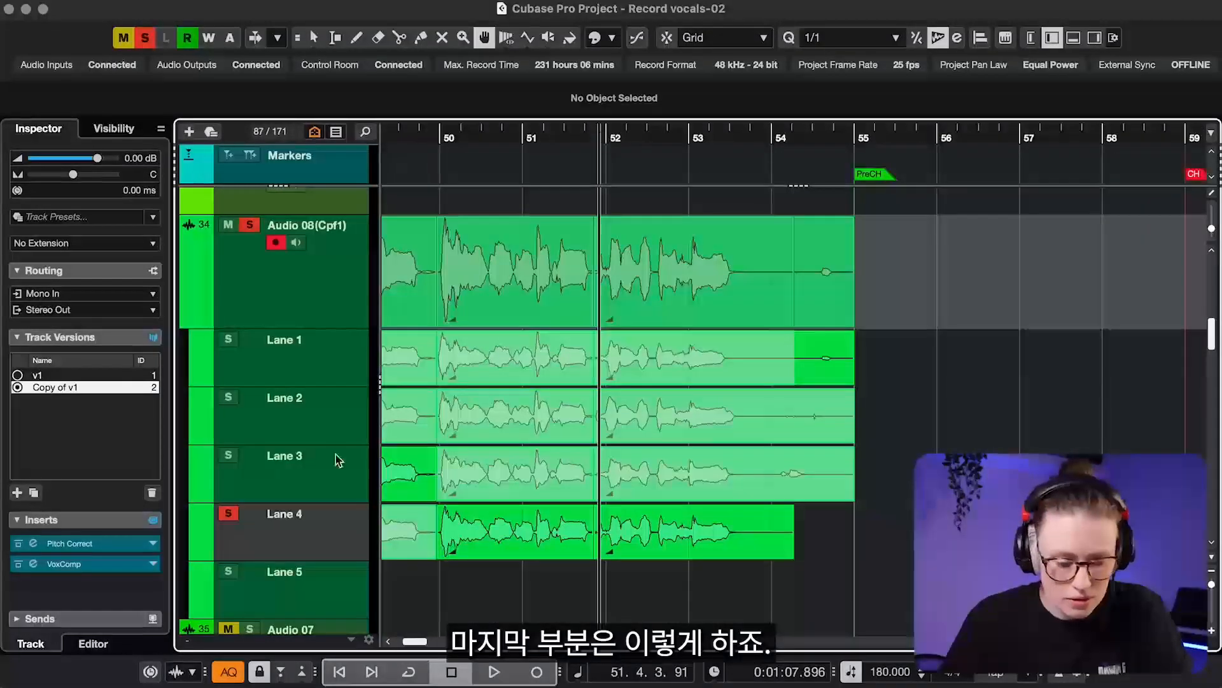
key(space)
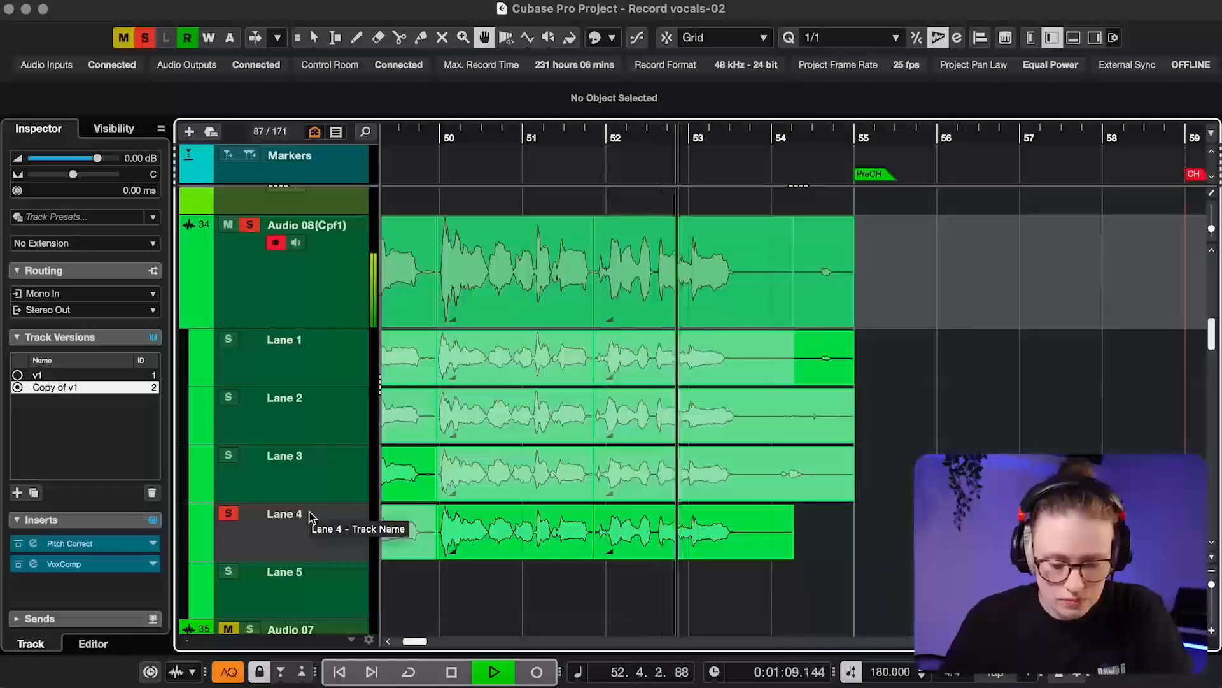
click(307, 490)
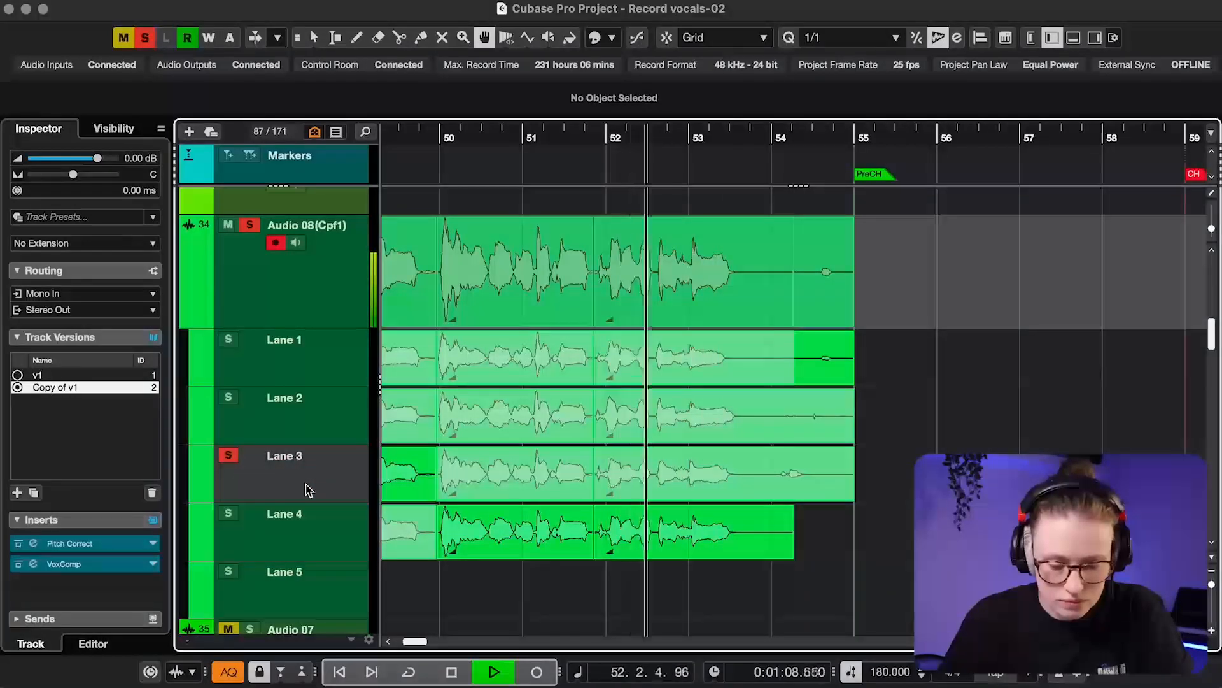
click(295, 415)
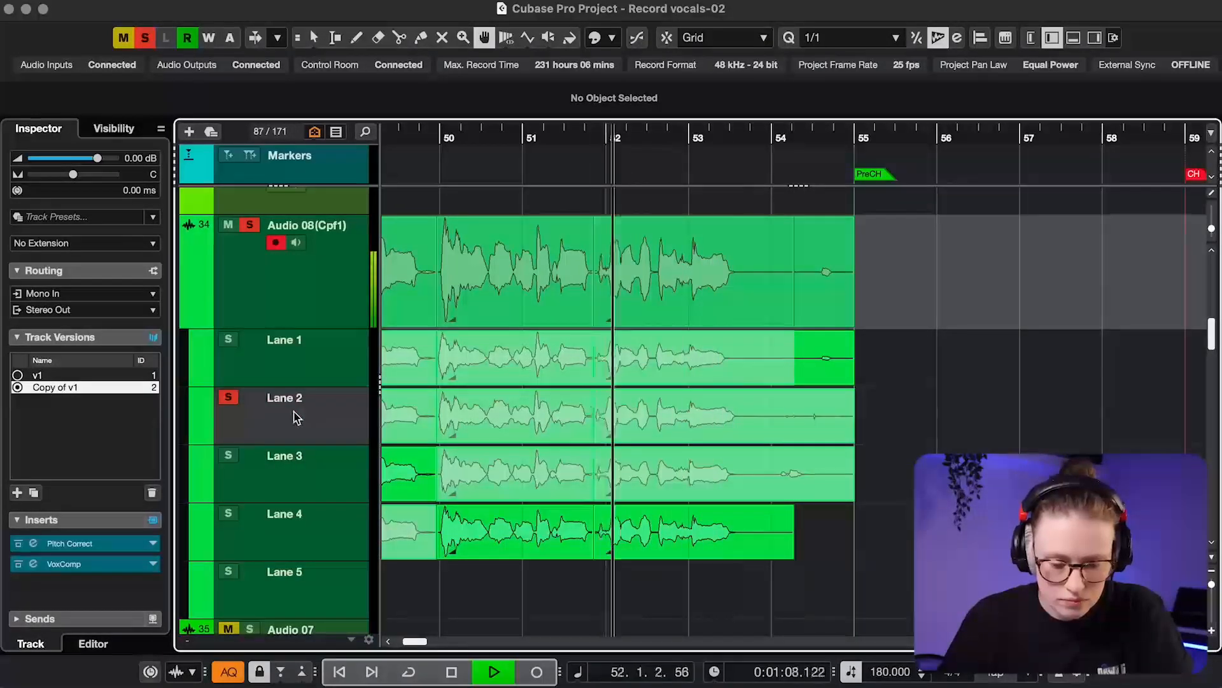
key(space)
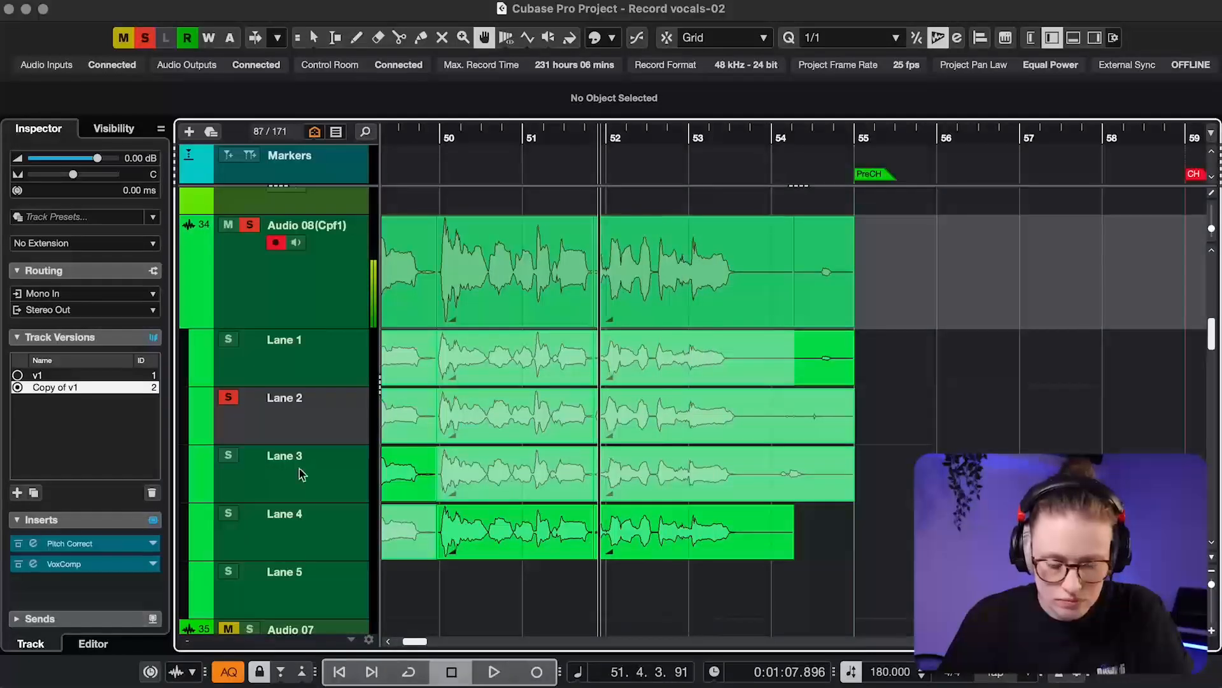
click(301, 477)
key(space)
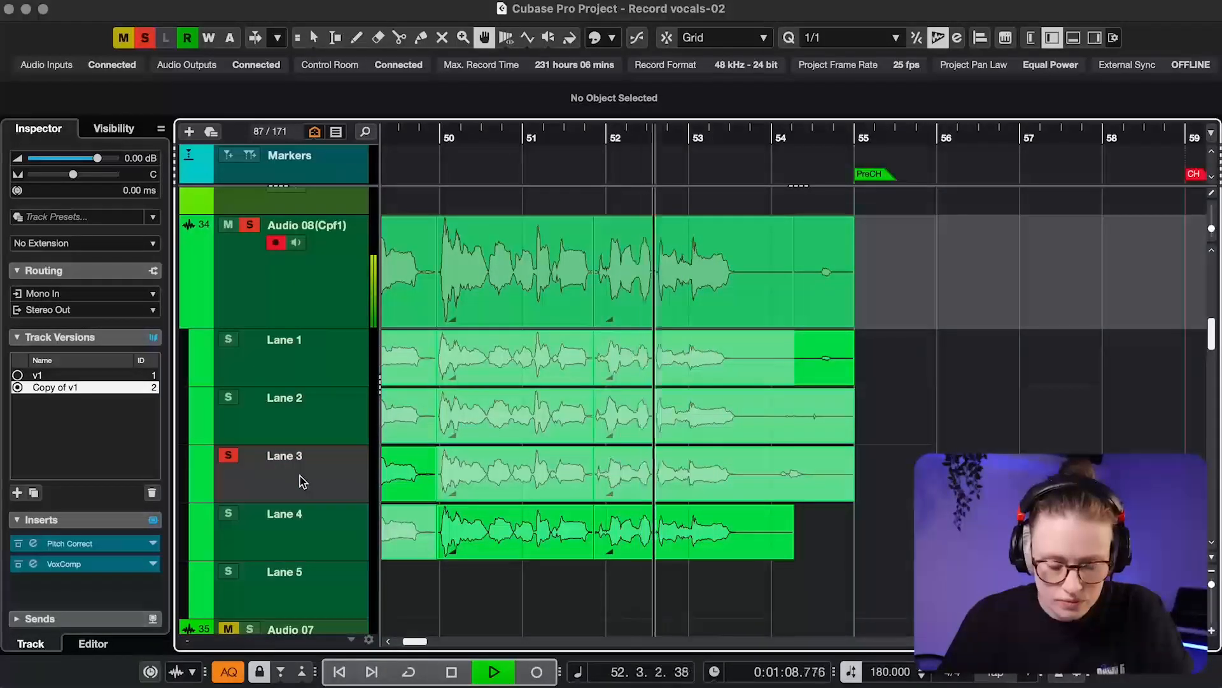
key(space)
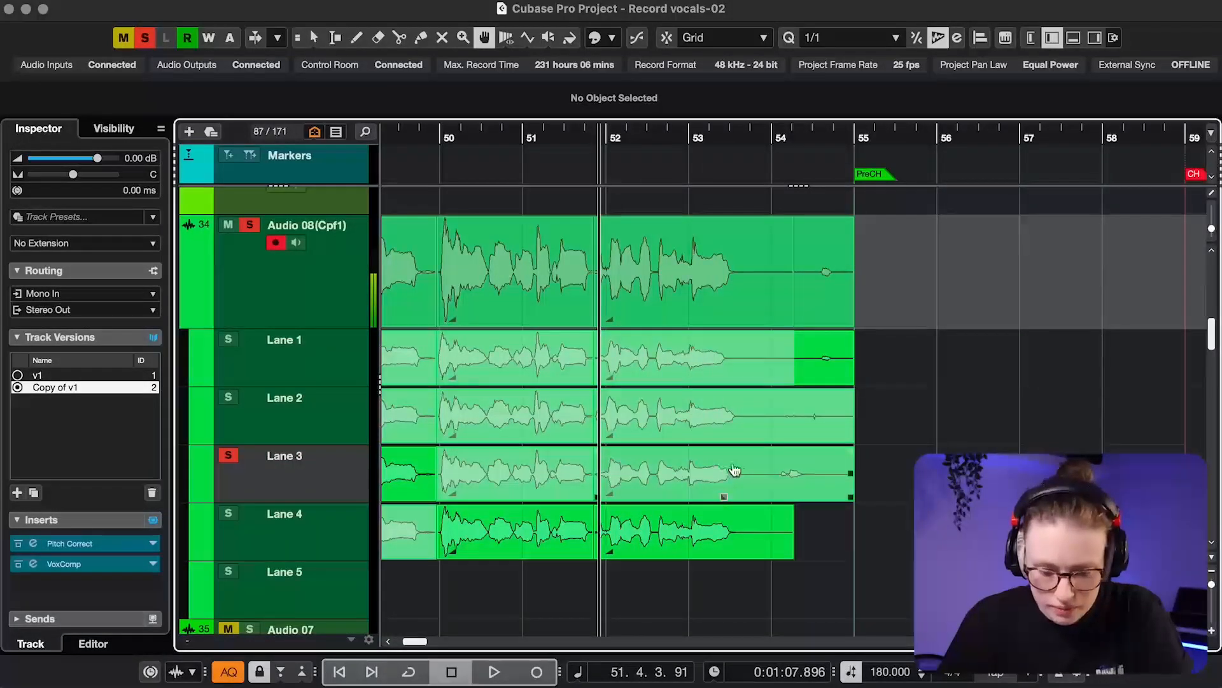
- Comp the last phrase from Lane 3 between late in bar 51 and mid bar 53, and nudge its starting cut slightly later
drag(678, 473, 587, 474)
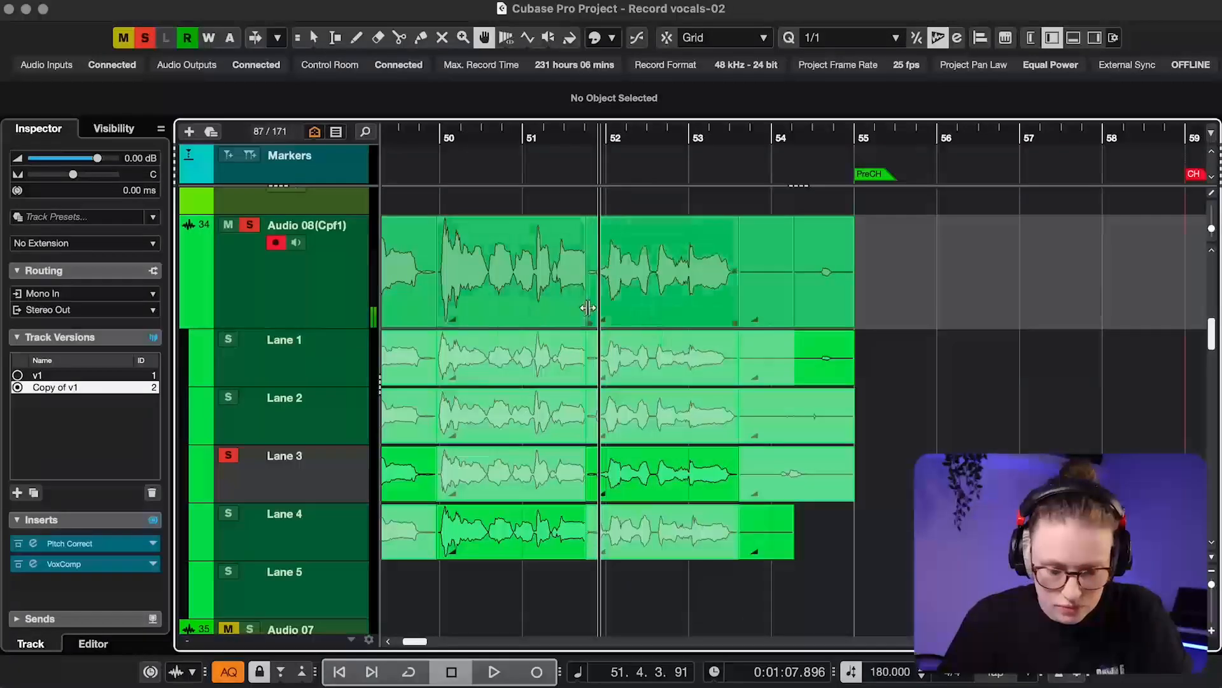
drag(588, 308, 599, 308)
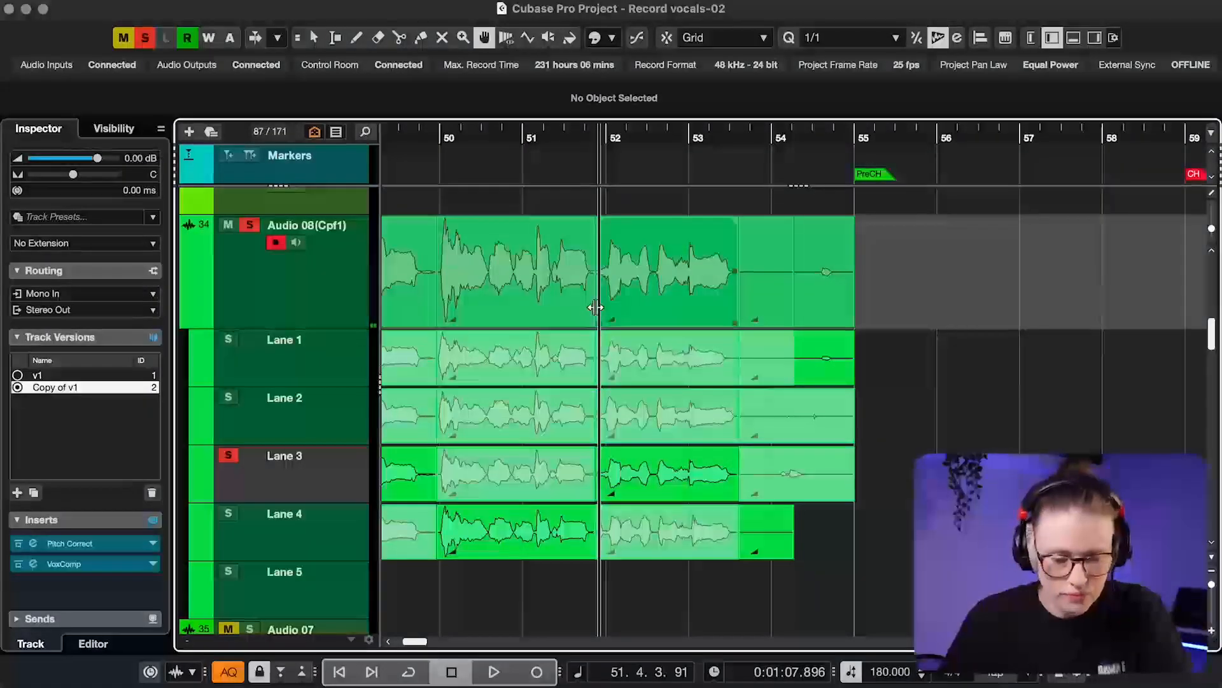
- Play back the whole comp from late in bar 39 into bar 53 with no lane soloed
scroll(595, 314, left, 4)
scroll(596, 312, down, 6)
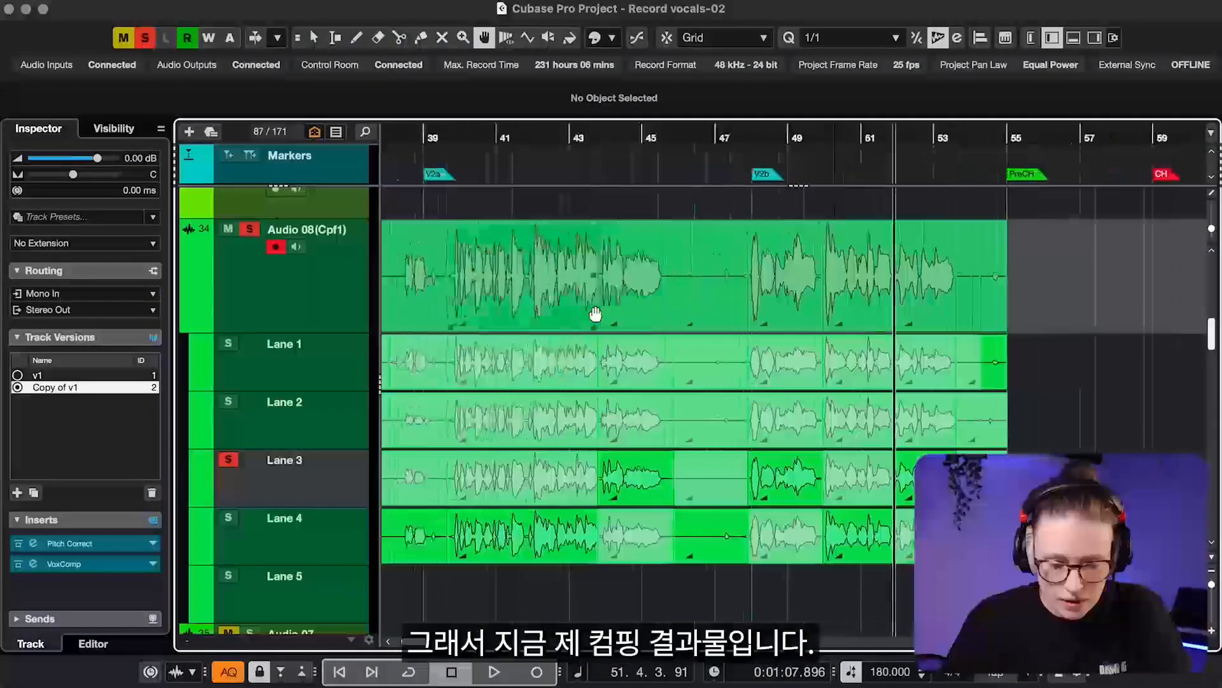
scroll(595, 308, down, 1)
click(510, 131)
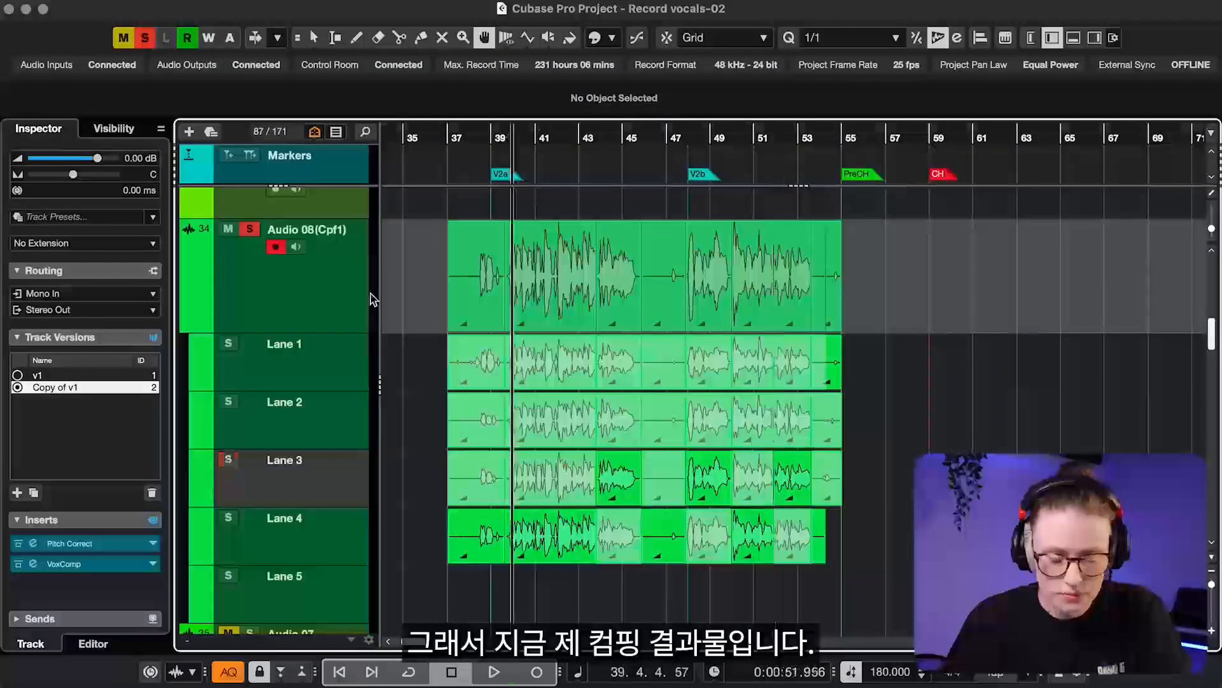
key(space)
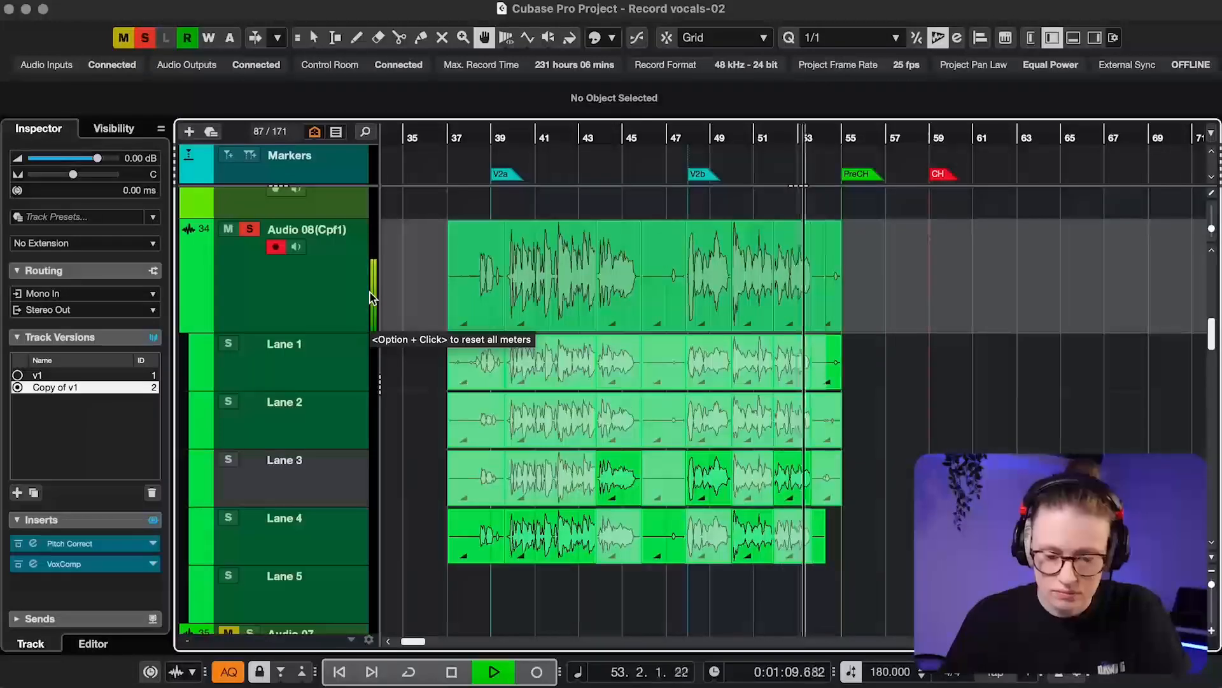
key(space)
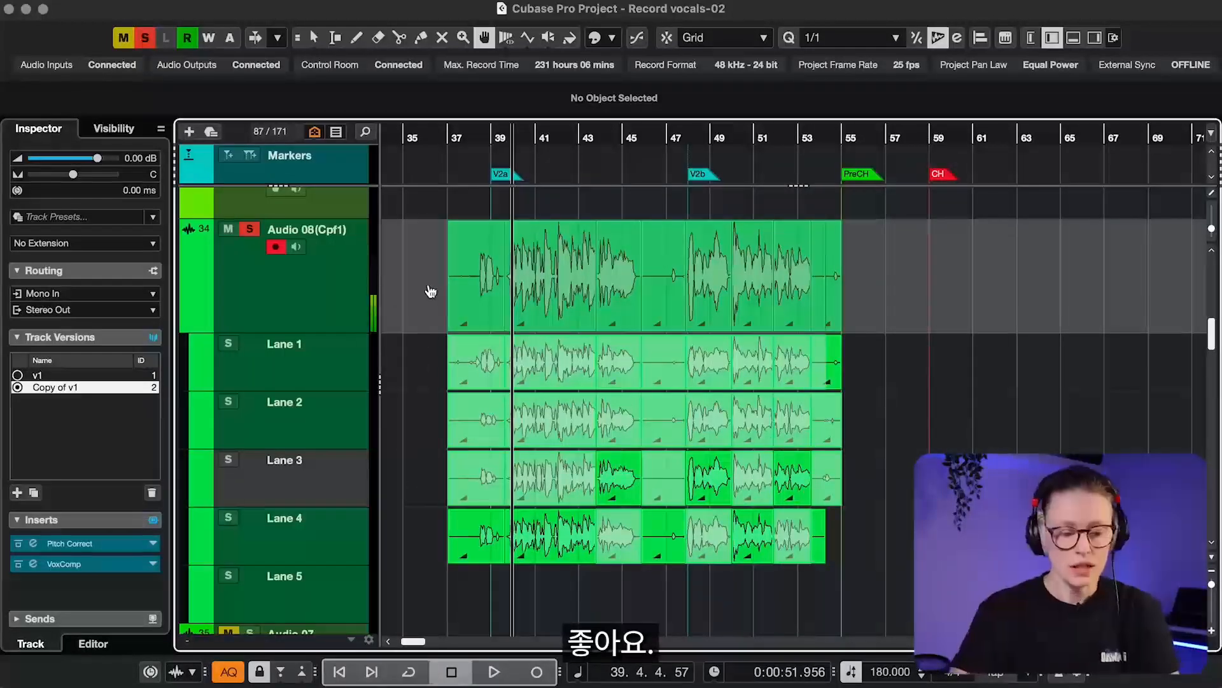
- Select all comped events on the Audio 08 track with the Object Selection tool and apply Delete Overlaps
key(1)
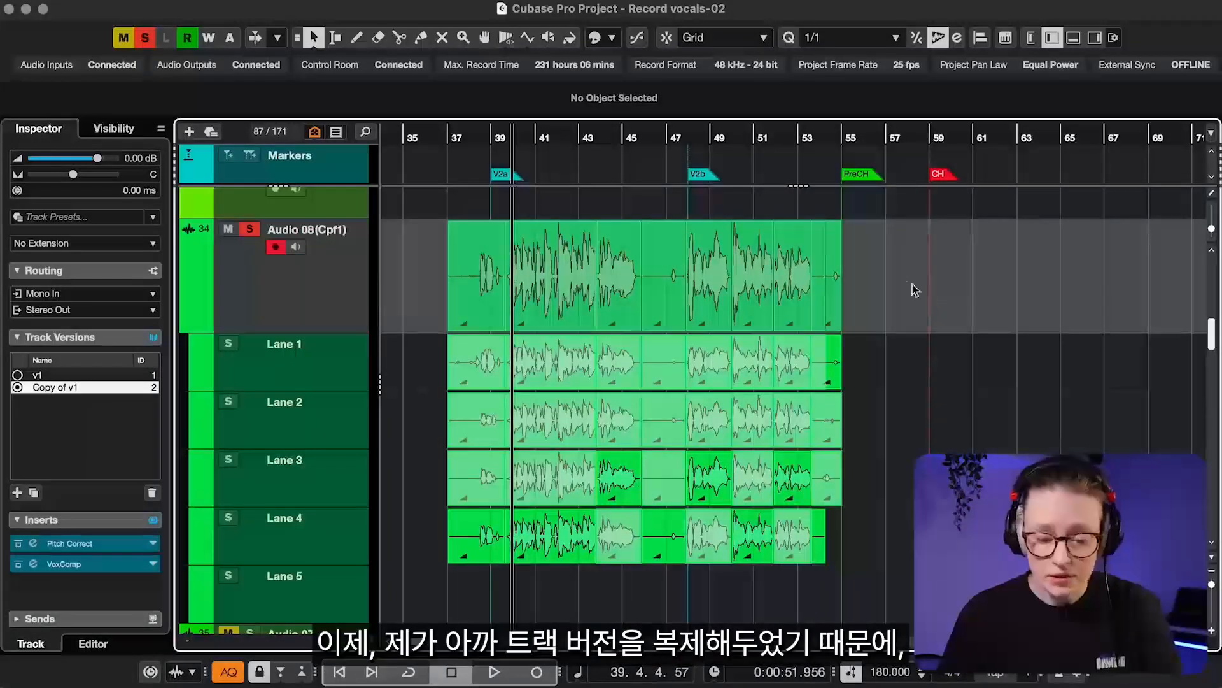
drag(881, 265, 407, 286)
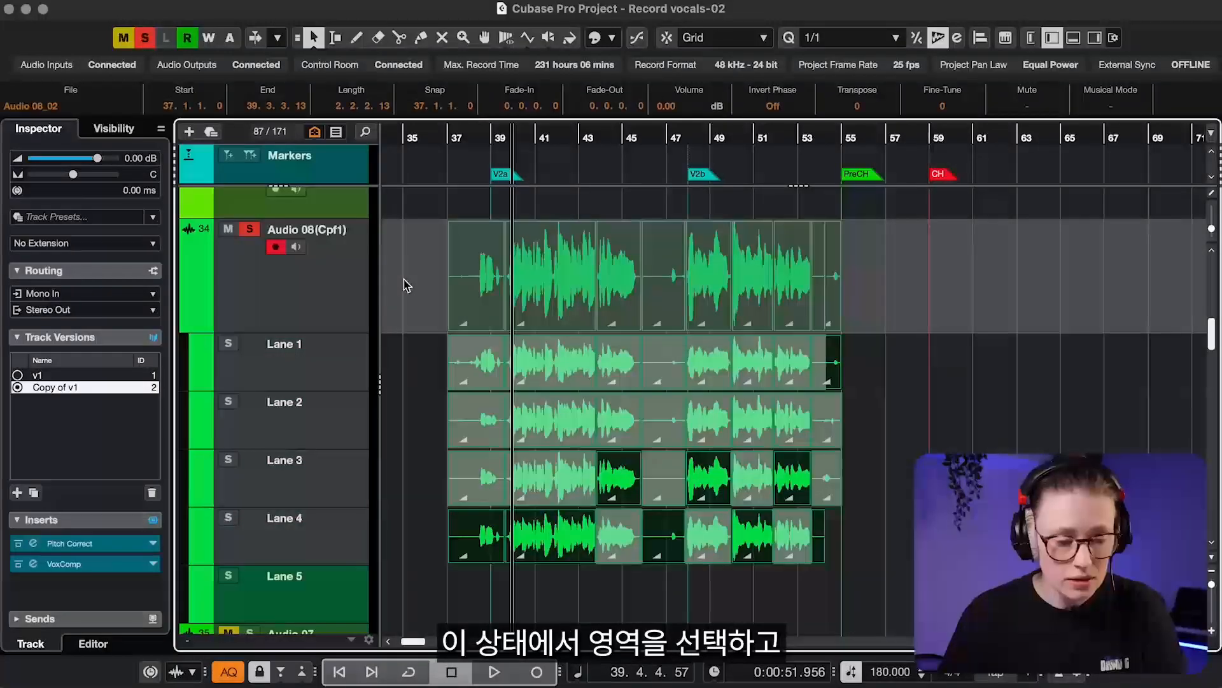
click(245, 1)
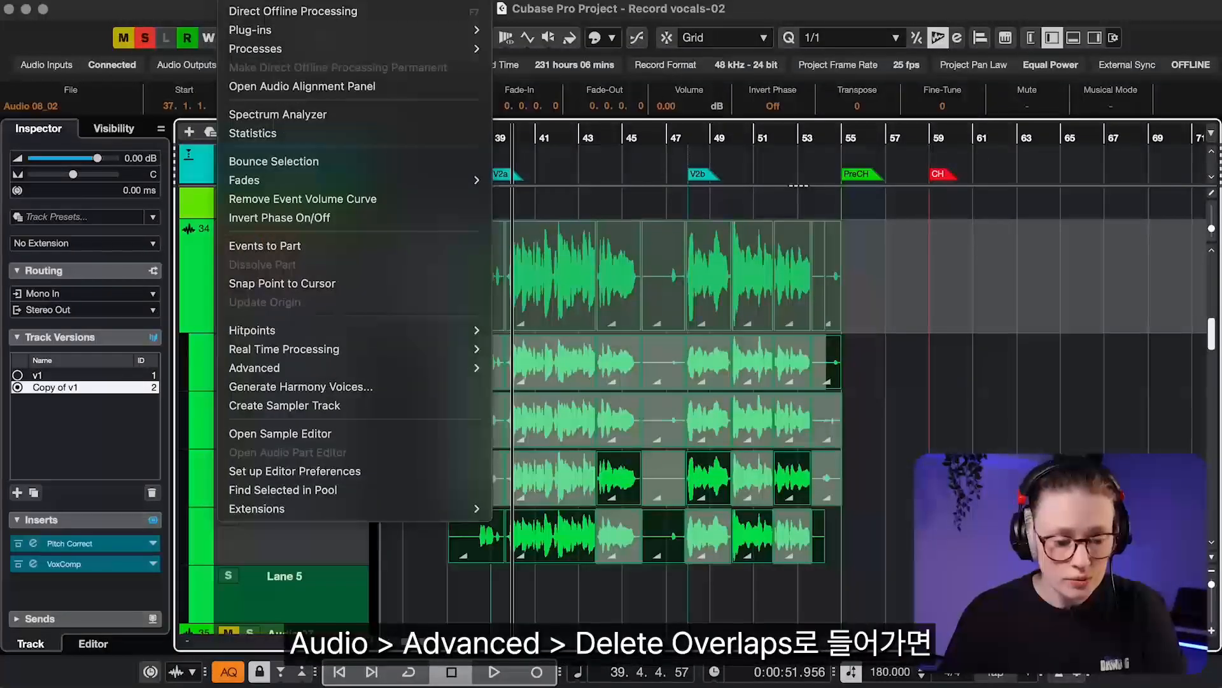
mouse_move(288, 368)
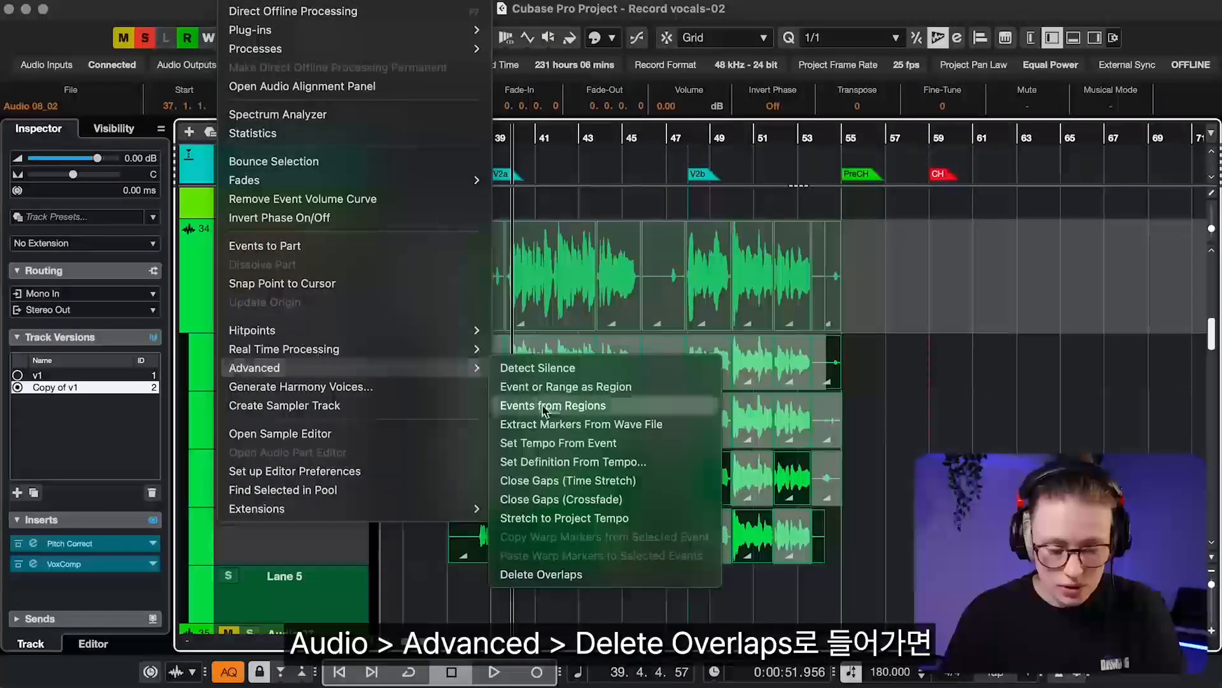
click(565, 575)
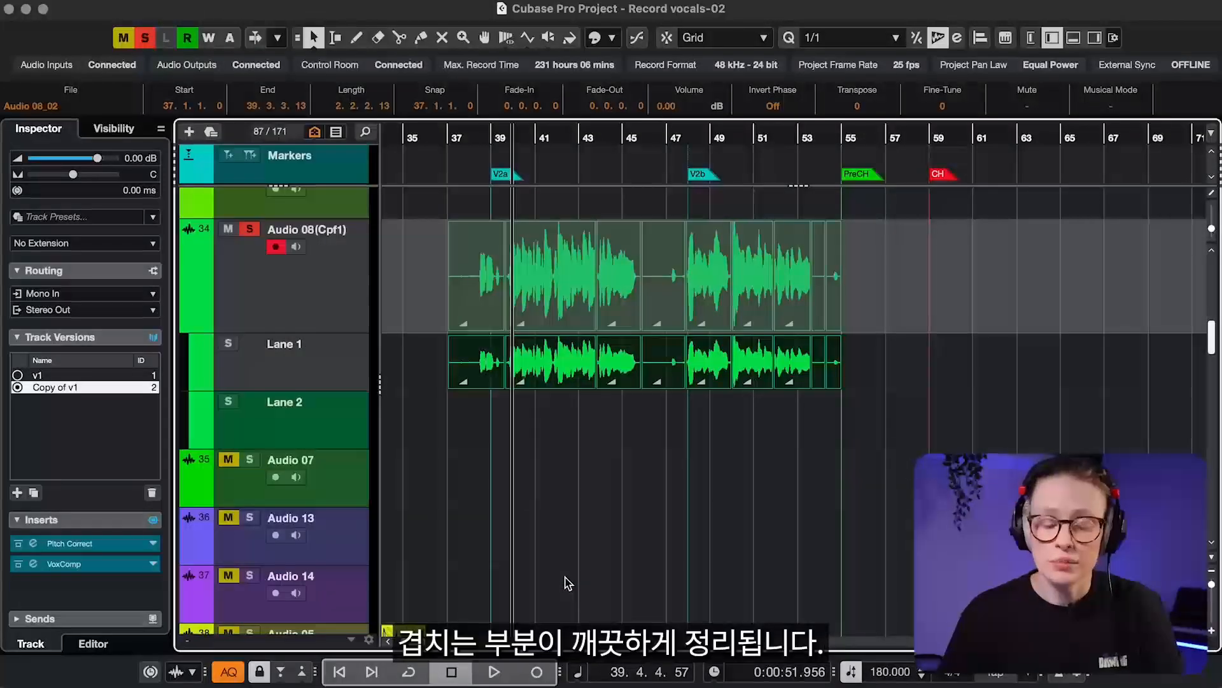
click(569, 584)
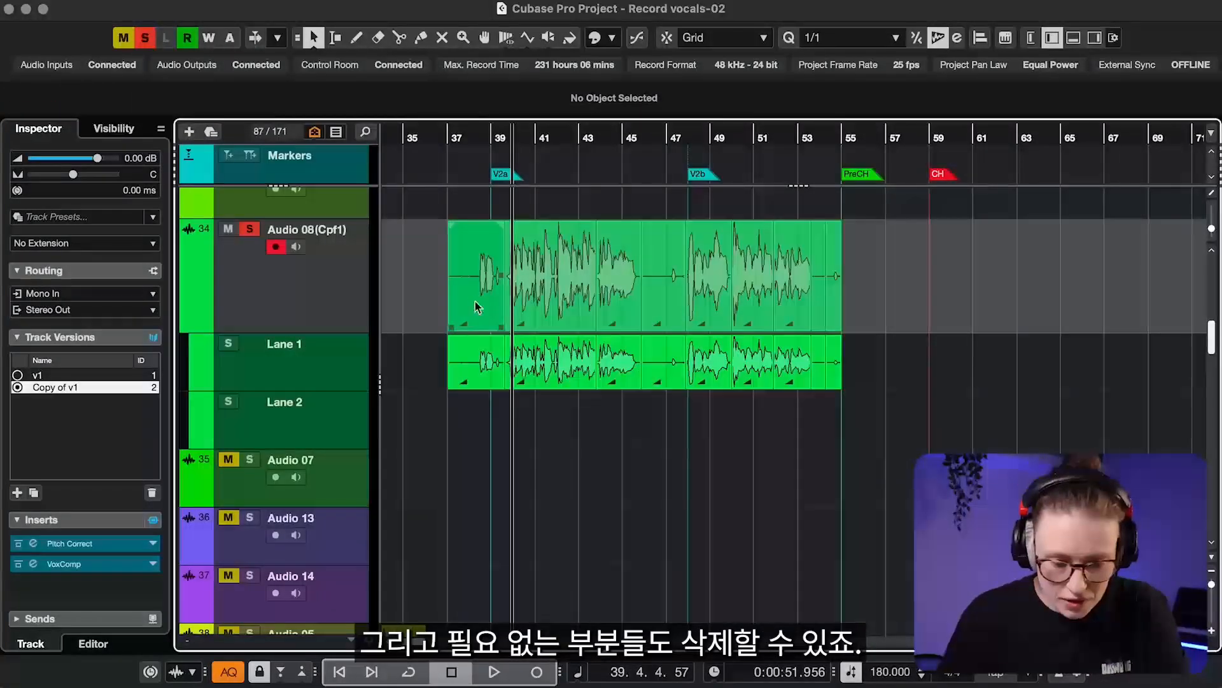
- Delete the unneeded Audio 08 events before the first phrase, in the gap before V2b, and after the last phrase
click(477, 307)
key(Delete)
click(659, 300)
key(Delete)
click(711, 300)
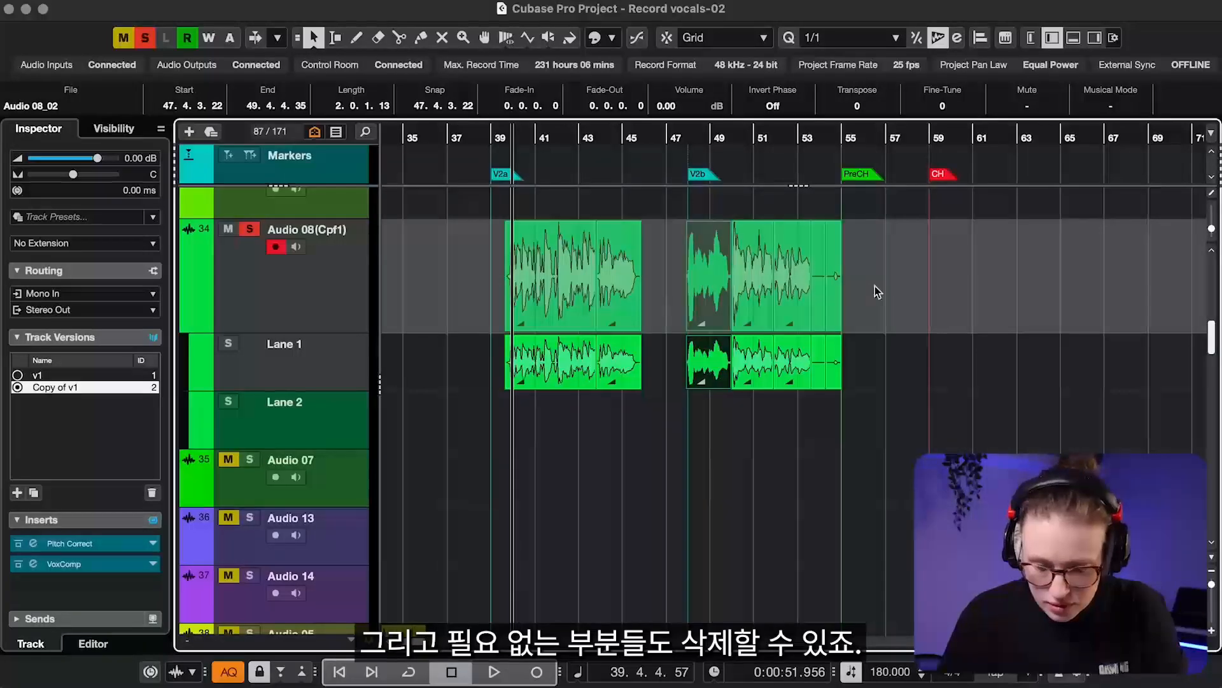
click(867, 294)
drag(819, 302, 820, 303)
key(Delete)
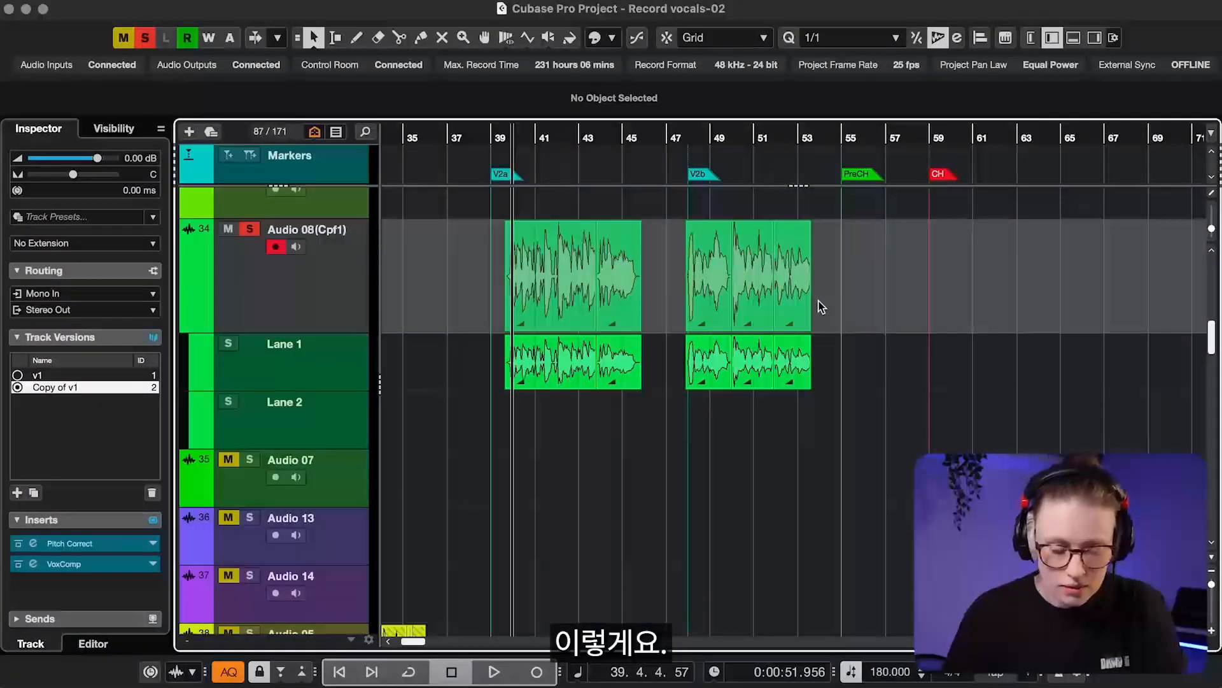
- Hide the lanes of the cleaned-up Audio 08 track
scroll(588, 305, up, 5)
scroll(95, 254, up, 2)
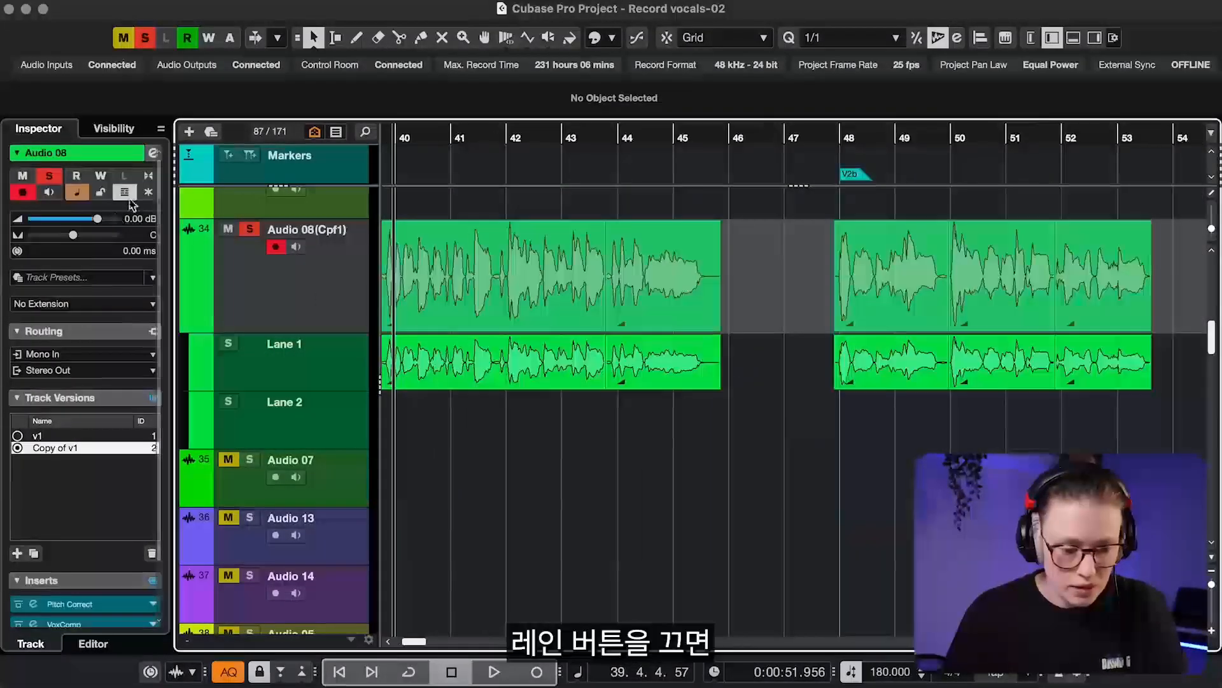
click(126, 193)
scroll(662, 325, down, 5)
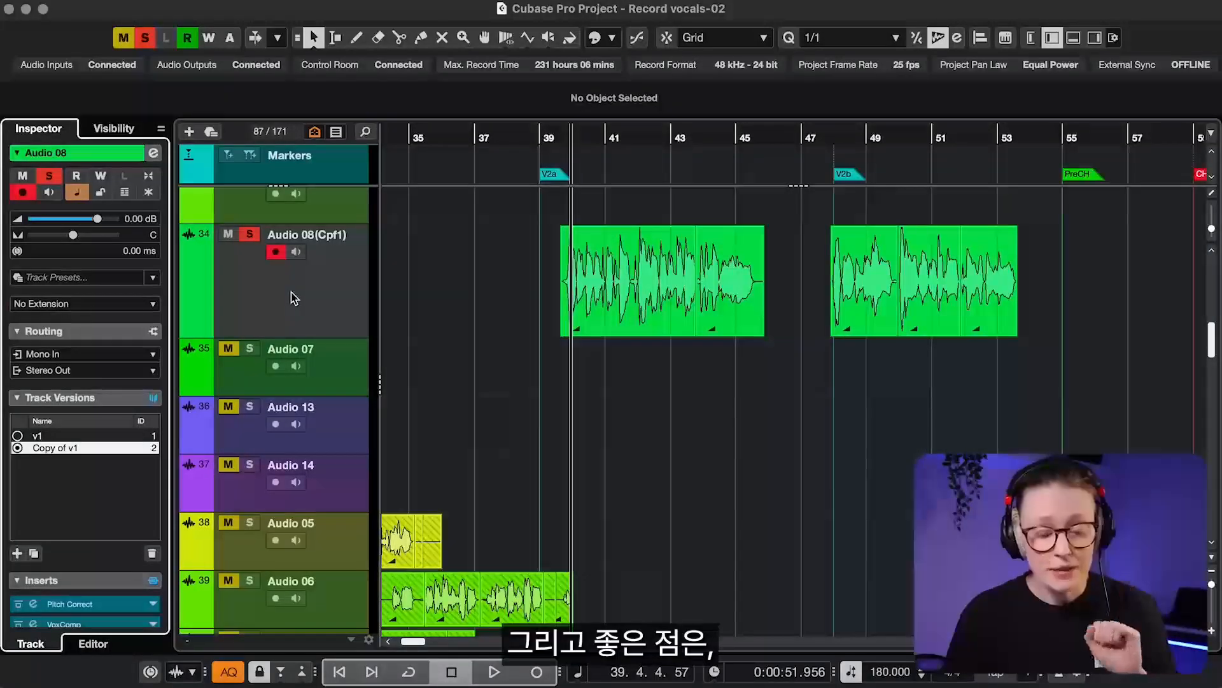
- Activate track version v1 of Audio 08 and show its lanes with the original takes
click(39, 436)
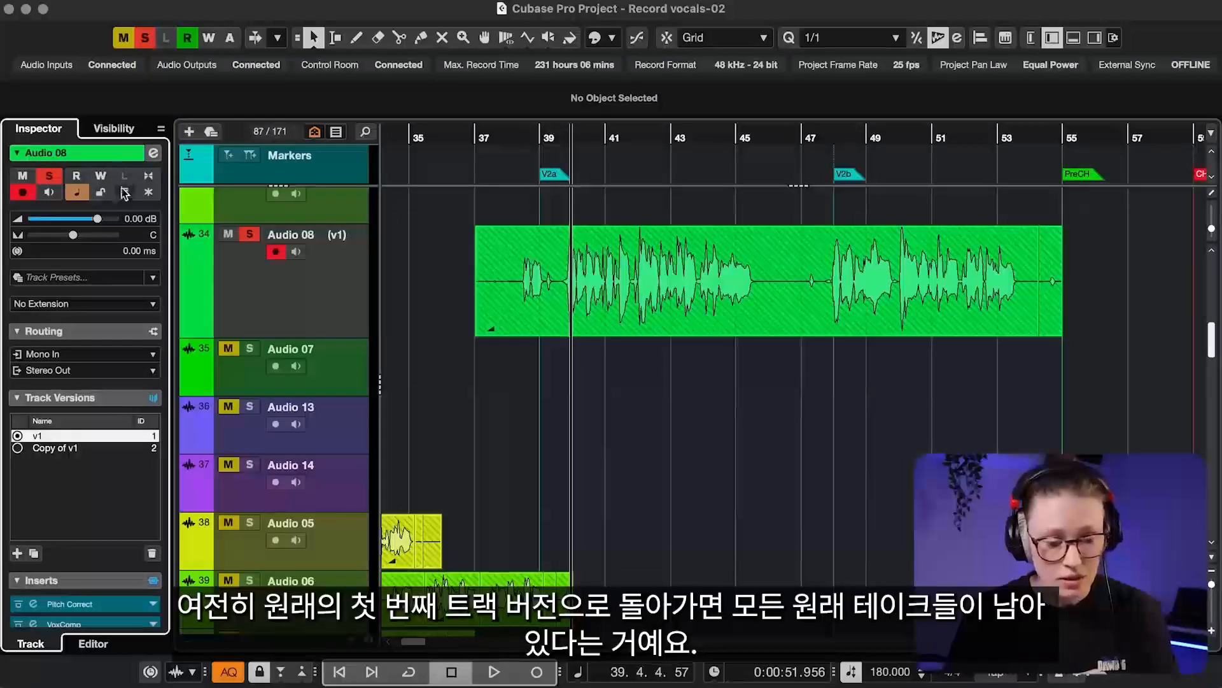
click(124, 192)
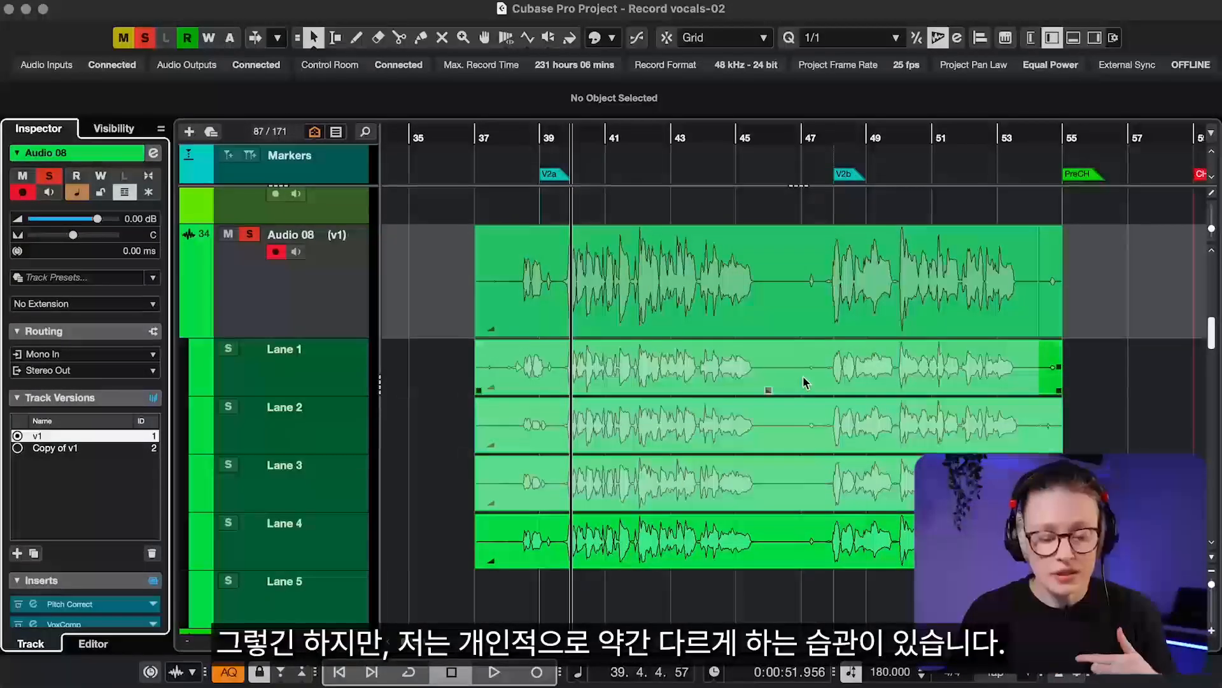
- Look over the empty Lead, Dbl L and Dbl R tracks above Audio 08, and select the Lead track
scroll(582, 362, up, 4)
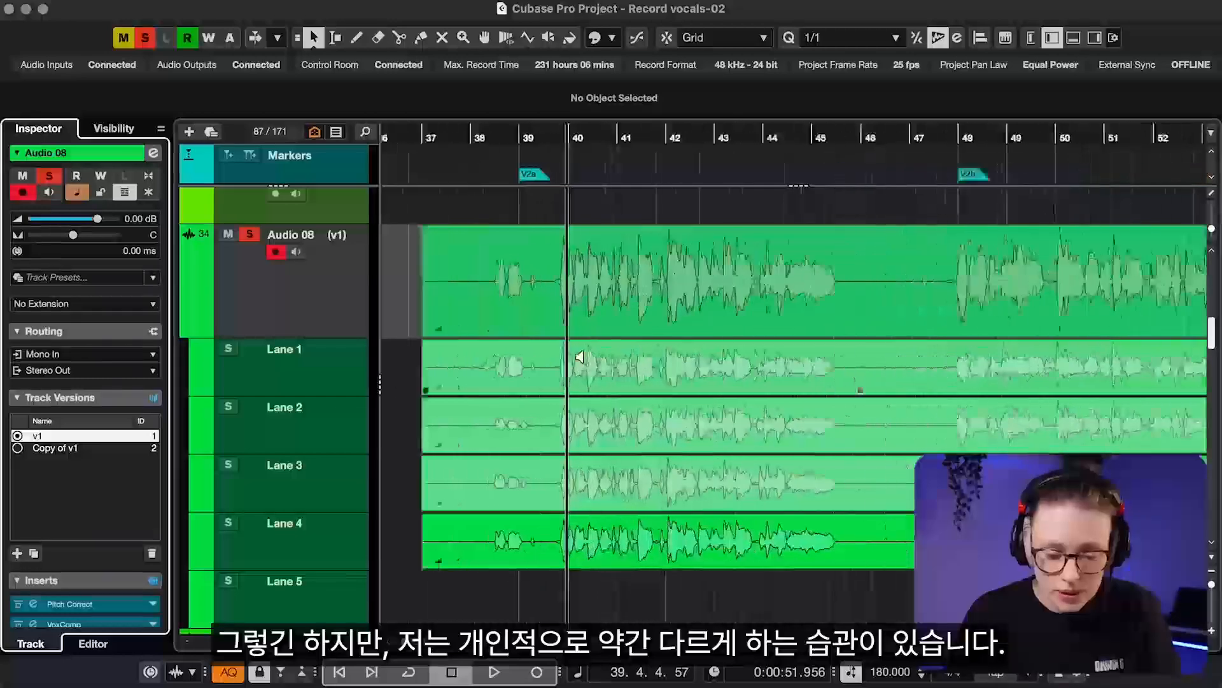
scroll(573, 340, up, 2)
scroll(572, 338, up, 2)
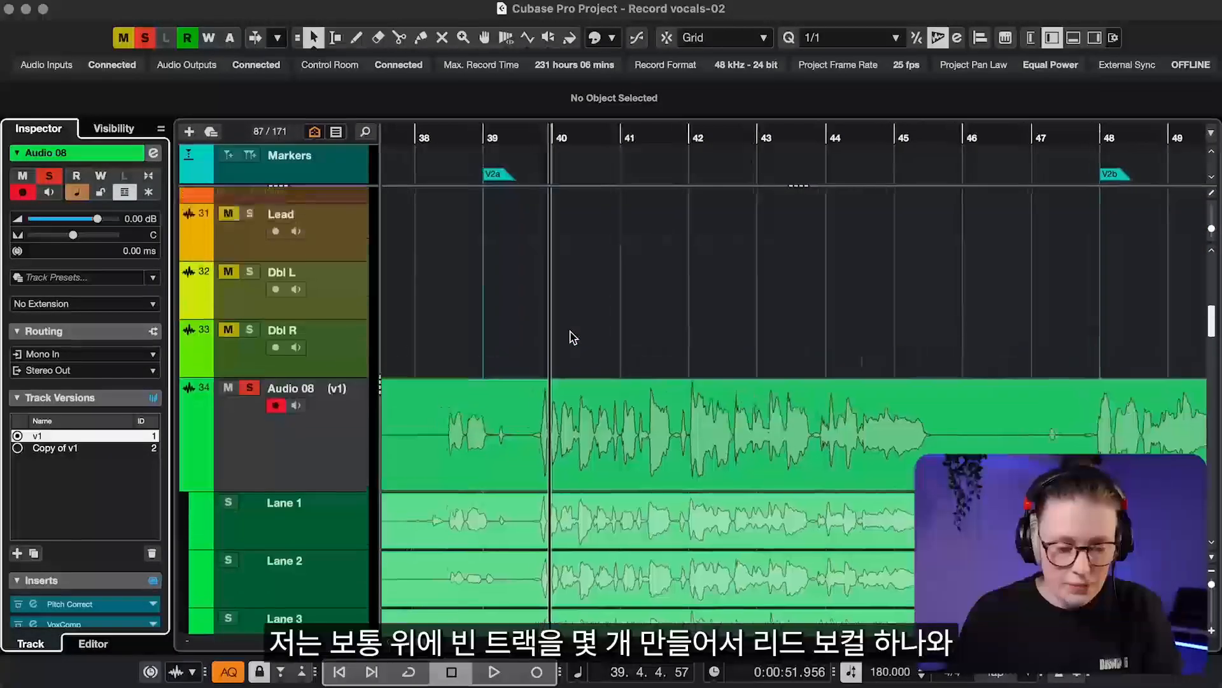
click(346, 235)
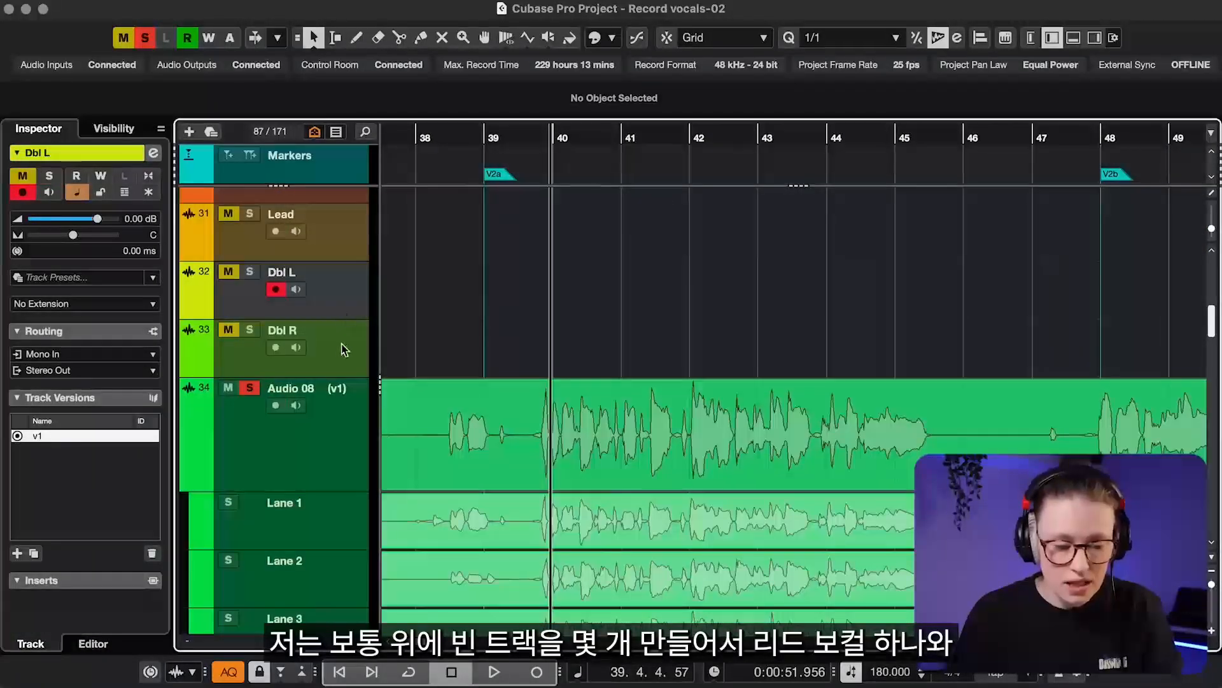
click(344, 349)
click(341, 238)
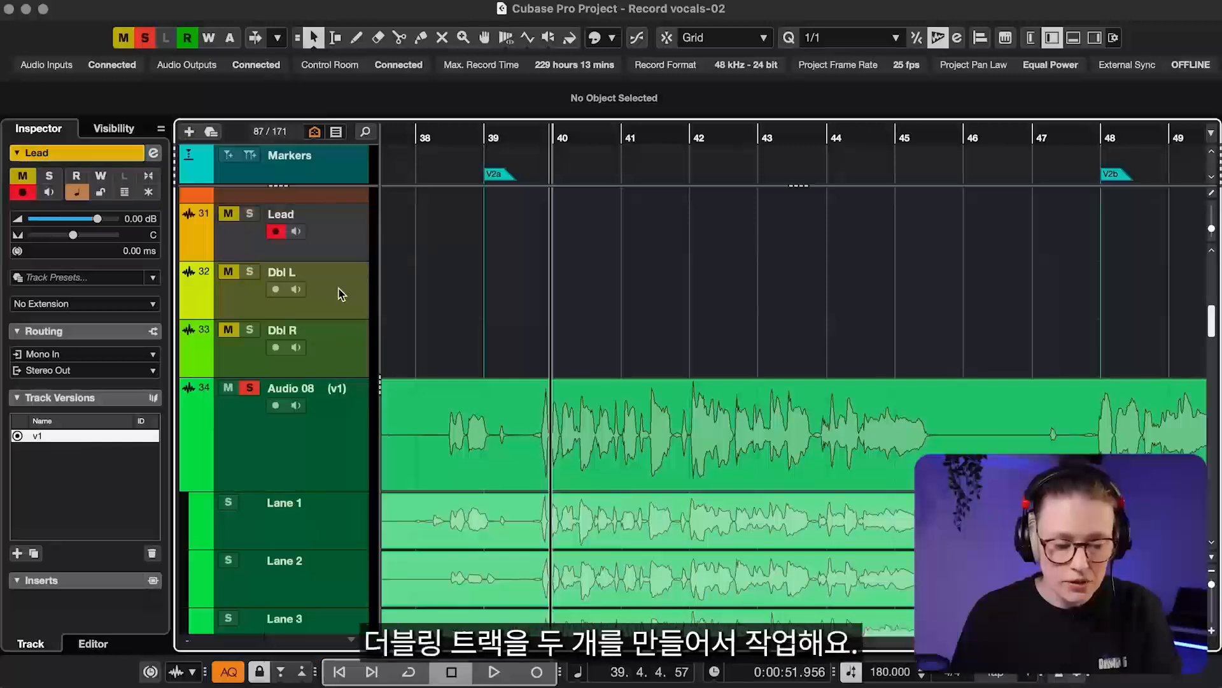
- Split out the phrase from about 39.3.3 to 41.4.1 in Lane 2 of Audio 08 and copy it to the Lead track
click(342, 294)
click(341, 347)
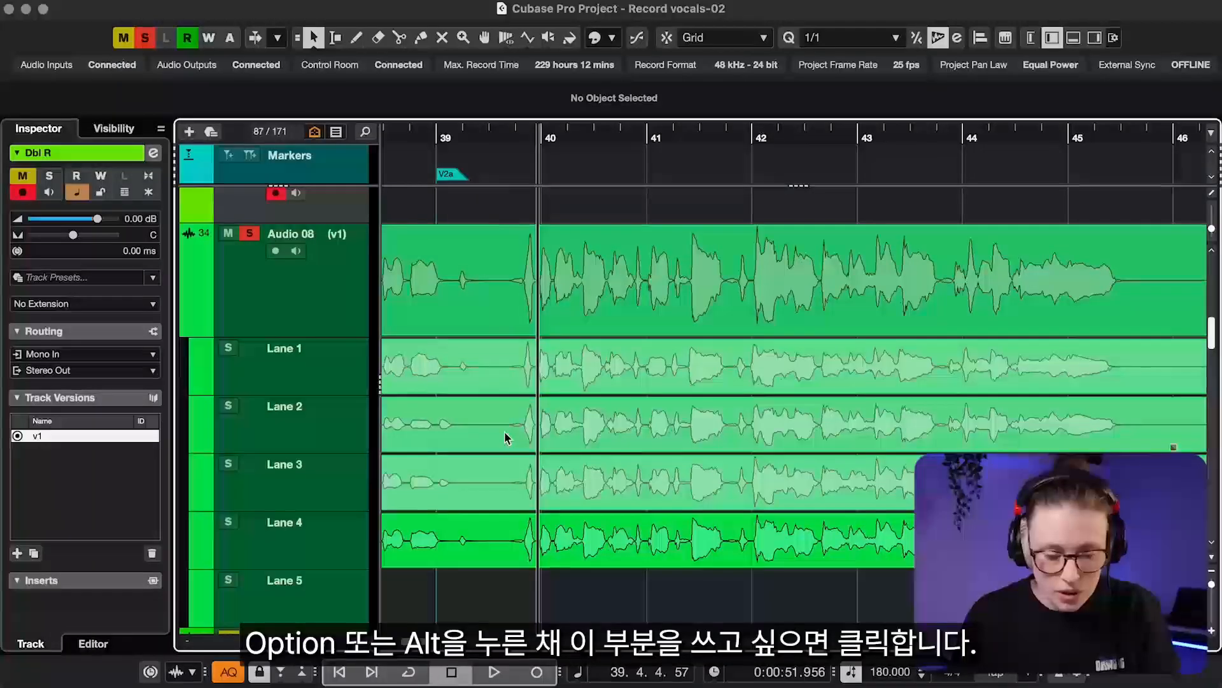
alt+click(505, 438)
scroll(573, 438, right, 1)
alt+click(698, 438)
scroll(623, 443, up, 2)
click(607, 529)
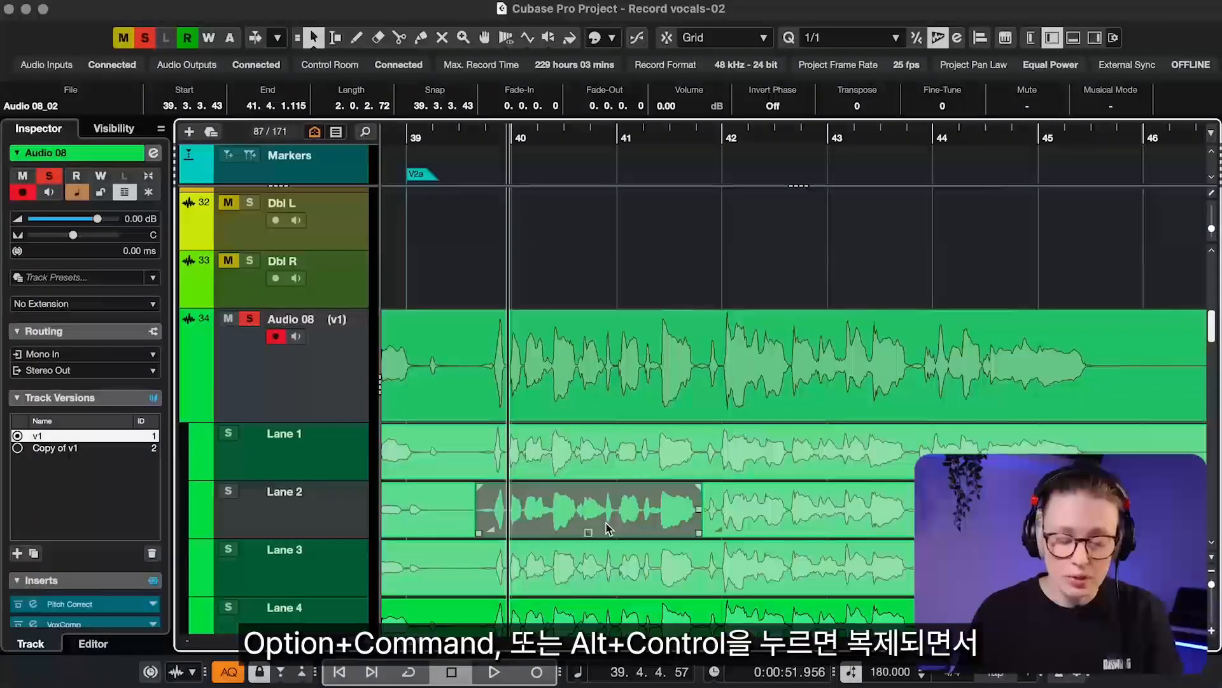
drag(607, 527, 606, 422)
scroll(605, 422, down, 5)
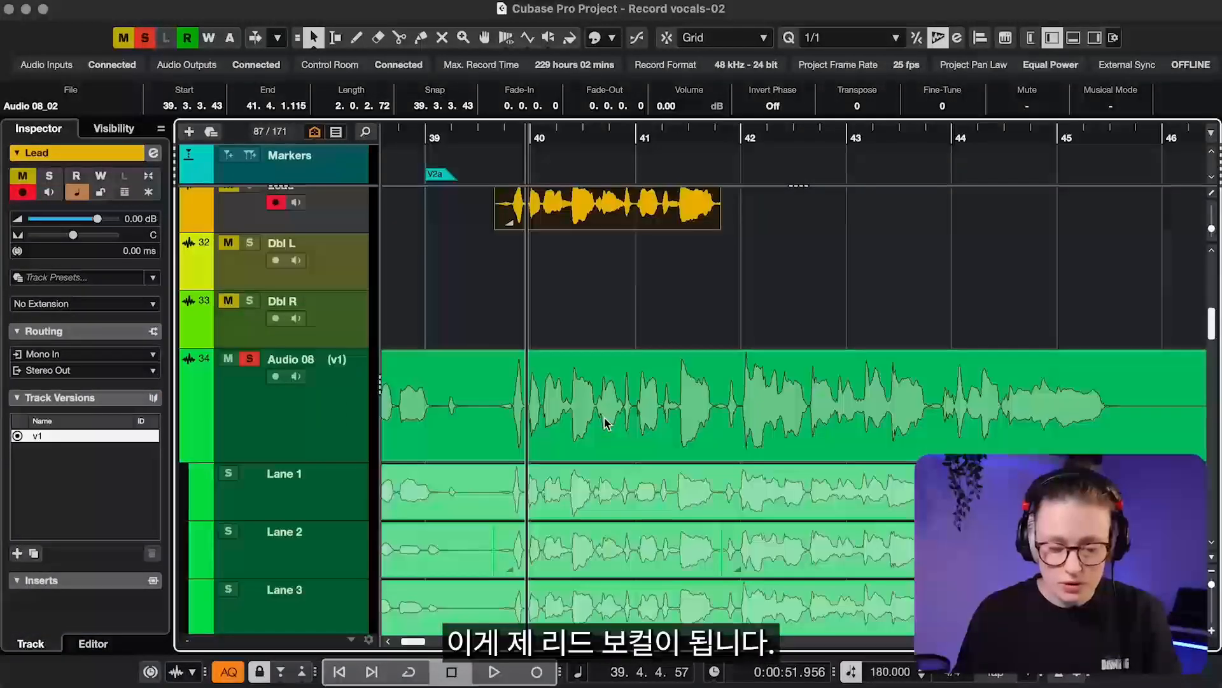
- Split out the same phrase in Lane 3 and copy it to the Dbl L track
alt+click(512, 553)
alt+click(738, 553)
drag(664, 559, 598, 223)
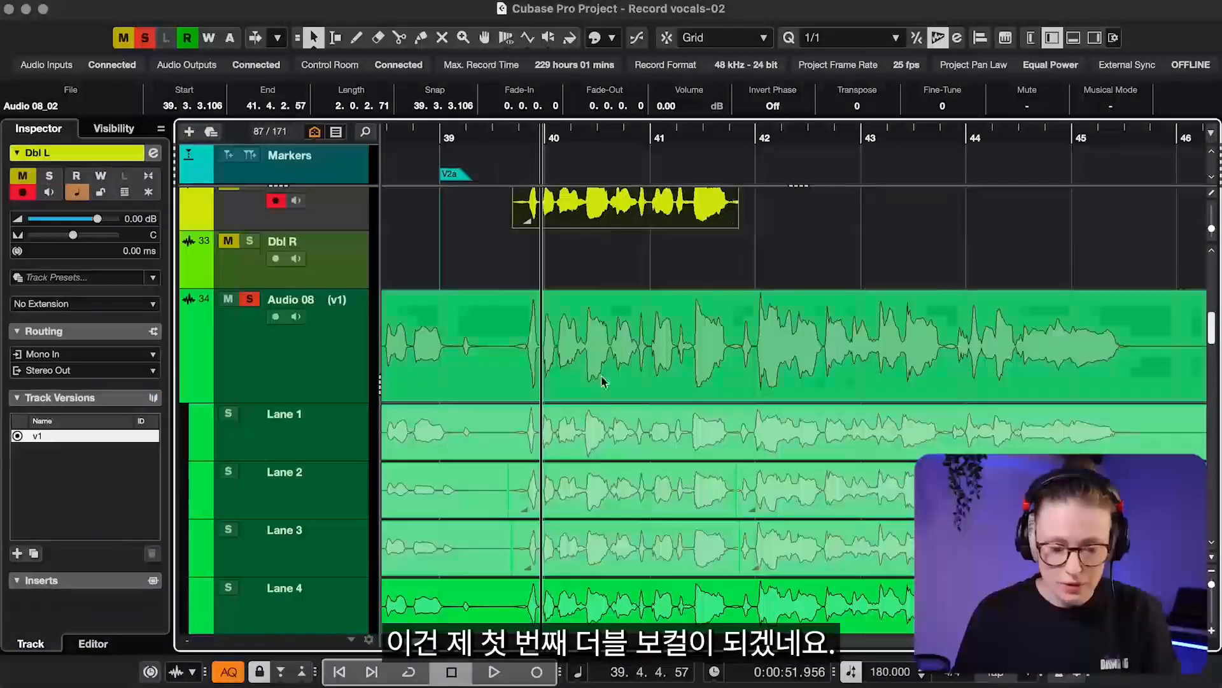
- Split out the same phrase in Lane 4 and copy it to the Dbl R track
scroll(605, 290, down, 3)
drag(527, 509, 736, 516)
drag(659, 538, 616, 328)
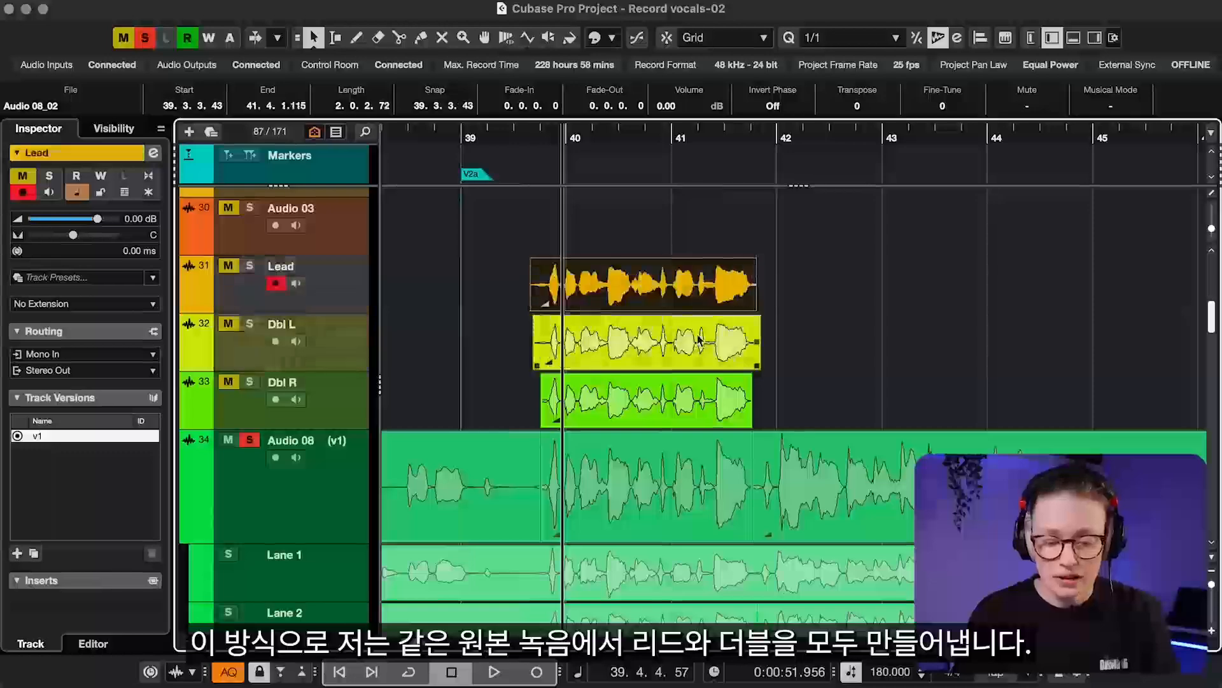
- Compare the copied phrase on Dbl L and Dbl R with the one on Lead, selecting each double in turn
click(661, 356)
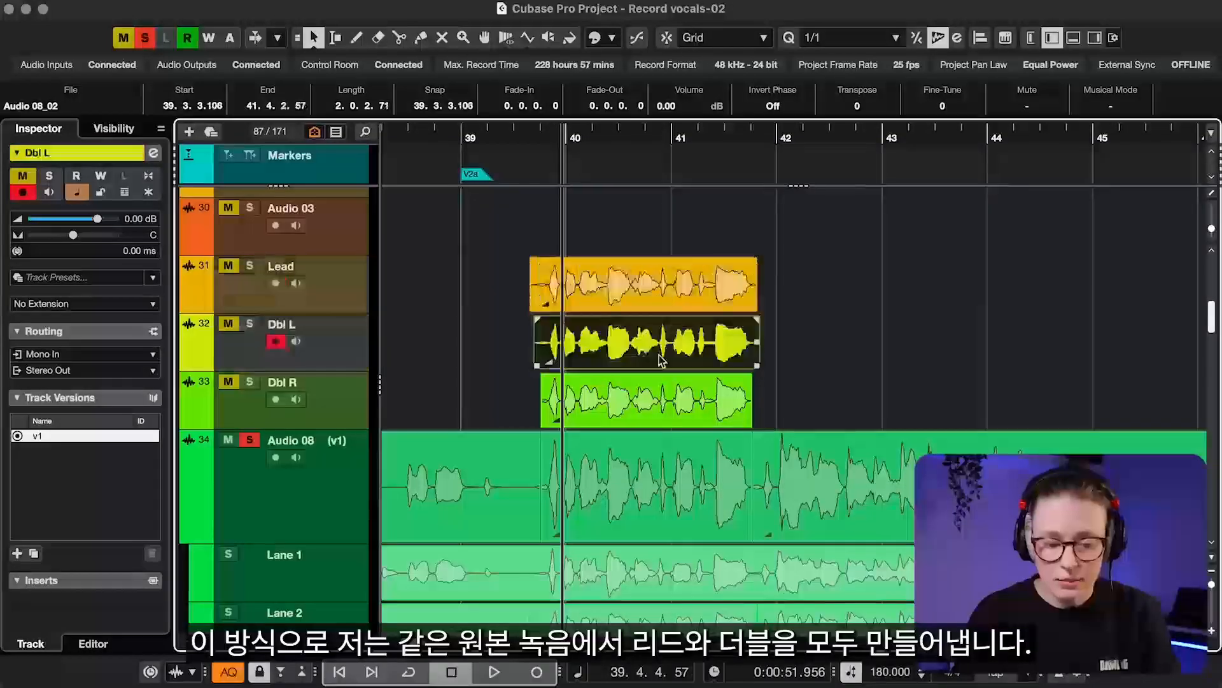
click(656, 418)
scroll(655, 420, down, 5)
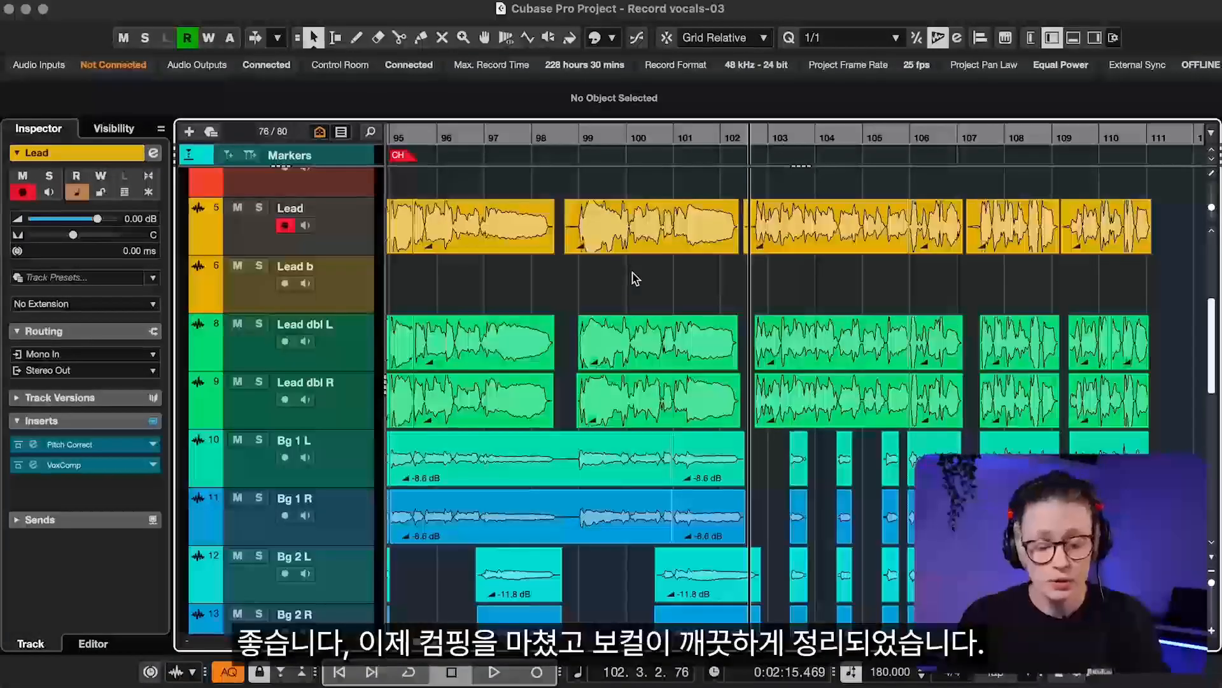
- Look over the comped lead, double and background vocal tracks and open the Lead track's Pitch Correct insert
scroll(635, 278, down, 3)
scroll(636, 278, up, 3)
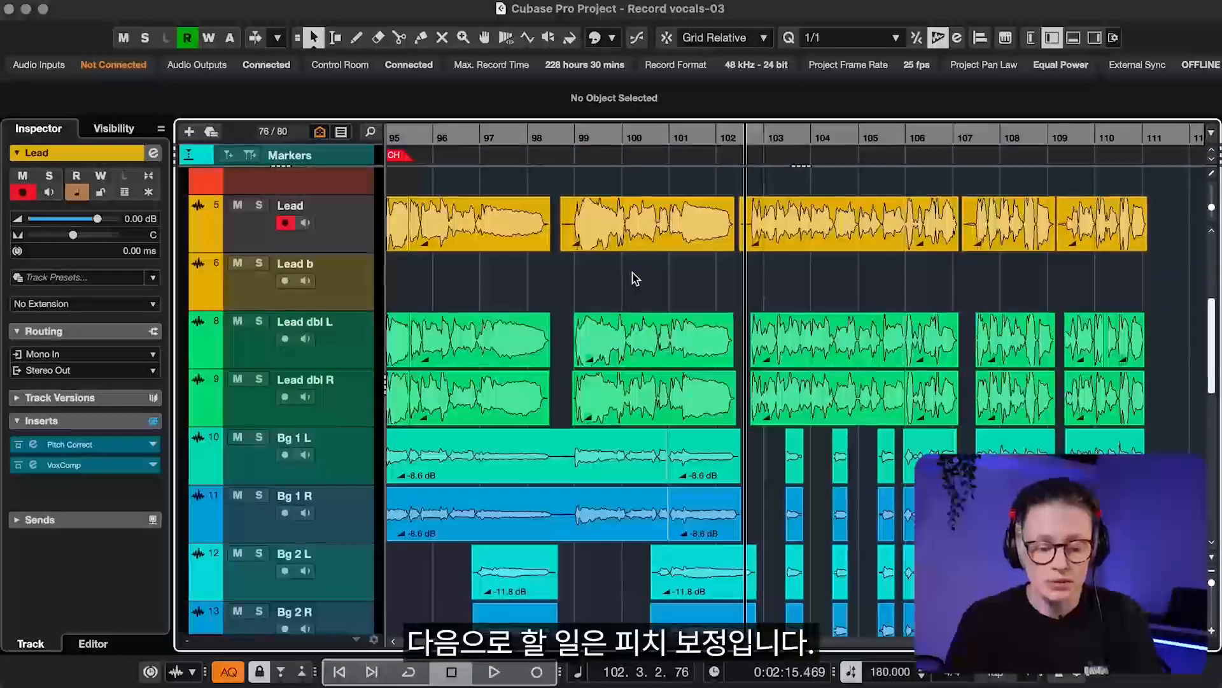
click(94, 446)
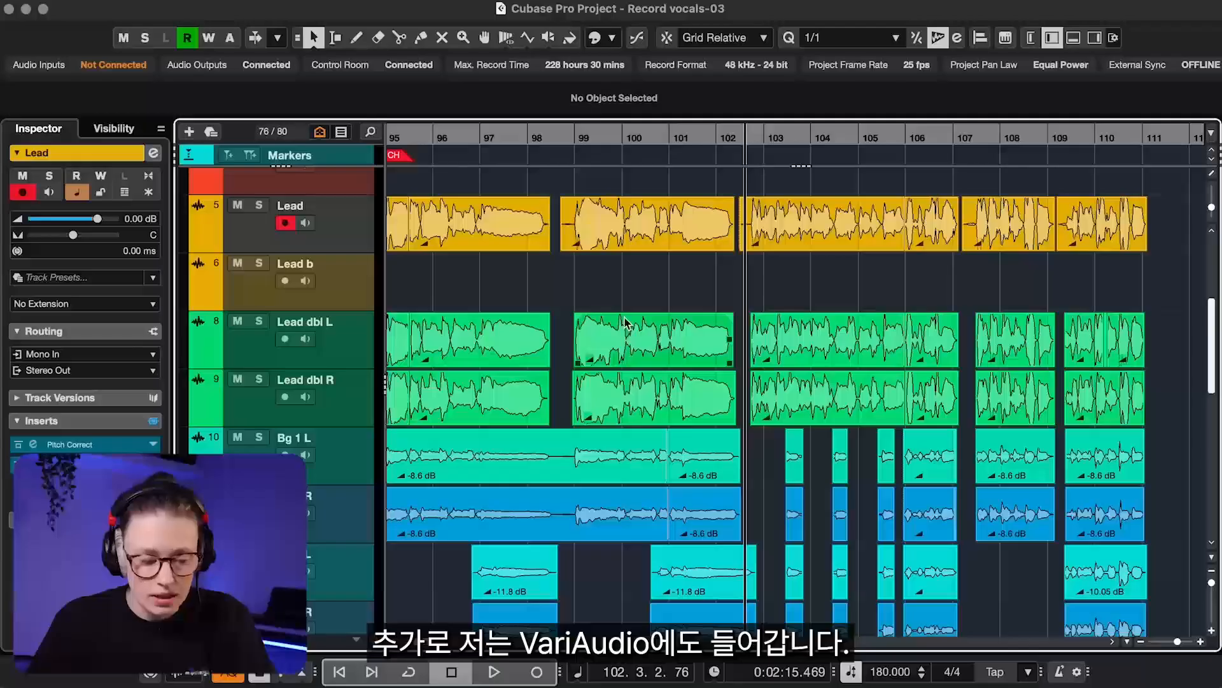
- Open the Lead event starting at bar 102 for VariAudio editing and adjust the pitch of the G2 segment at bar 105
double_click(812, 237)
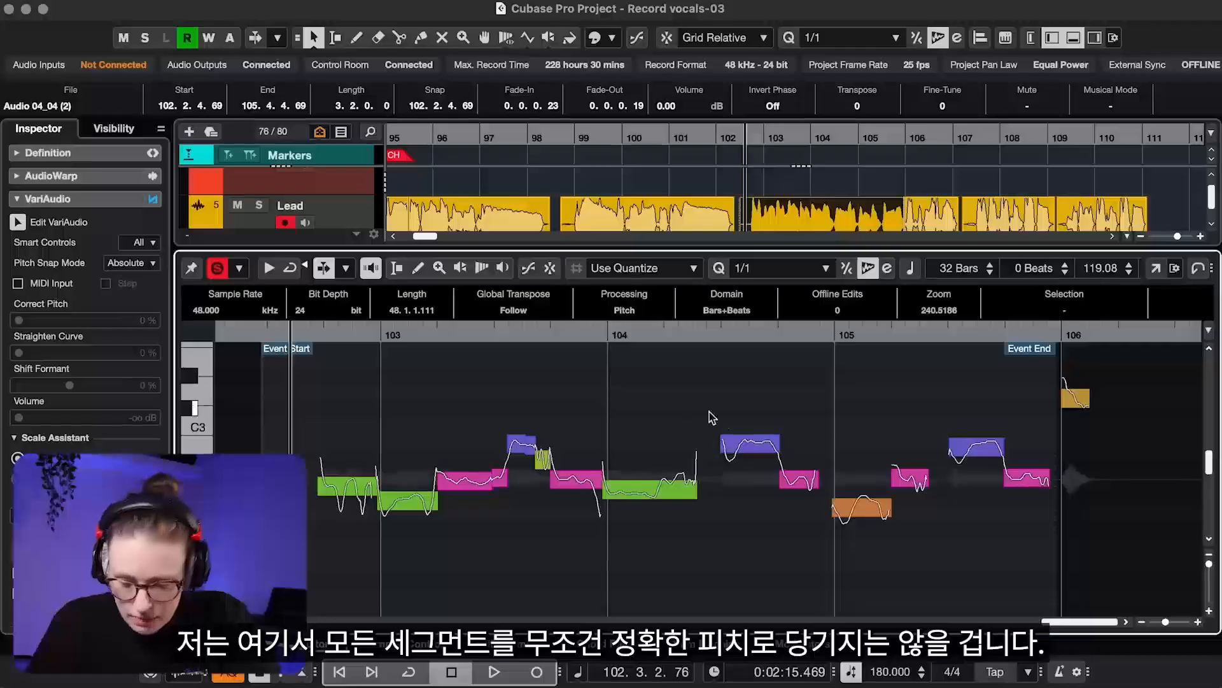
click(850, 512)
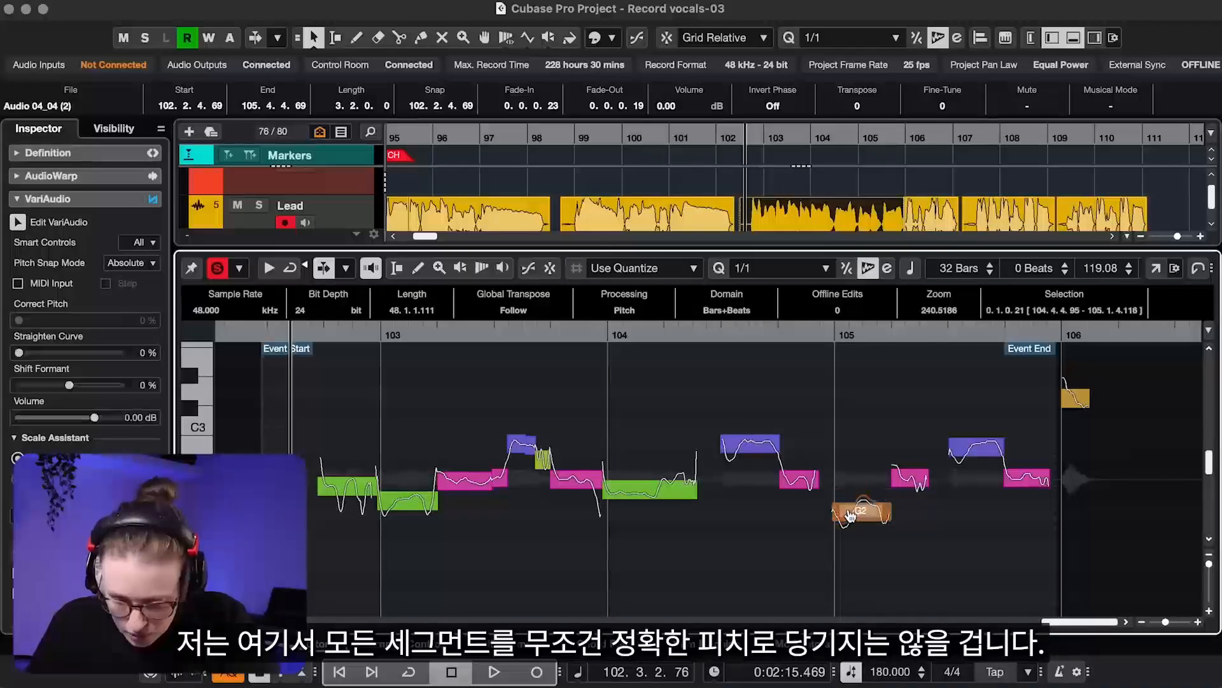
drag(850, 516, 850, 515)
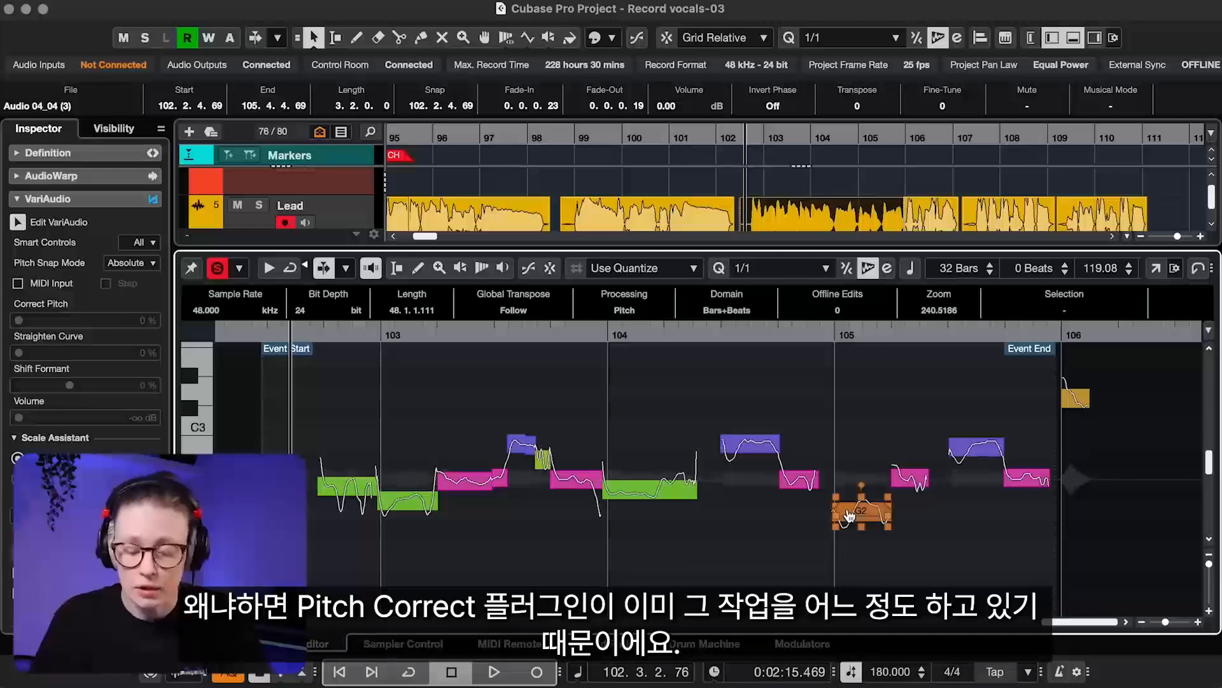
click(850, 516)
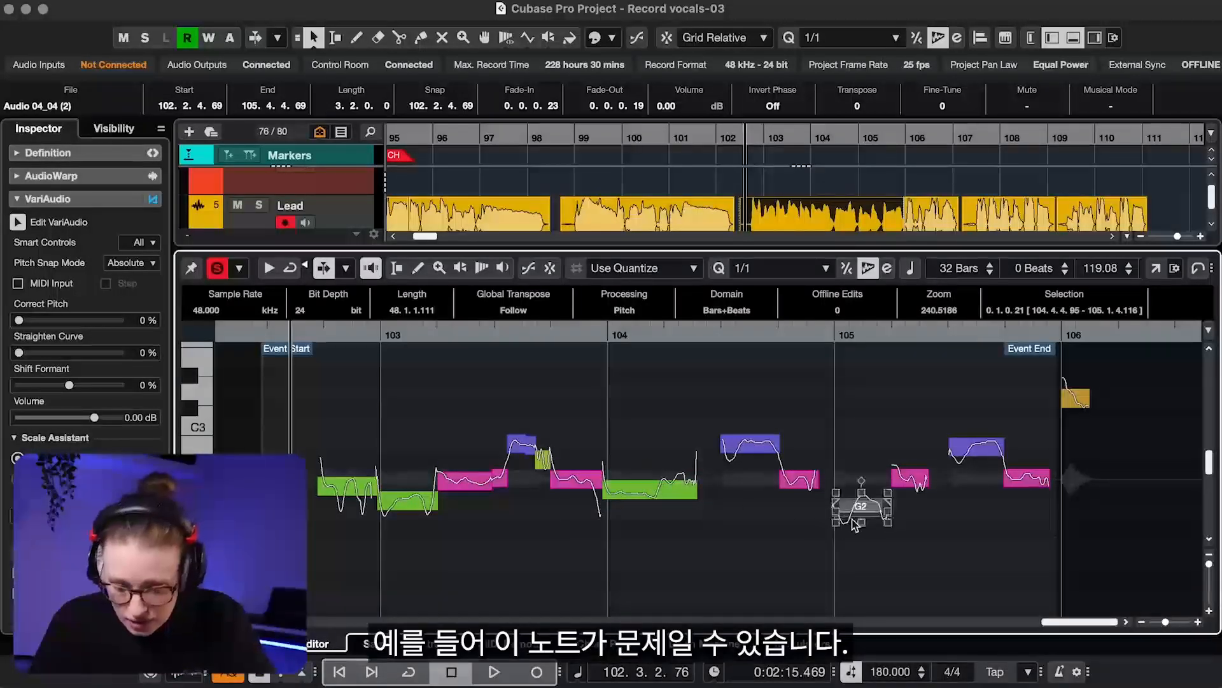
- Split the G2 segment at bar 105 where its pitch curve rises, and raise the second part to G#2
scroll(856, 523, up, 5)
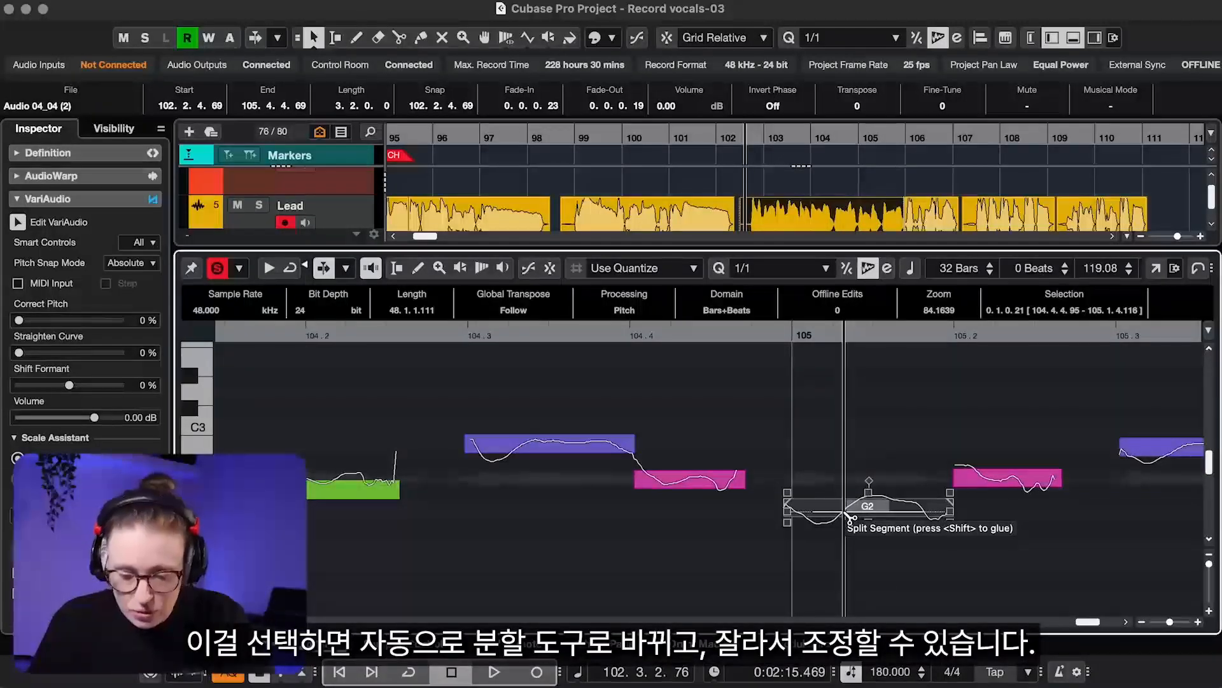
click(847, 515)
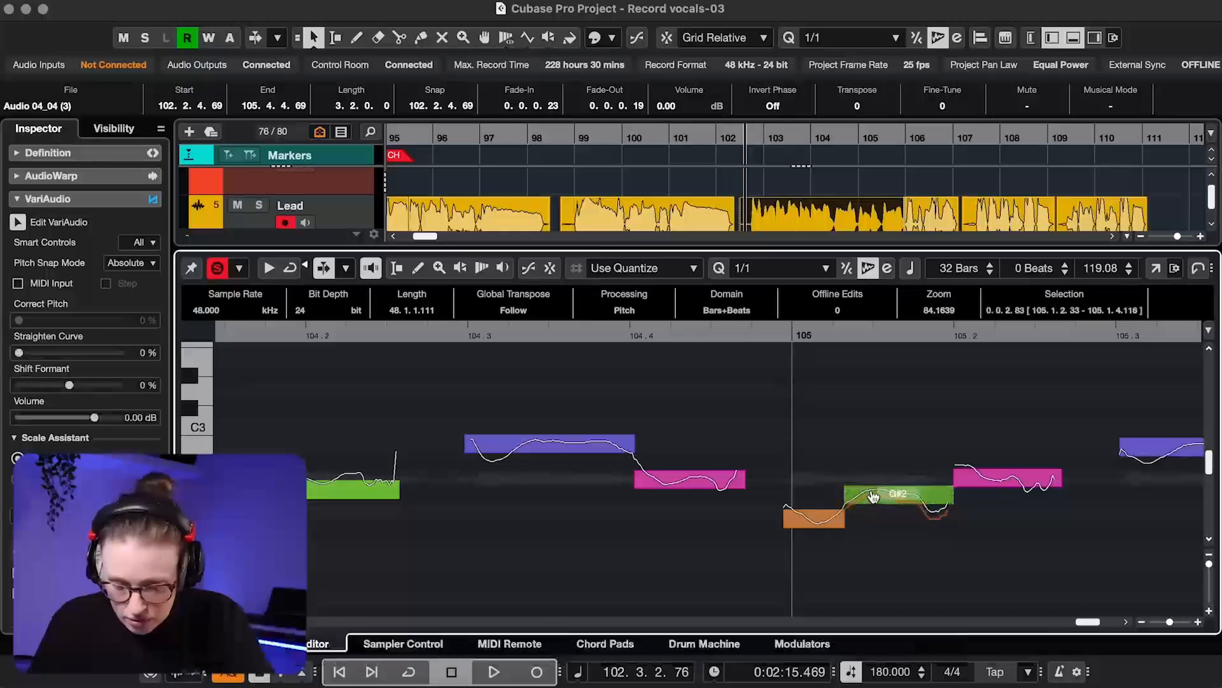
click(834, 509)
- Try raising the first part of the split segment to G#2, audition it, then undo the move and replay the passage
drag(822, 517, 812, 495)
key(space)
key(space)
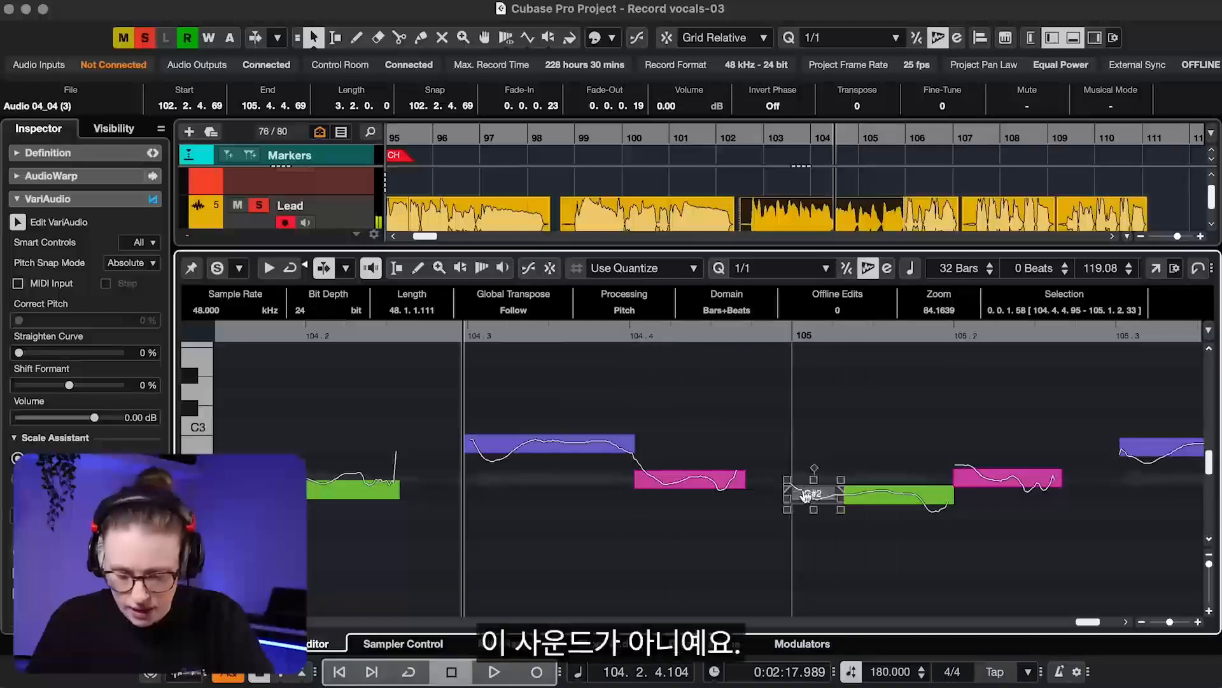
key(ctrl+z)
key(space)
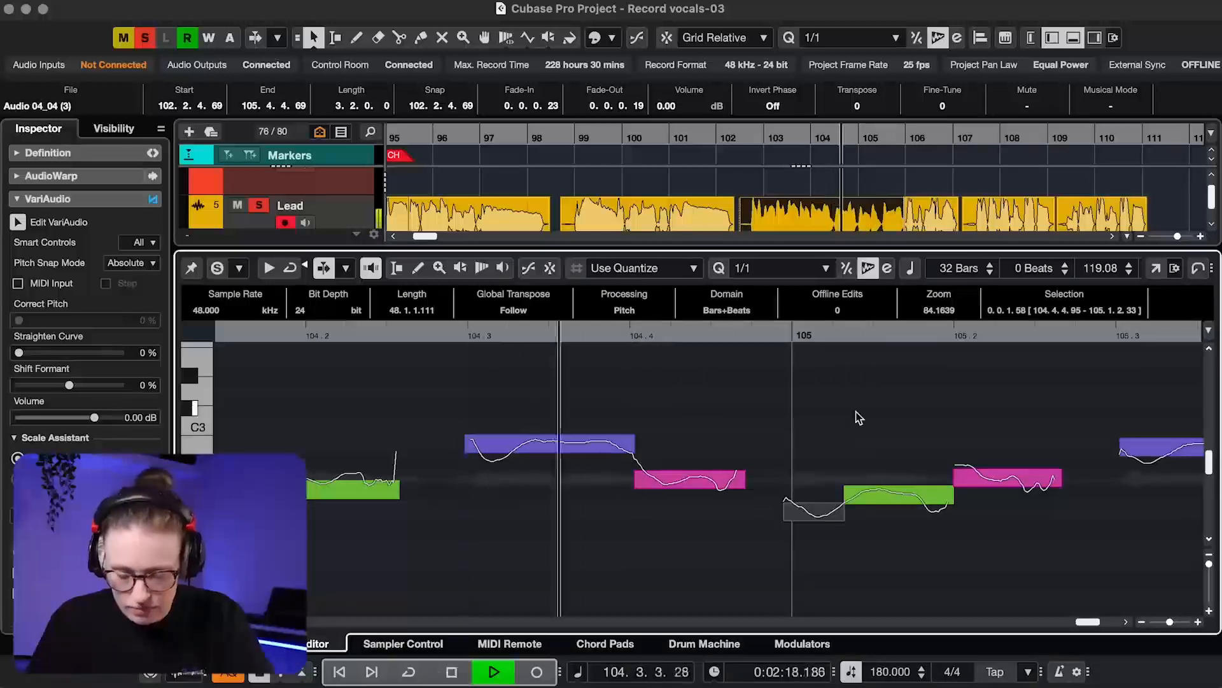
key(space)
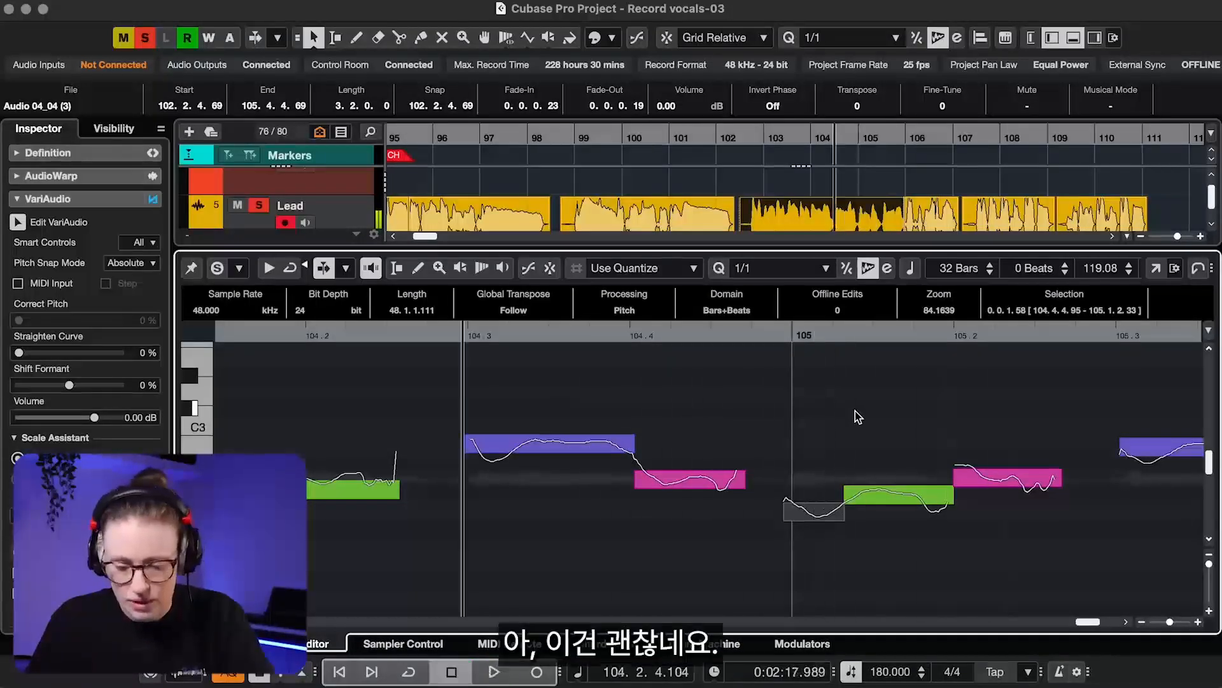
- Split the G#2 segment near its end, set Straighten Curve to 82% on its longer part, and audition the passage
click(871, 500)
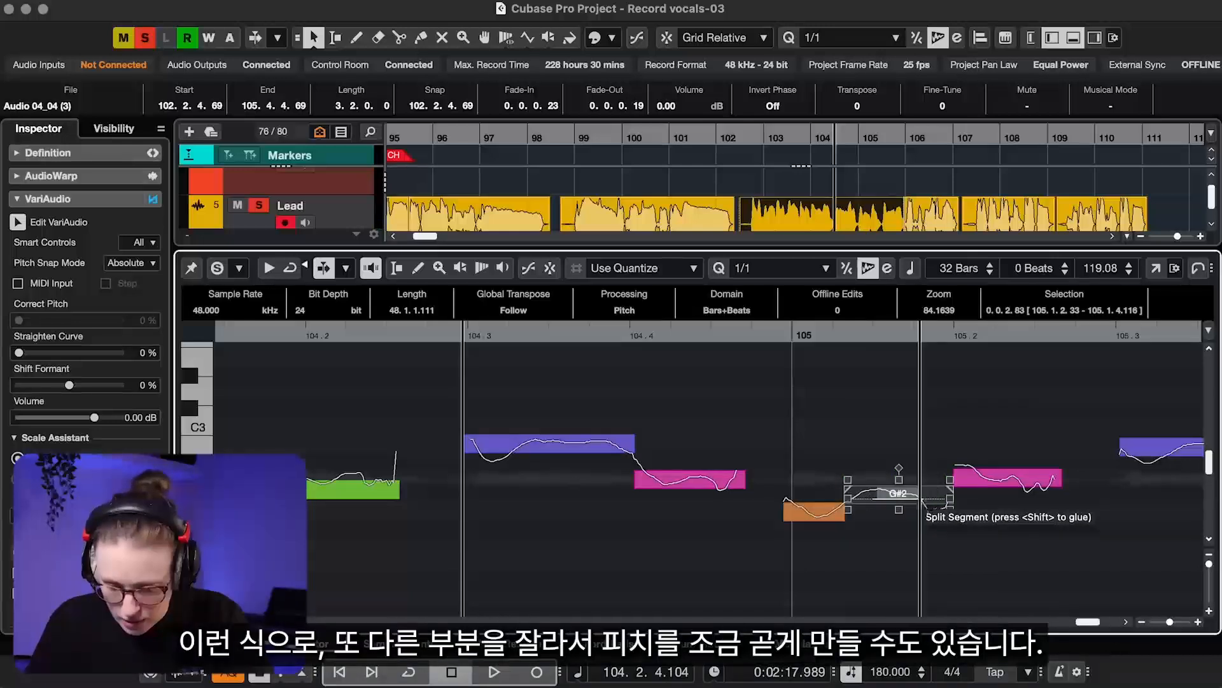
click(920, 499)
click(872, 497)
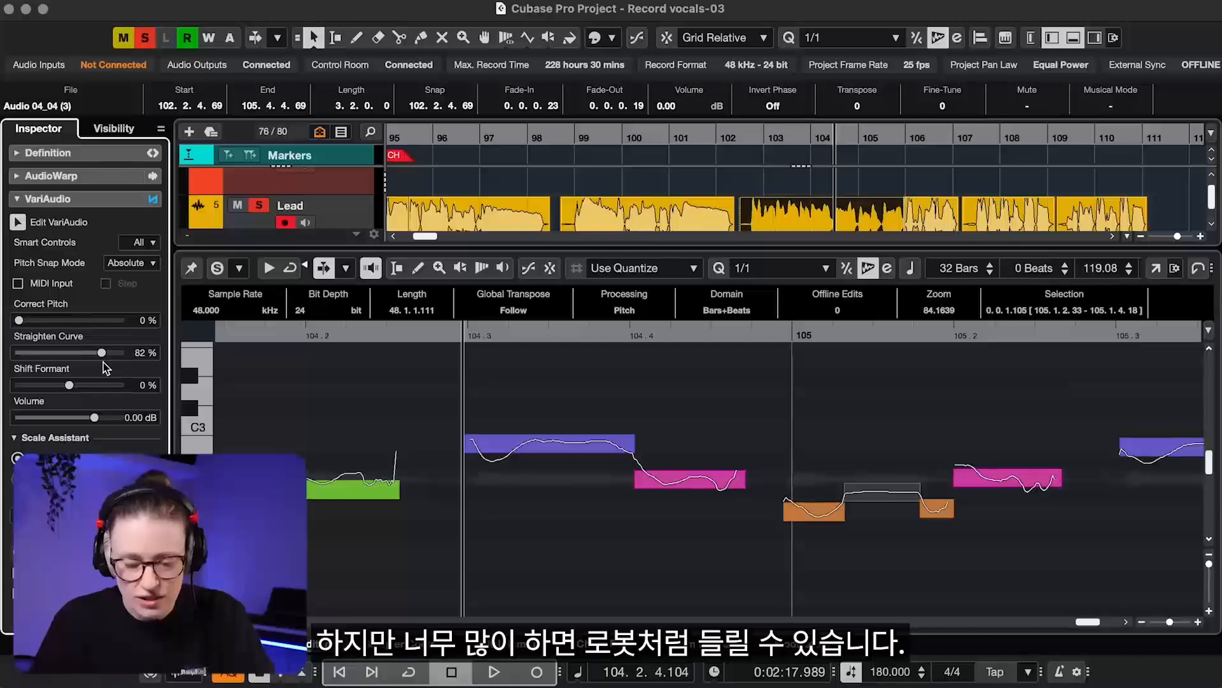
key(space)
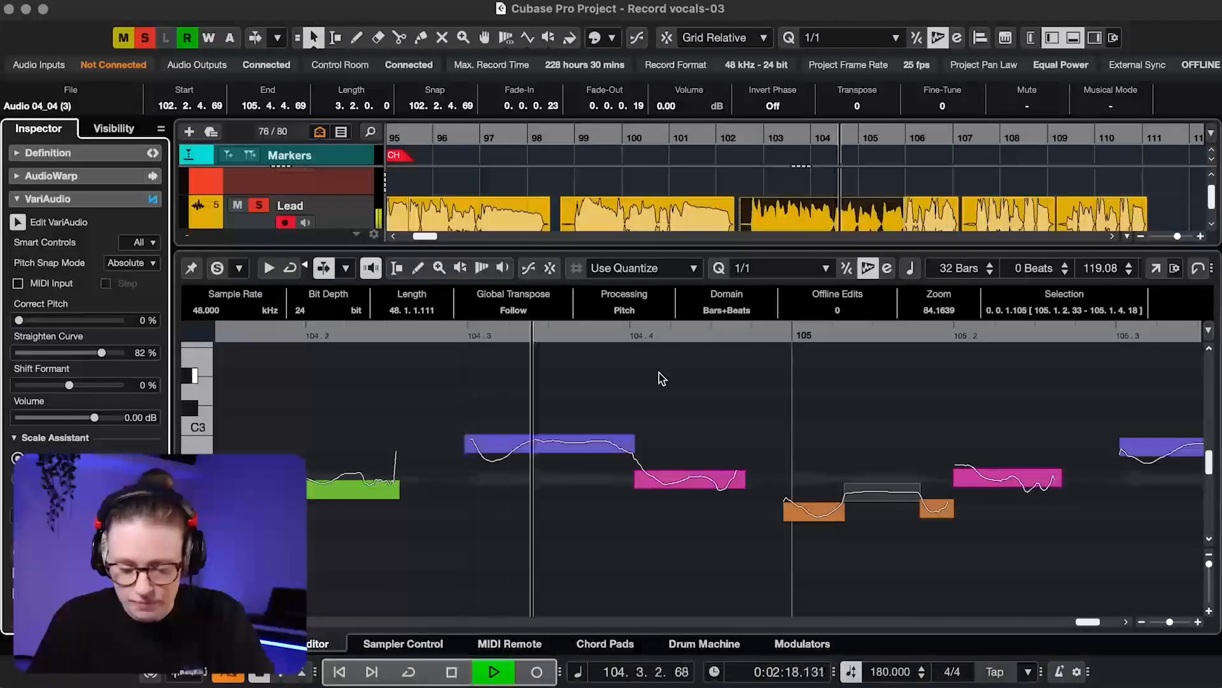
key(space)
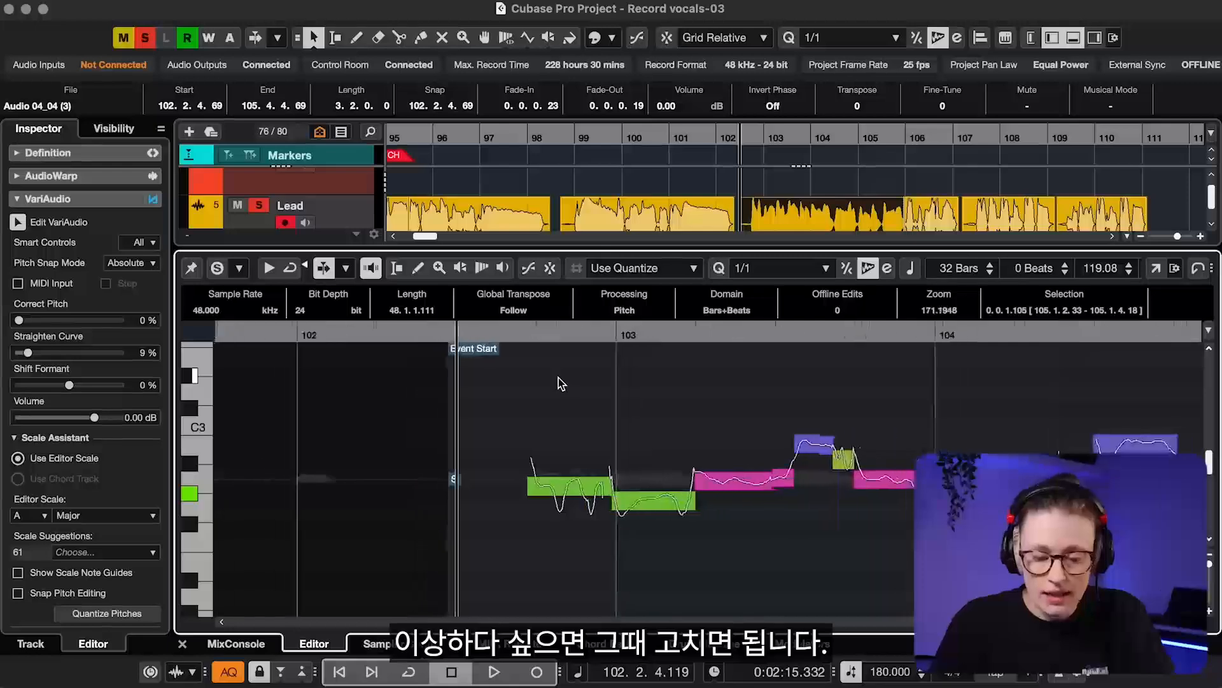
- Keep Smart Controls set to All and tilt the start of the pitch curve on the A2 segment after bar 103
scroll(559, 377, right, 5)
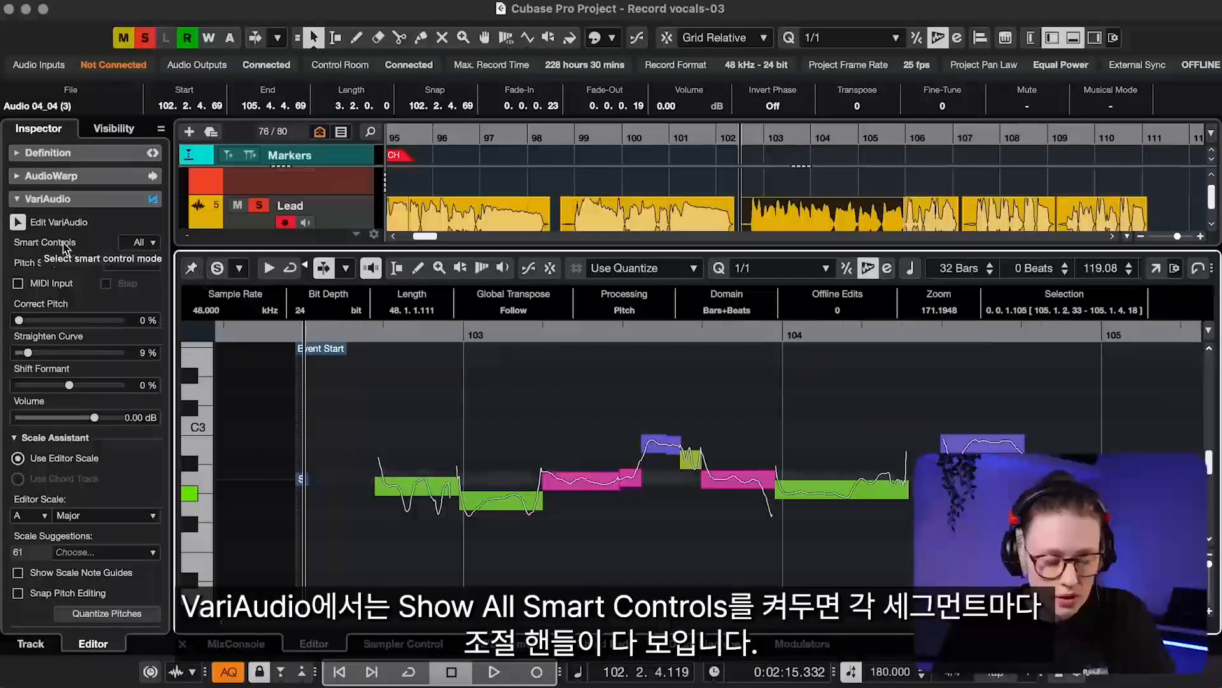
click(143, 242)
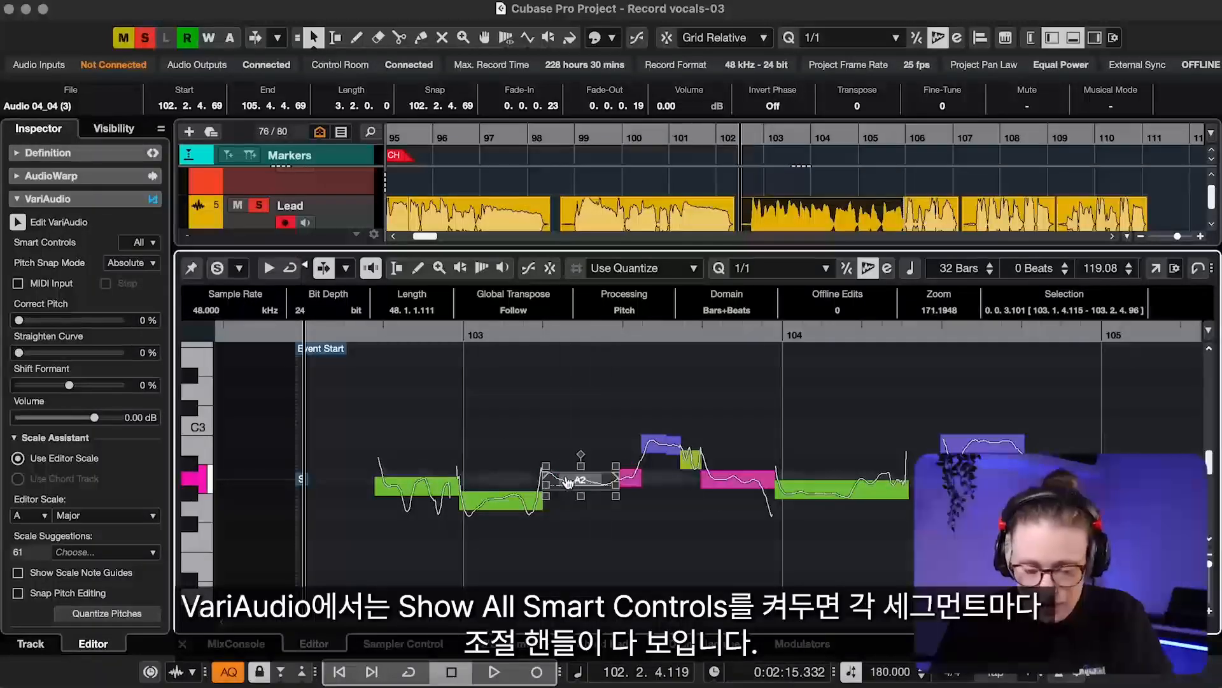
click(1211, 612)
click(1210, 612)
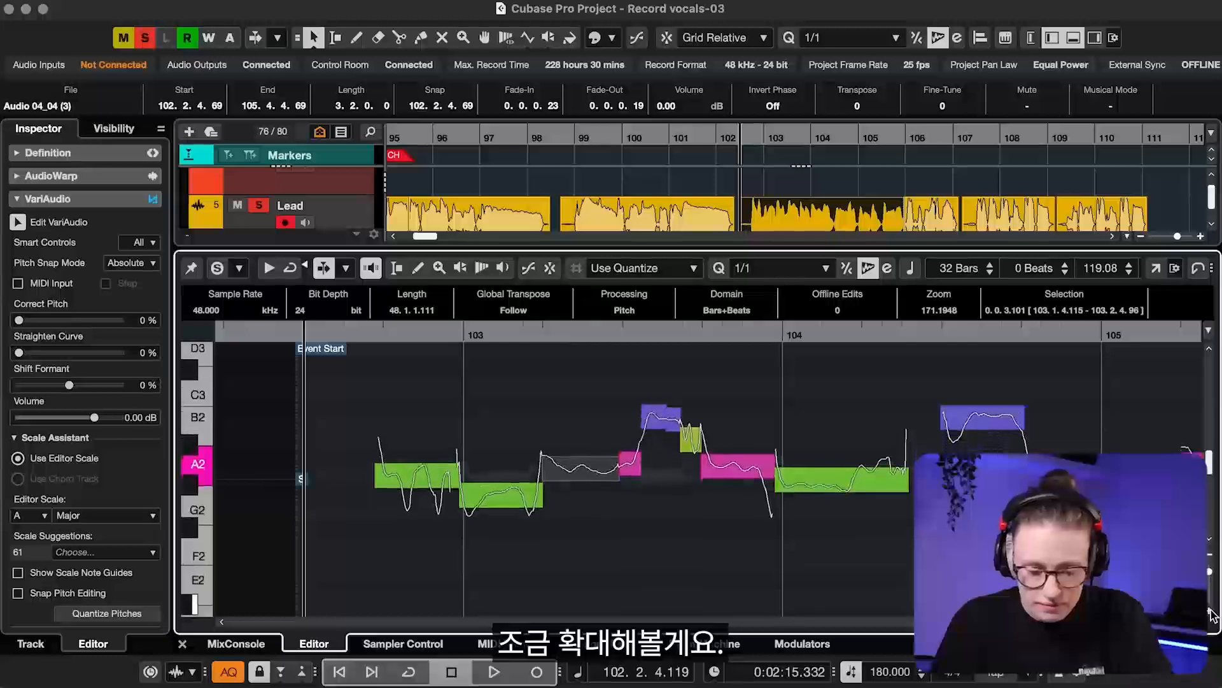
click(1211, 612)
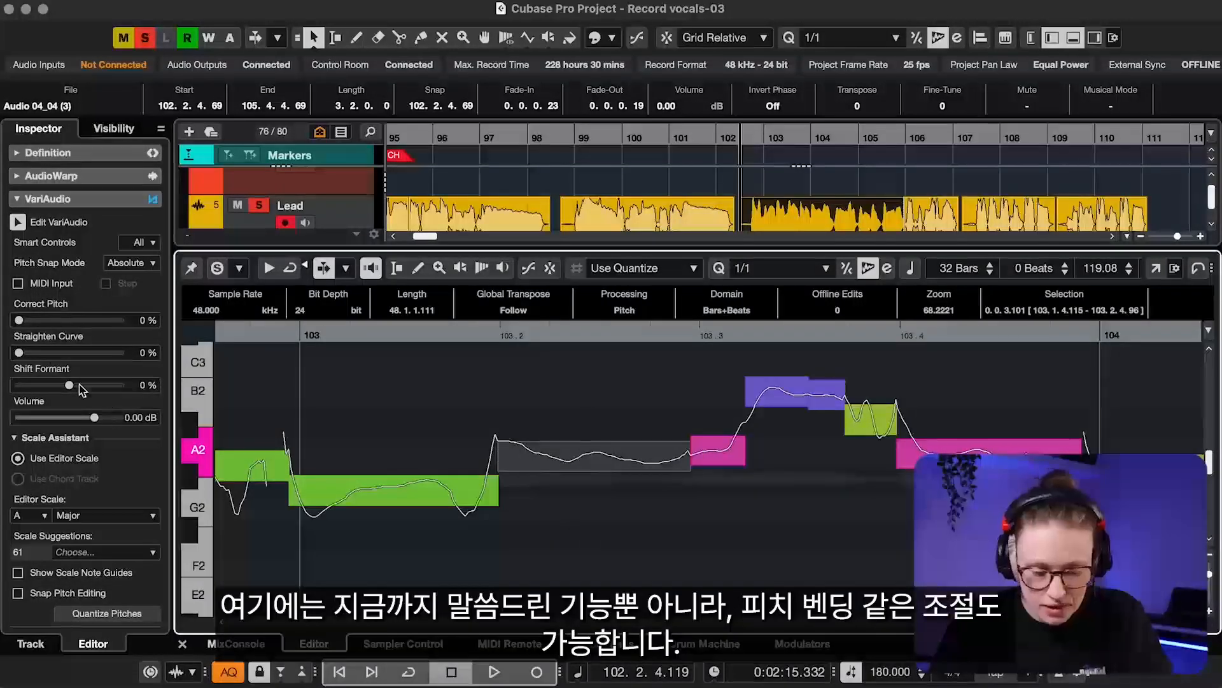
mouse_move(501, 438)
mouse_down()
mouse_move(501, 422)
mouse_move(501, 450)
mouse_up()
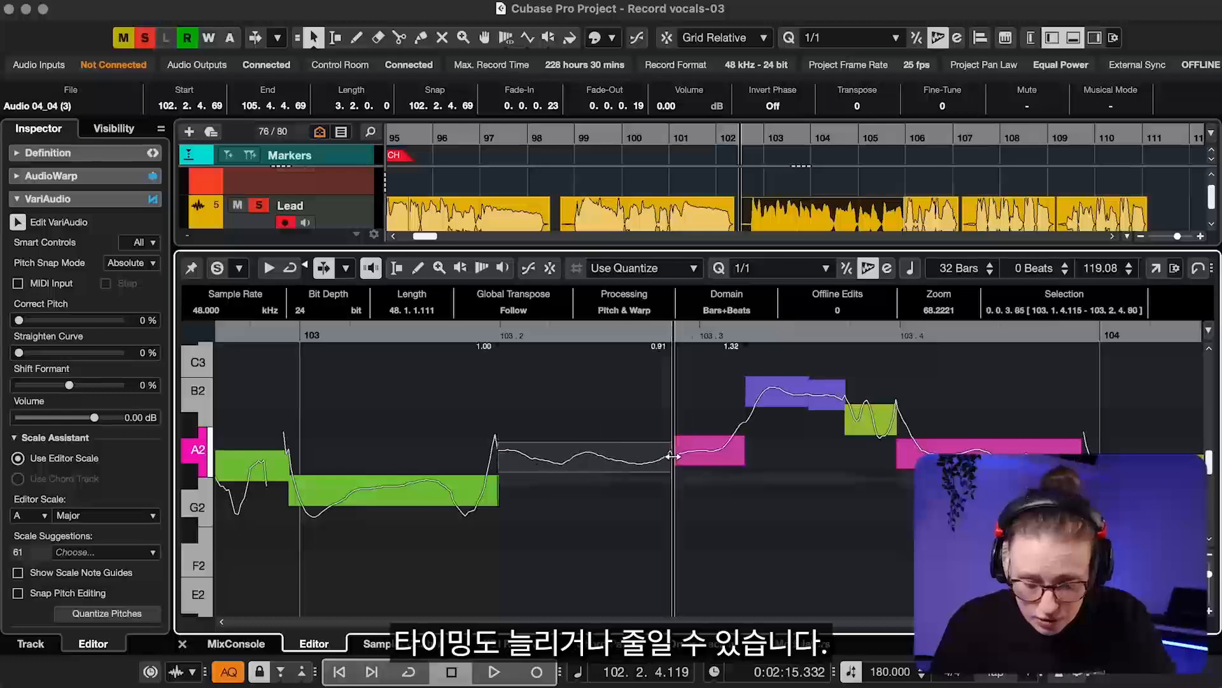
- Exaggerate the timing of the A2 segment by pulling its end earlier to about 103.2.3, and play from bar 103
drag(662, 456, 613, 448)
scroll(557, 405, down, 2)
scroll(555, 399, down, 3)
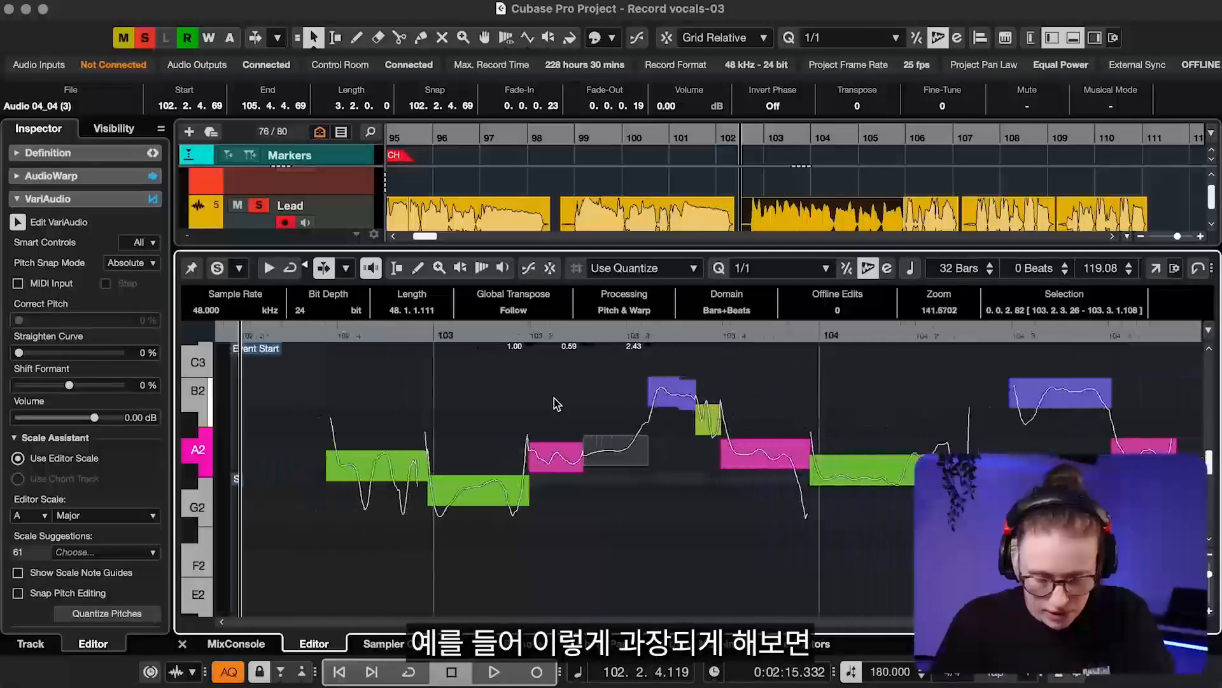
click(433, 333)
key(space)
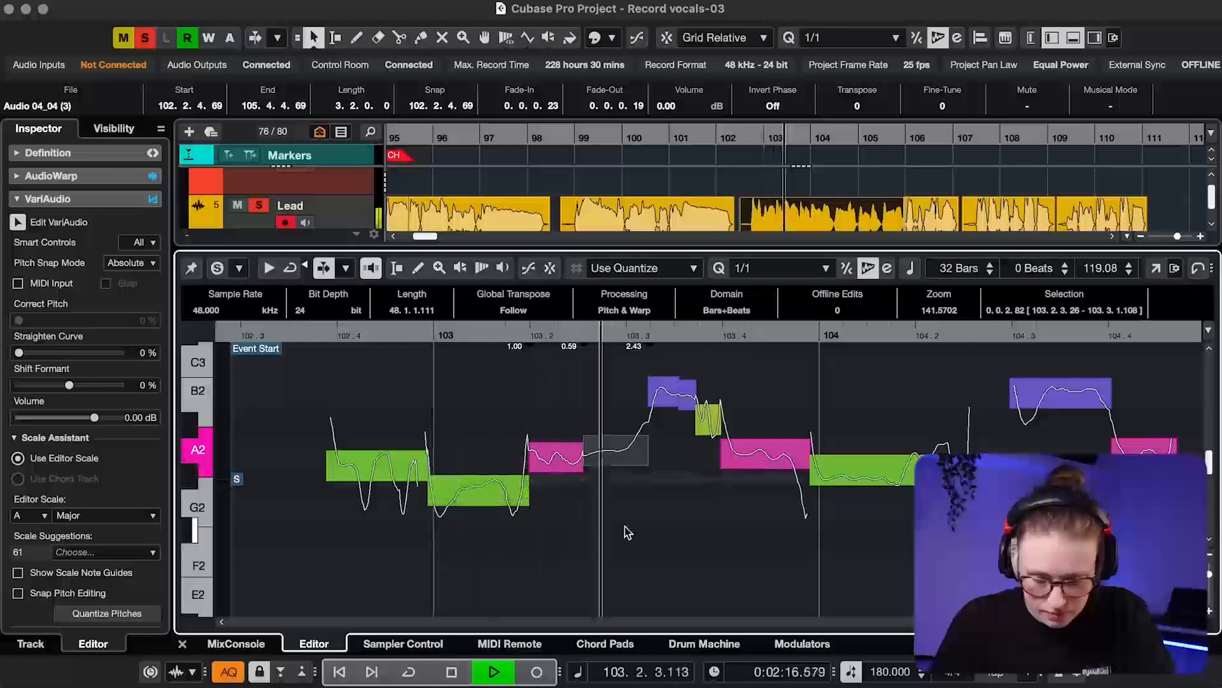
key(space)
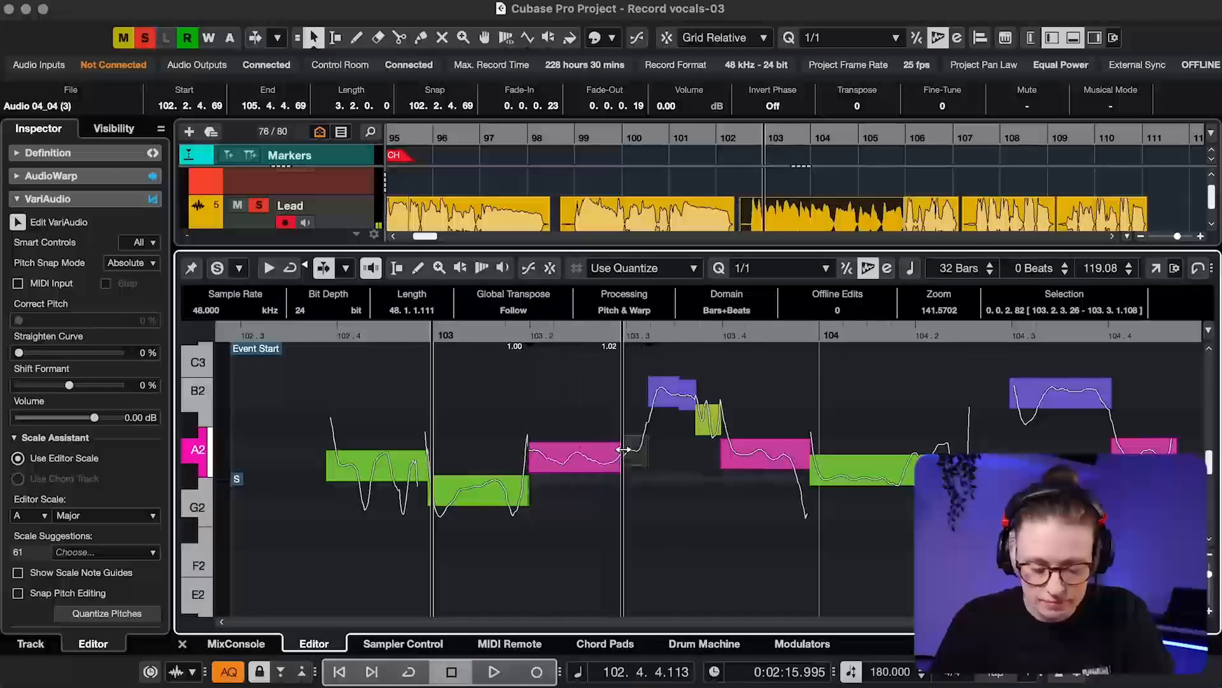
- Move the A2 segment's end out to about 103.2.4, stretch the preceding segment's end to about 103.2.1, and audition the timing
key(space)
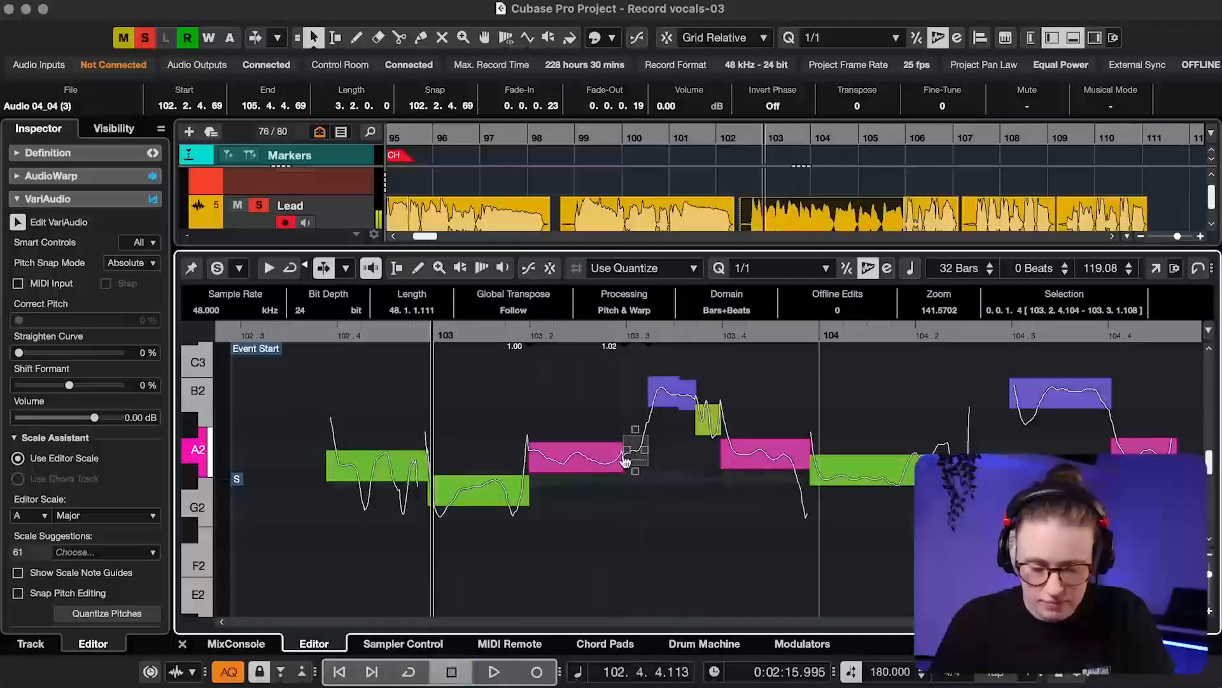
drag(523, 491, 549, 491)
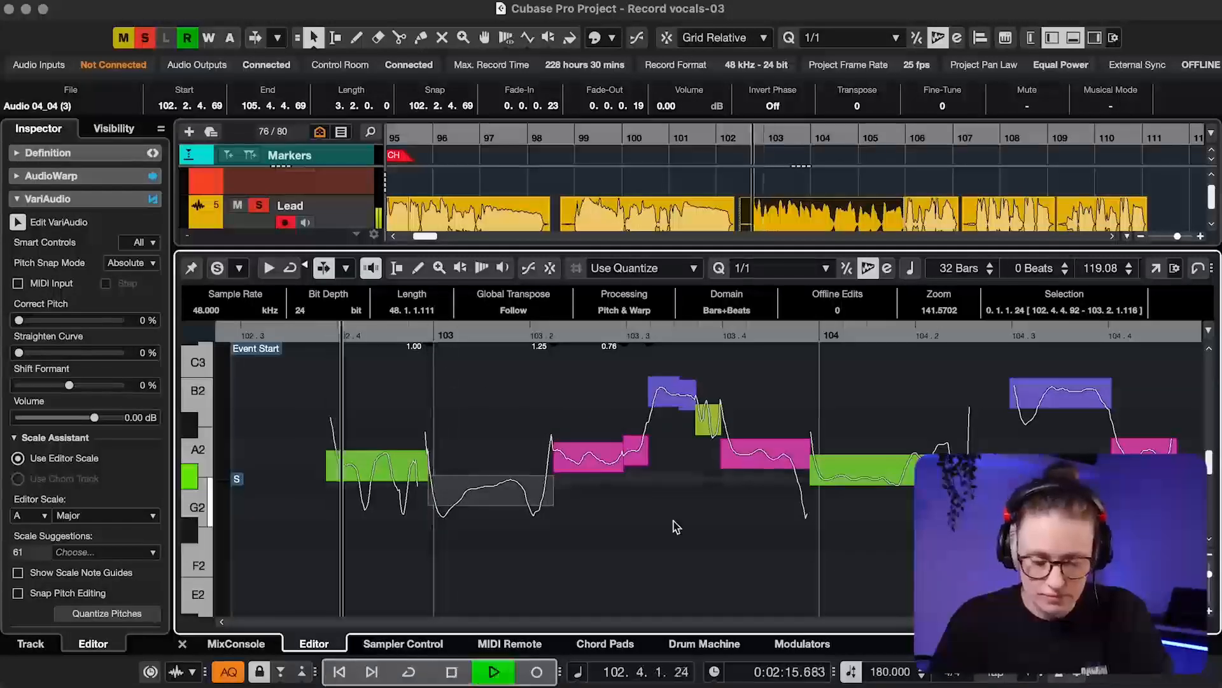
key(space)
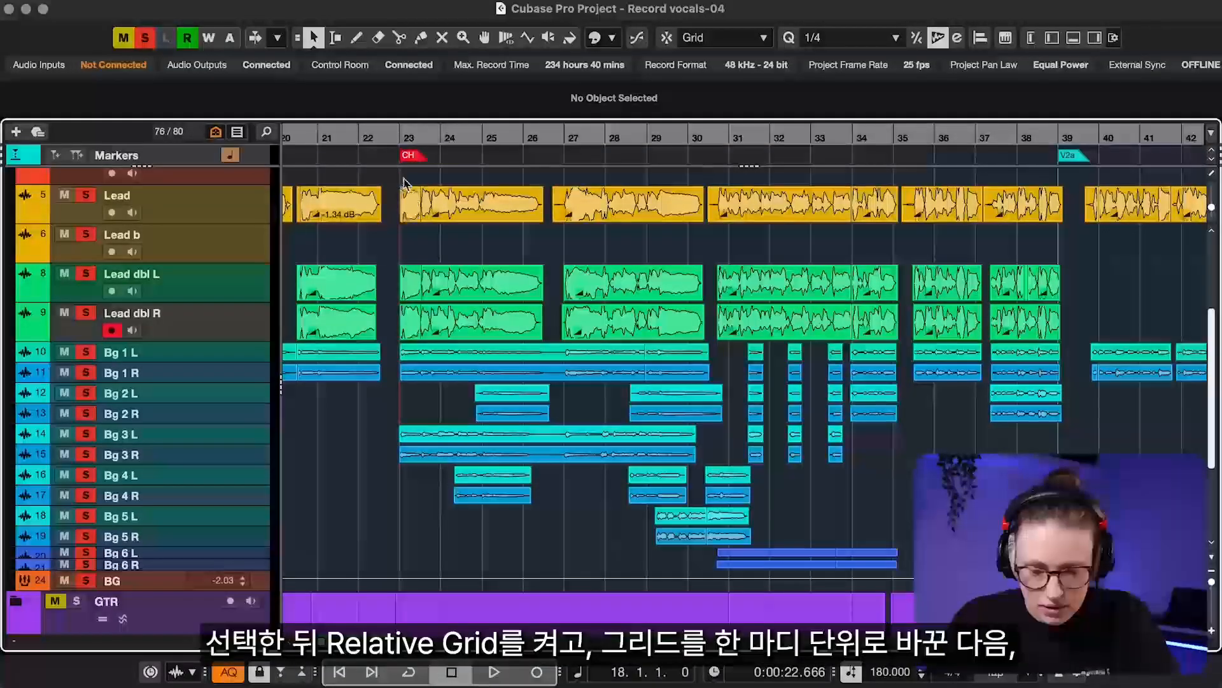
- Select all lead, double and background vocal events of the chorus from bar 23 to V2a, and set the snap type to Grid Relative
drag(404, 181, 1044, 569)
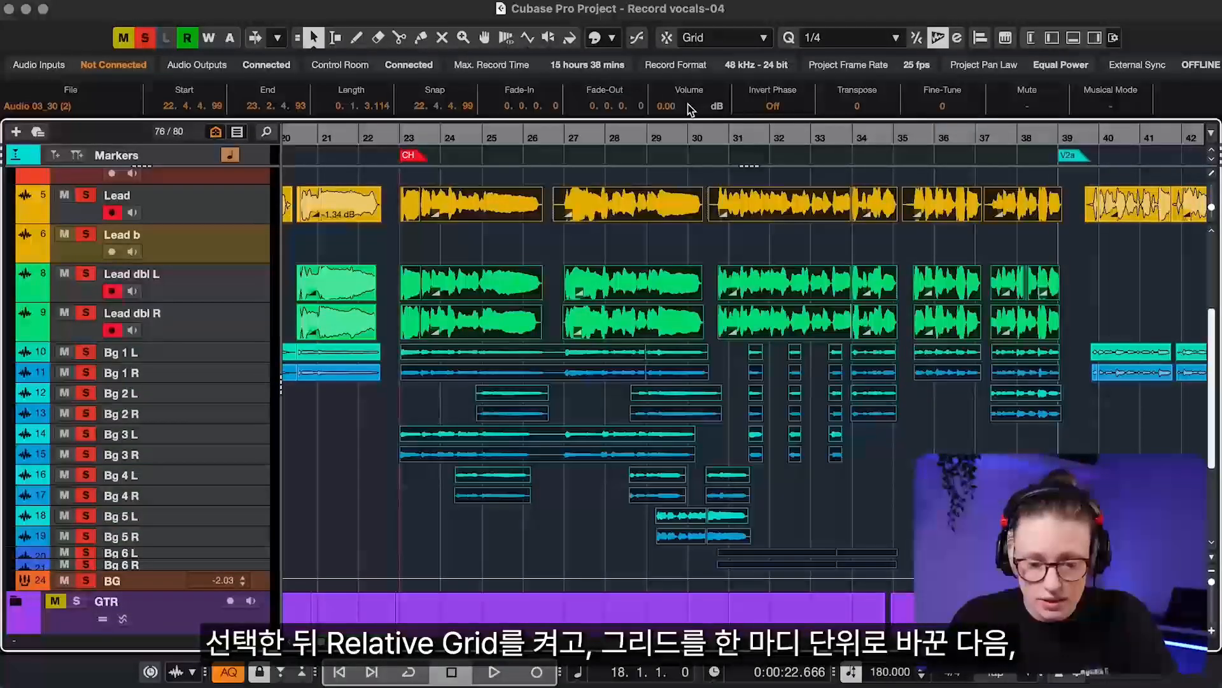
click(708, 40)
click(708, 56)
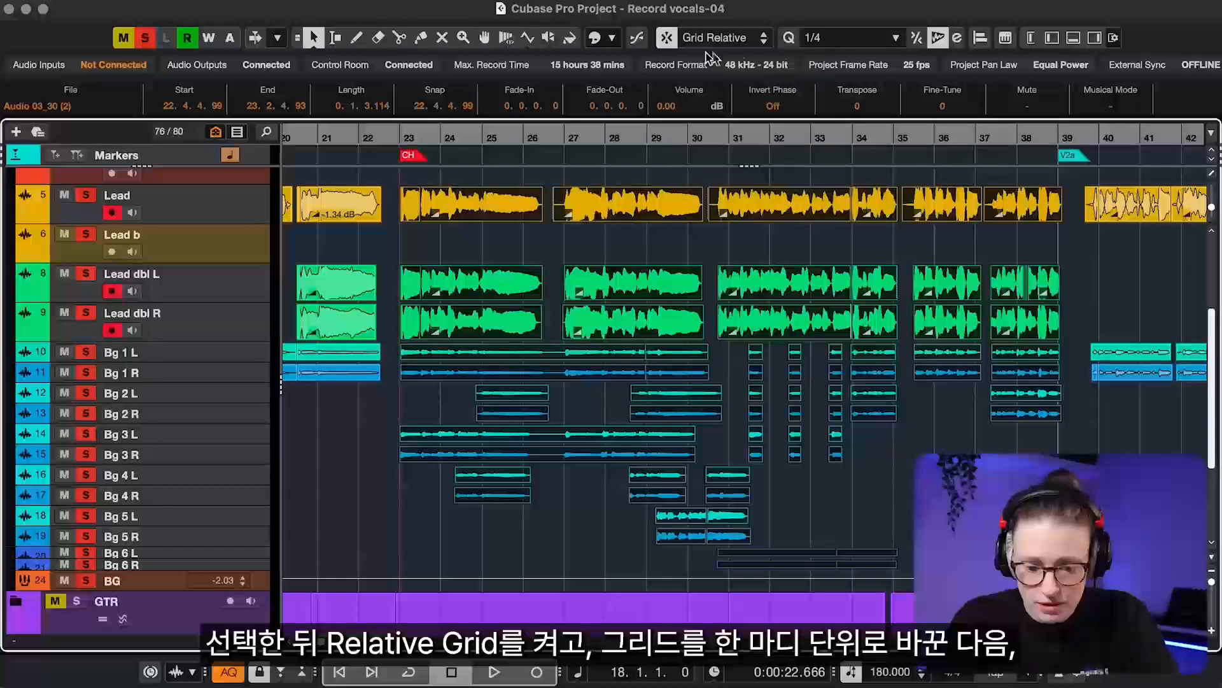
- Set the quantize grid to 1/1 and copy the selected chorus vocal events to the second CH marker at bar 59
click(827, 40)
click(850, 109)
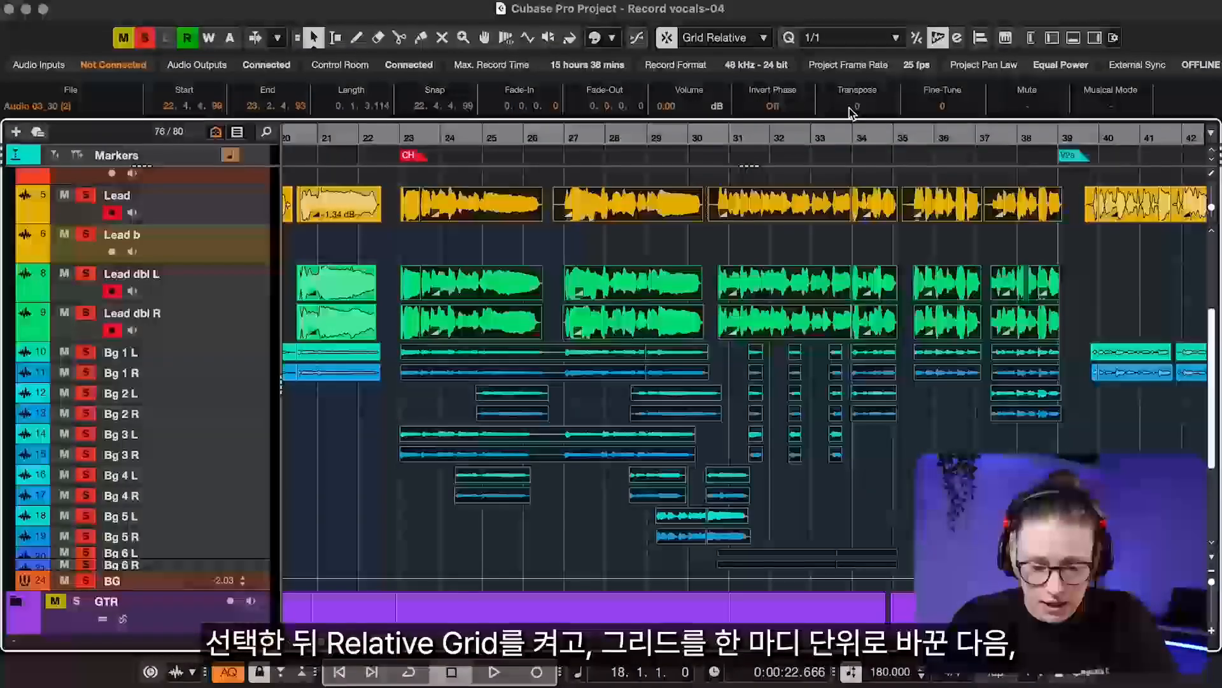
key(g)
scroll(742, 261, right, 10)
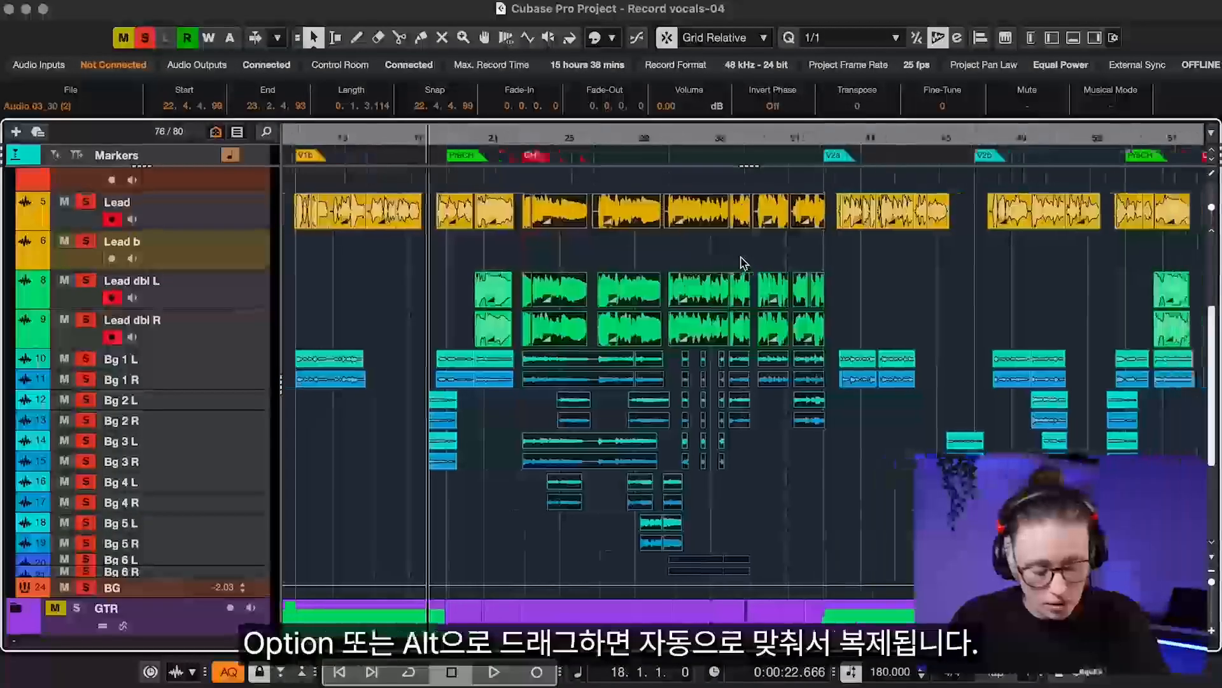
scroll(706, 261, left, 2)
scroll(706, 261, down, 1)
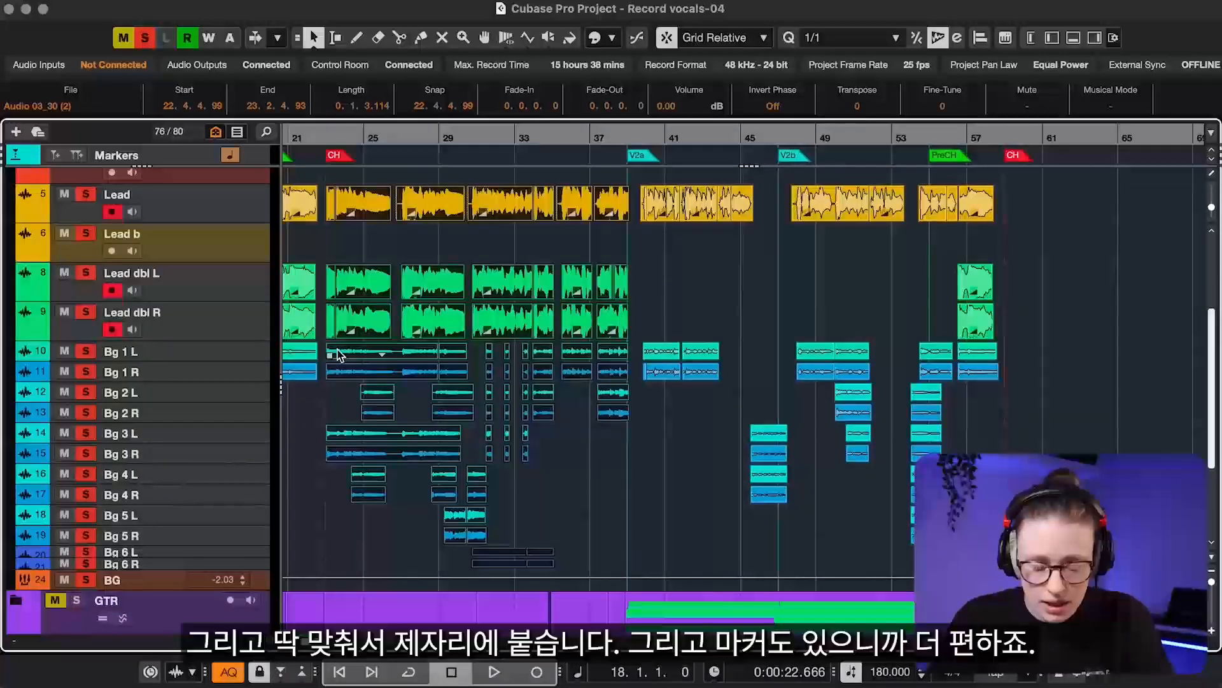
drag(332, 352, 1015, 356)
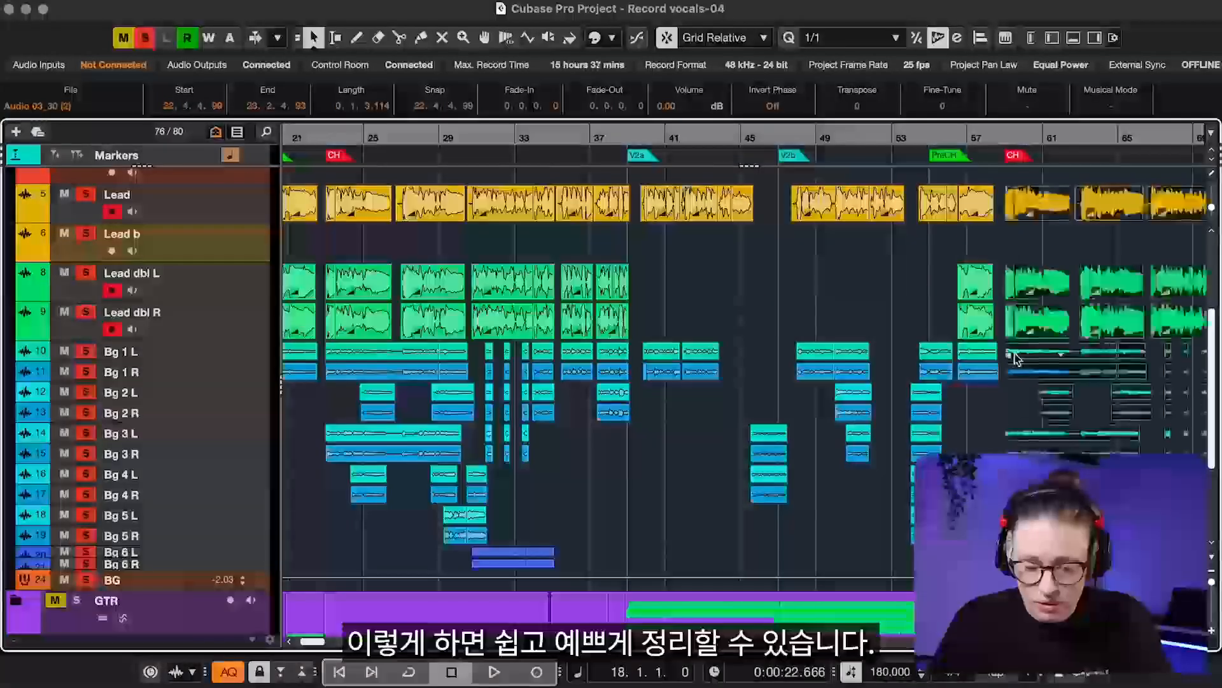
- Copy the same chorus vocal events from bar 59 to the final CH marker at bar 95
scroll(1012, 354, right, 10)
scroll(1013, 353, right, 8)
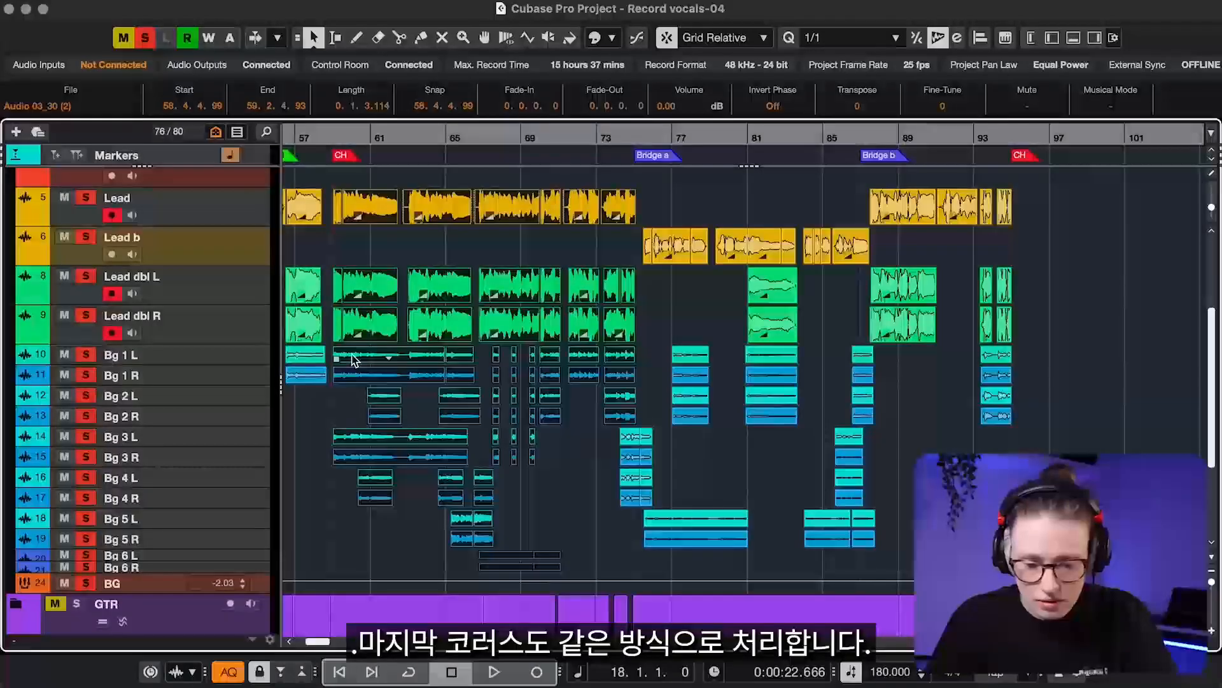
drag(352, 357, 1034, 360)
scroll(1035, 360, right, 2)
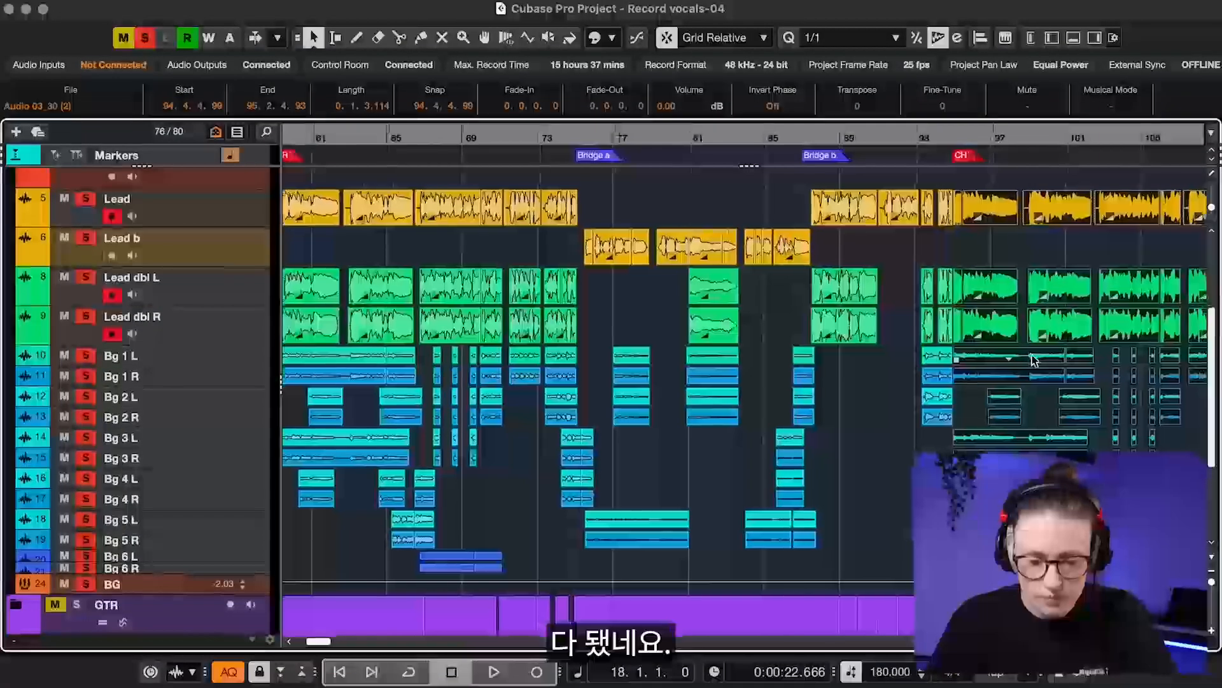
- Review the duplicated chorus vocals across the arrangement and play back the final chorus from its lead-in
scroll(702, 401, left, 15)
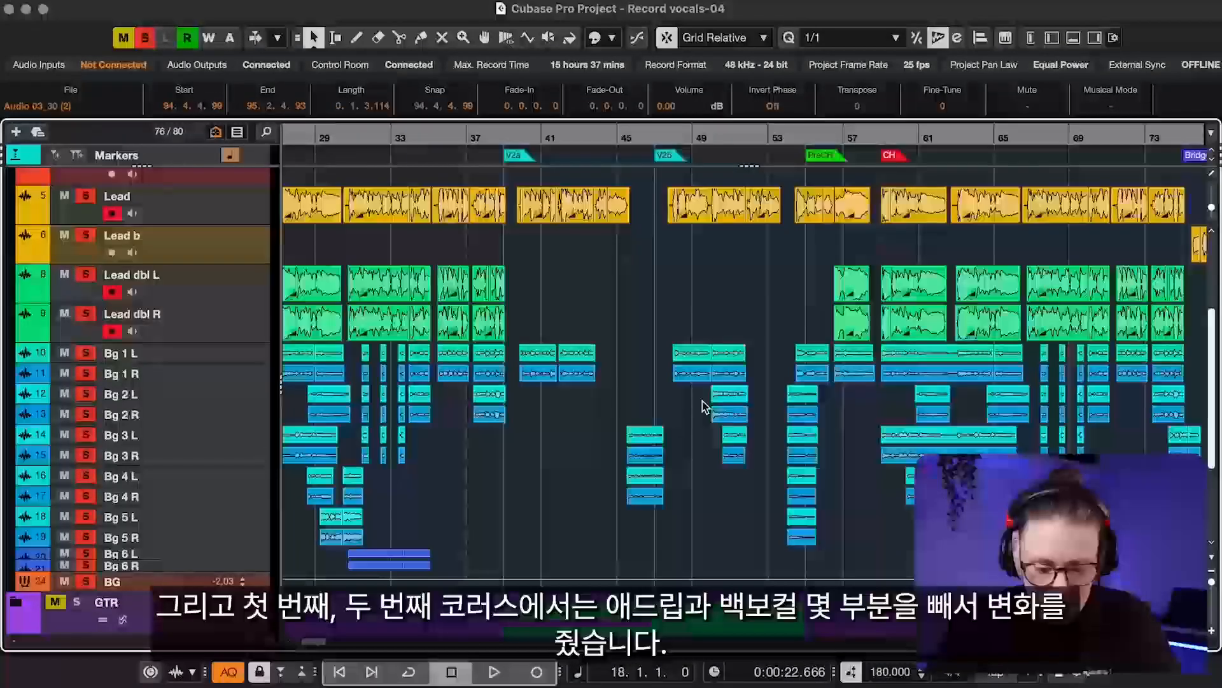
scroll(702, 400, down, 2)
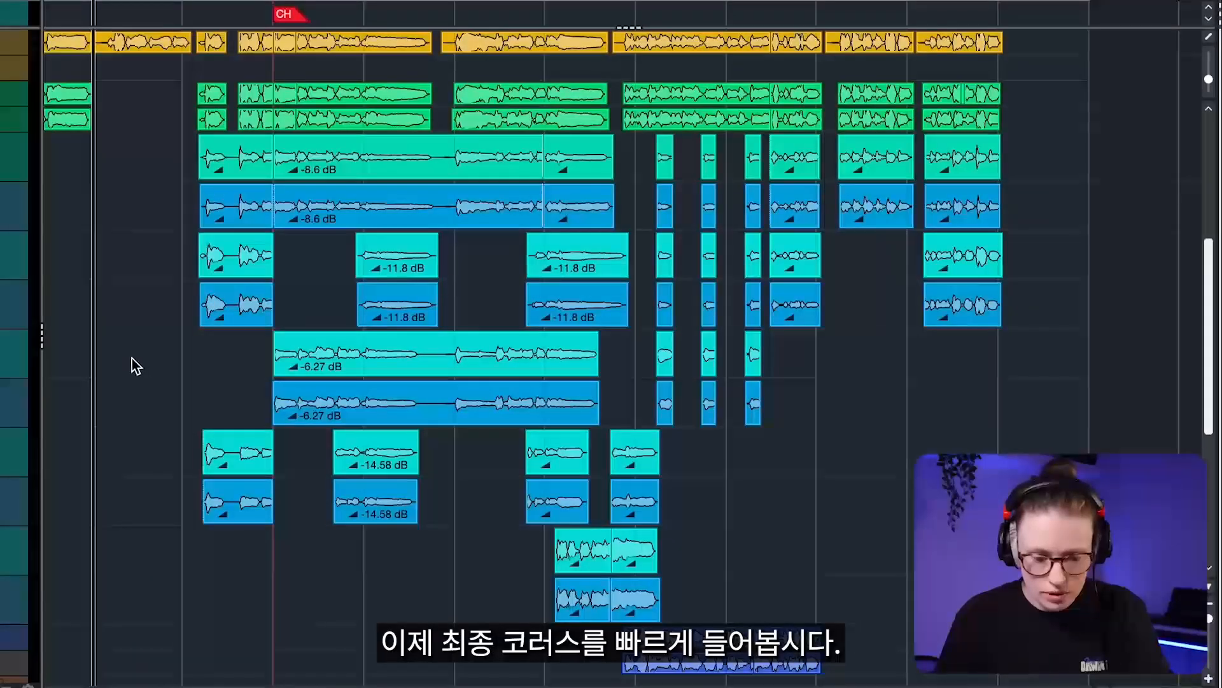
key(space)
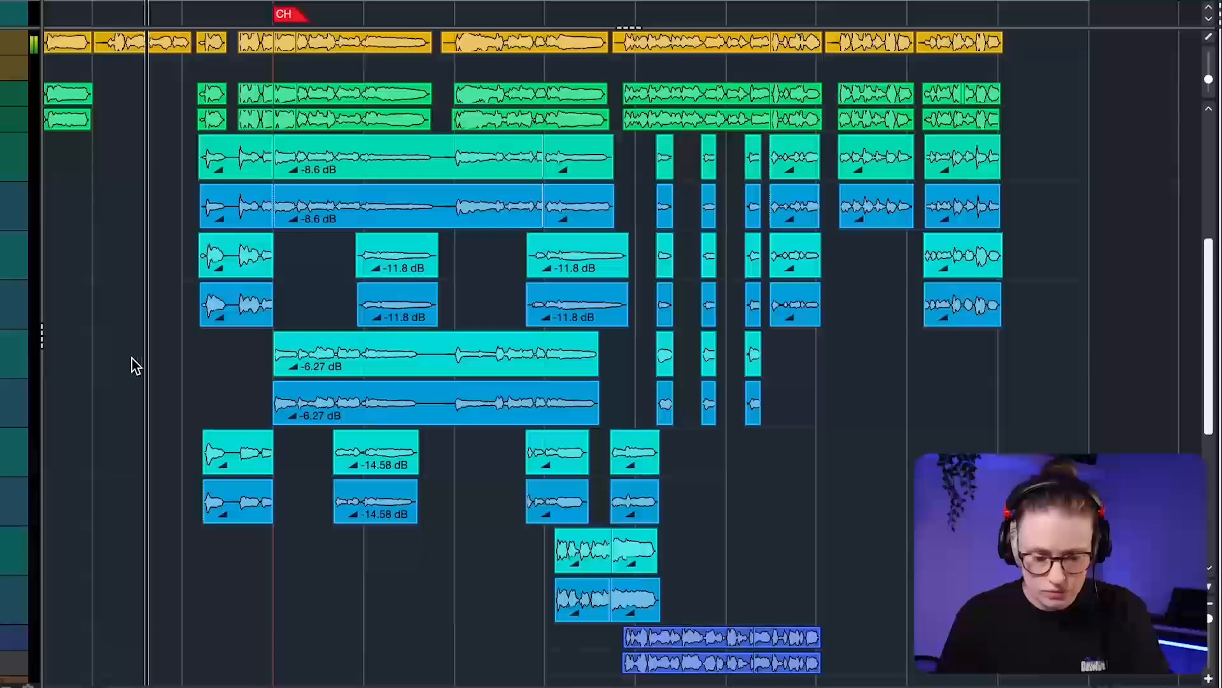